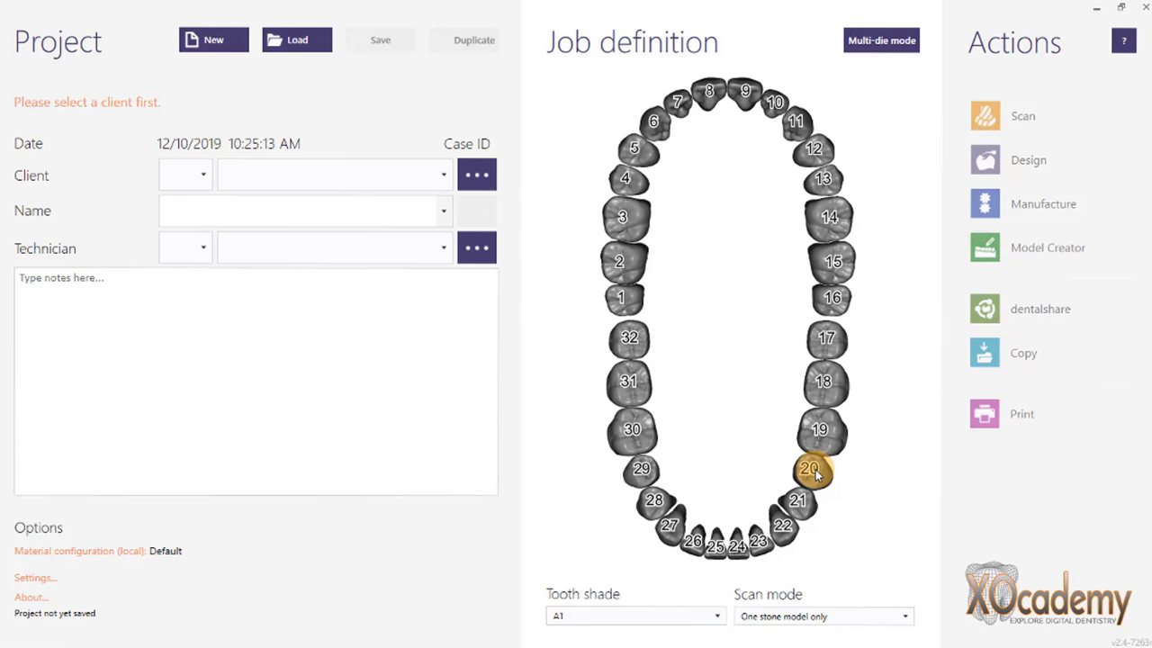
Fill in the project with client Great Lakes Dentistry, name "Upper denture r" and technician XOcademy
left_click(200, 178)
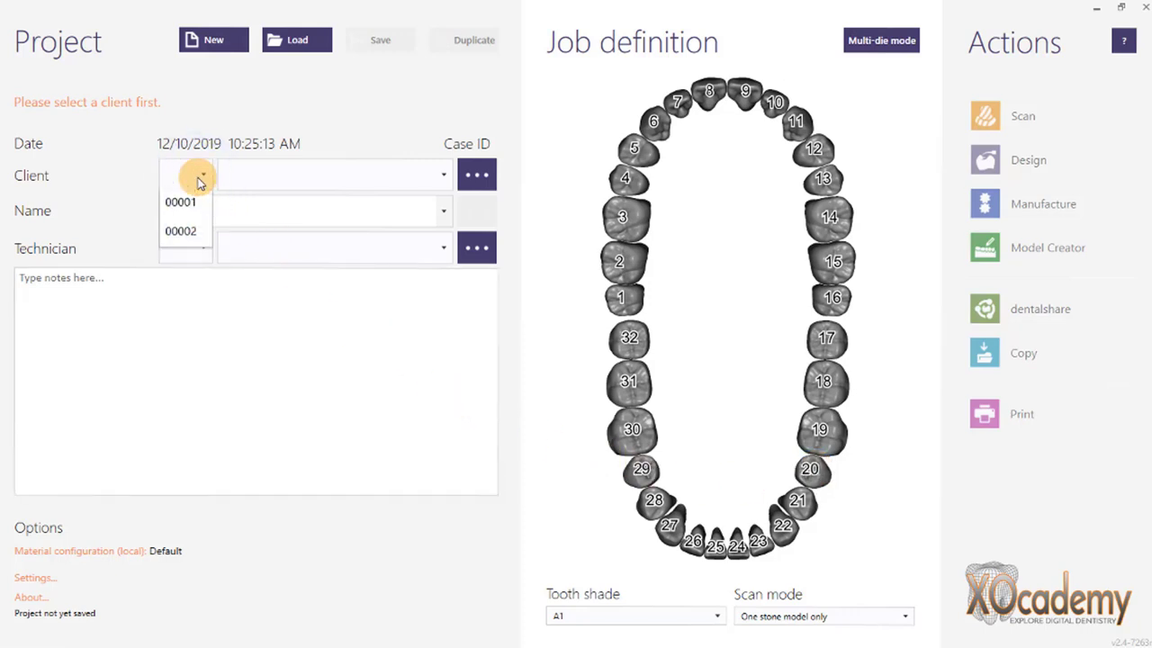
left_click(184, 201)
left_click(219, 214)
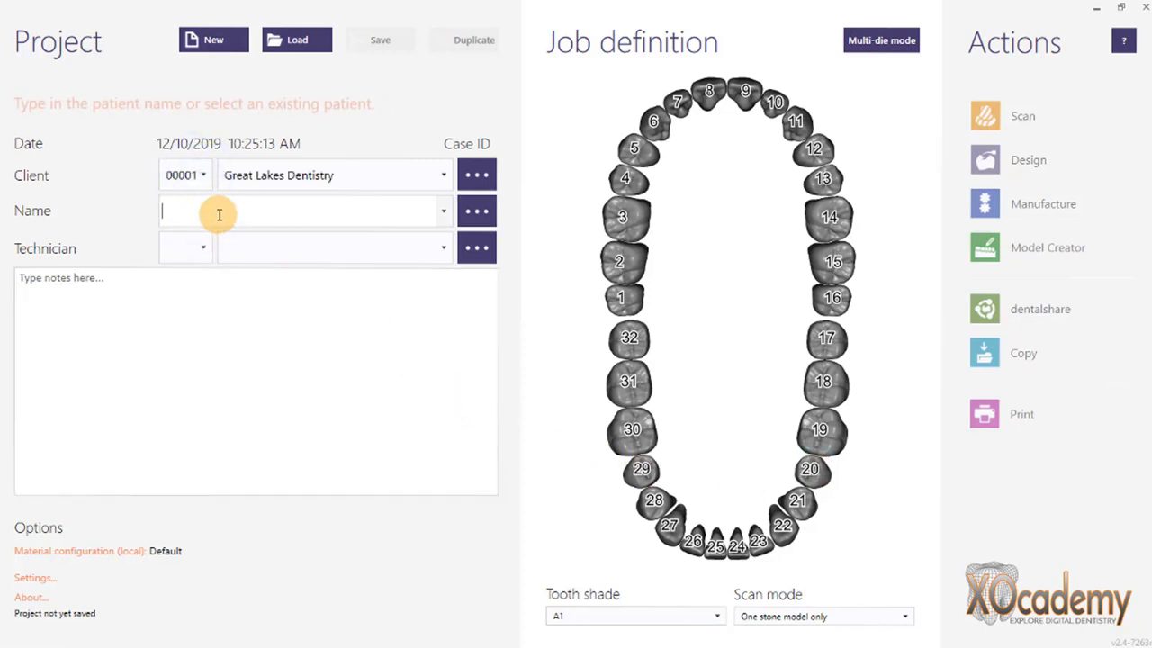
type("Upper ")
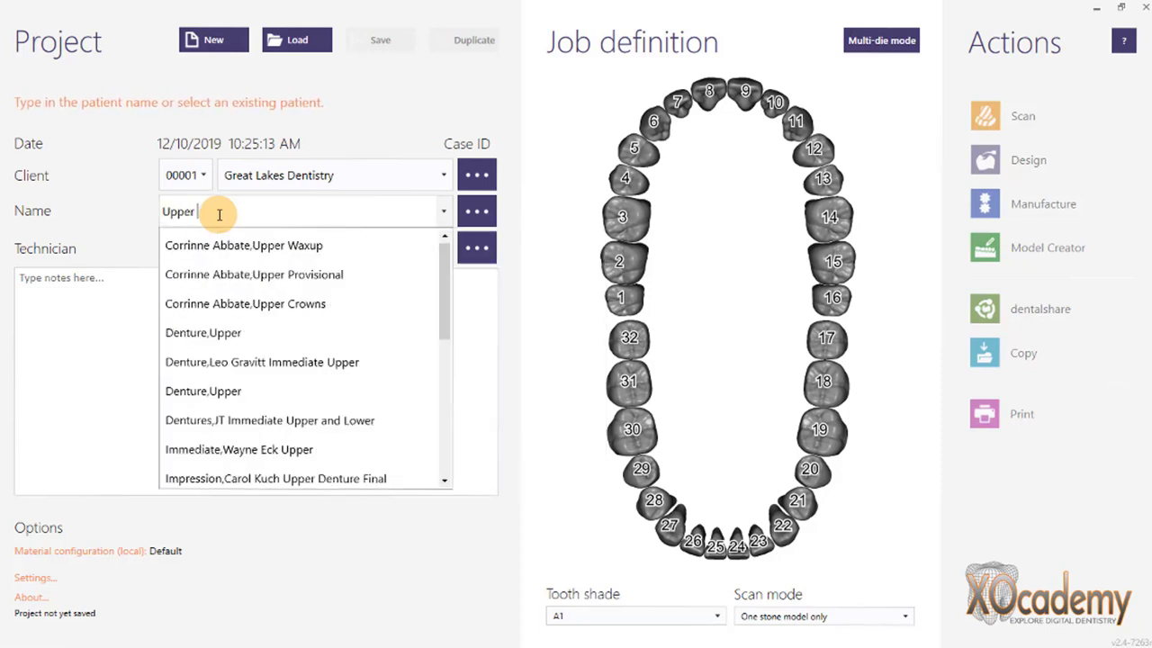
type("denture")
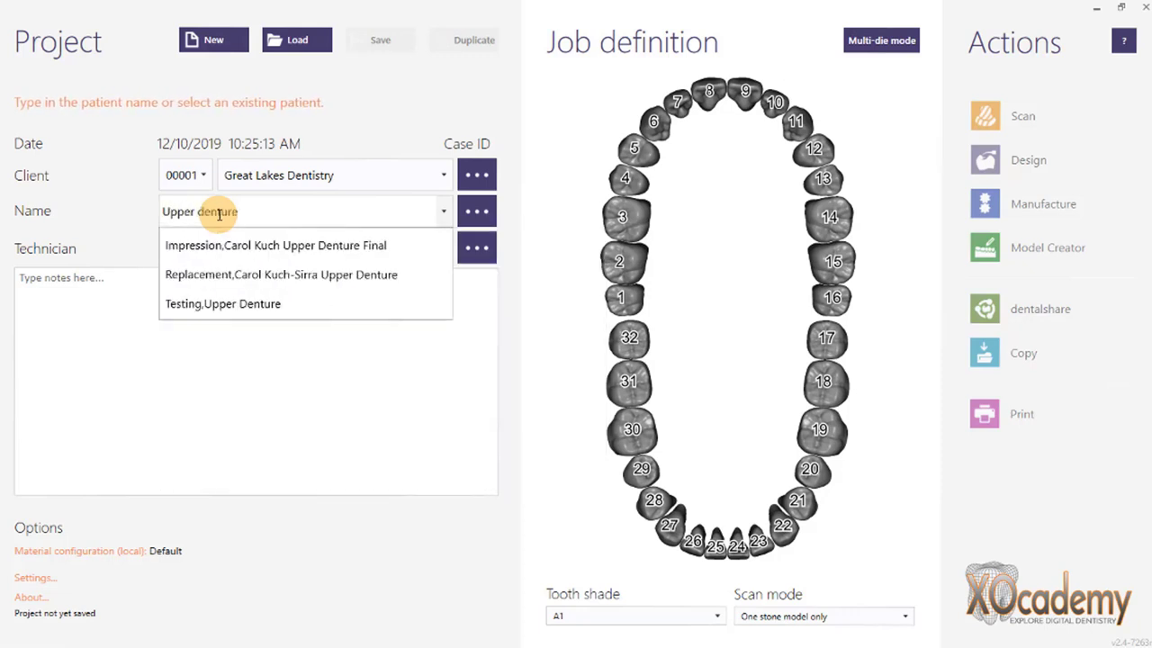
type(" r")
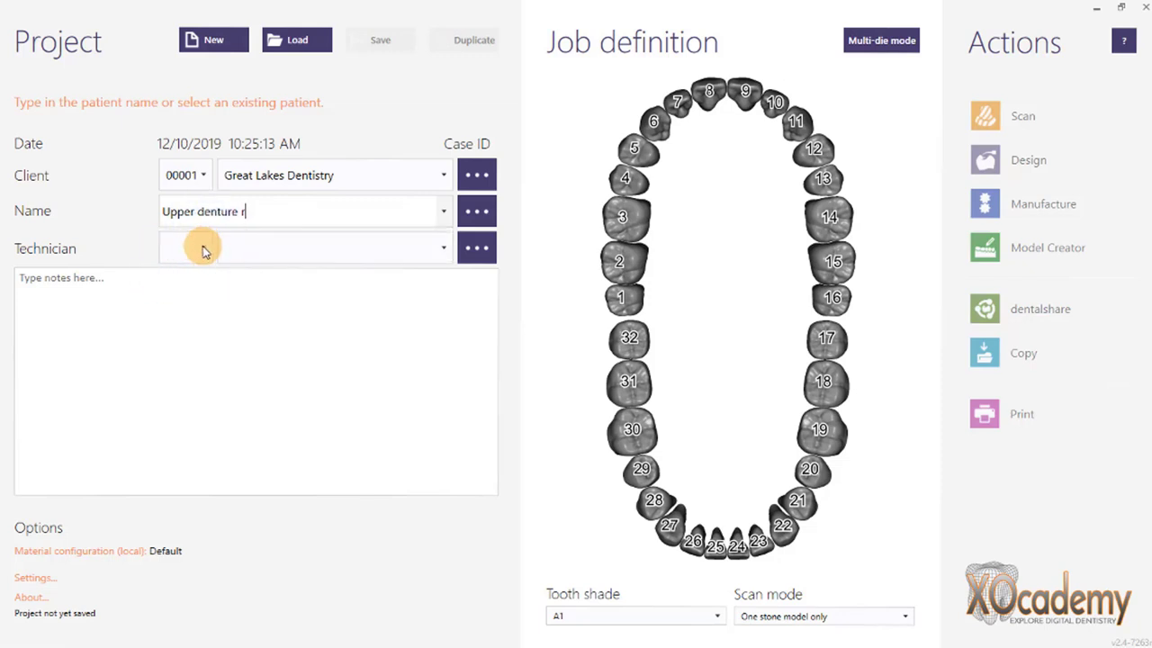
left_click(201, 250)
left_click(188, 280)
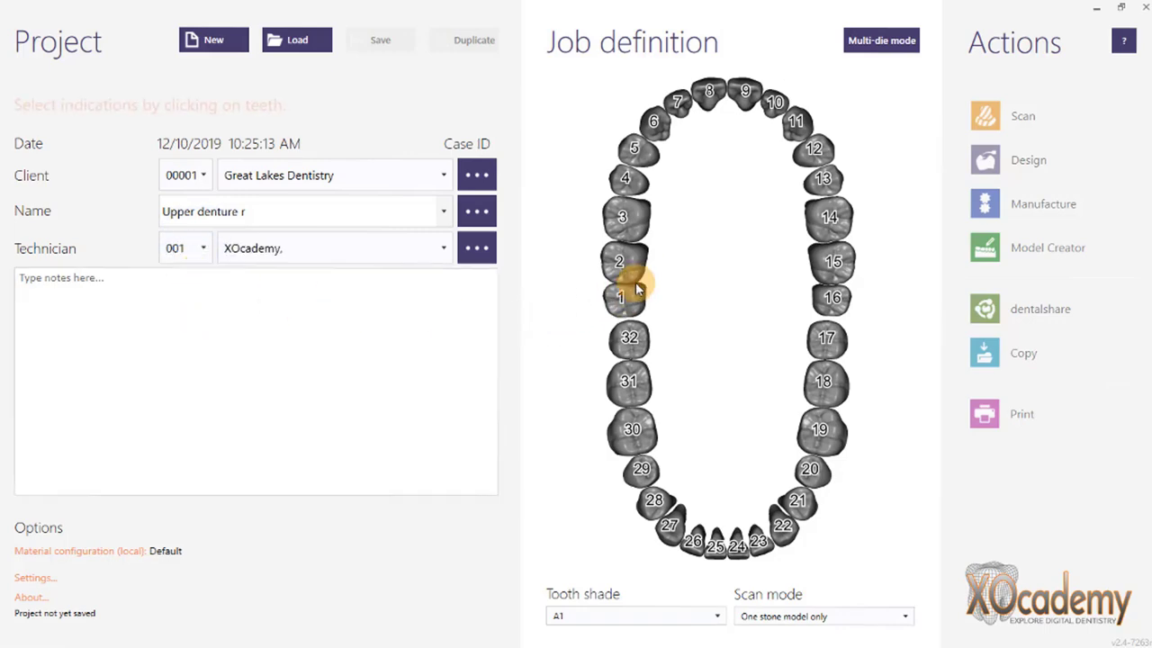
Define tooth 3 as a full denture with the Print Base & Teeth material
left_click(624, 225)
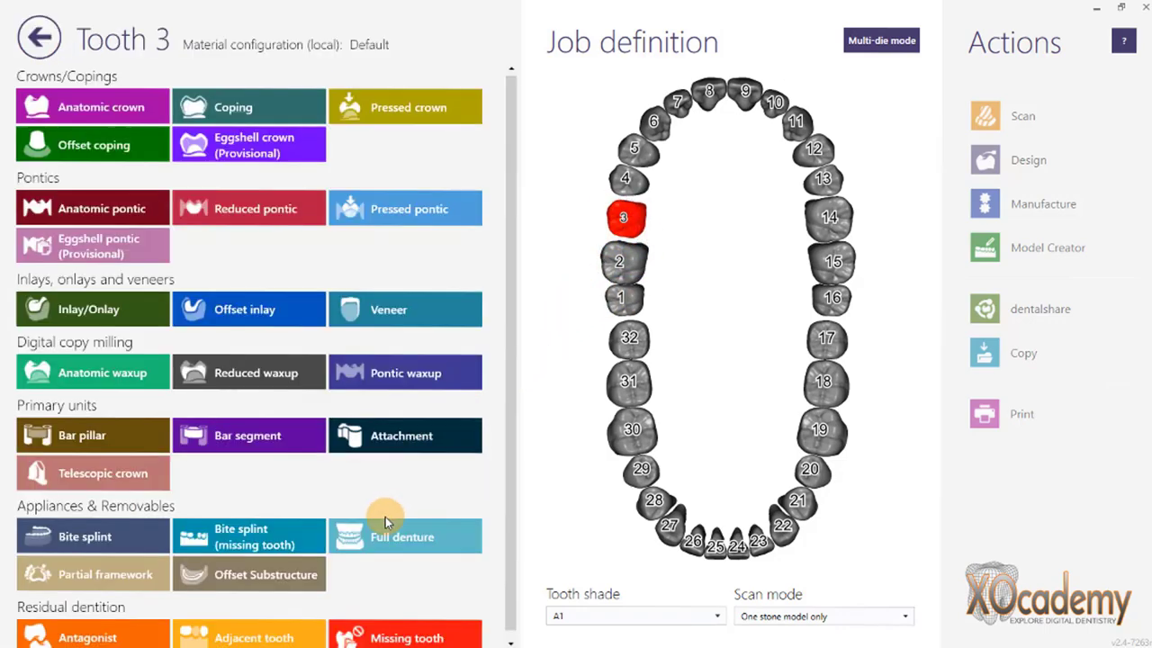
left_click(377, 538)
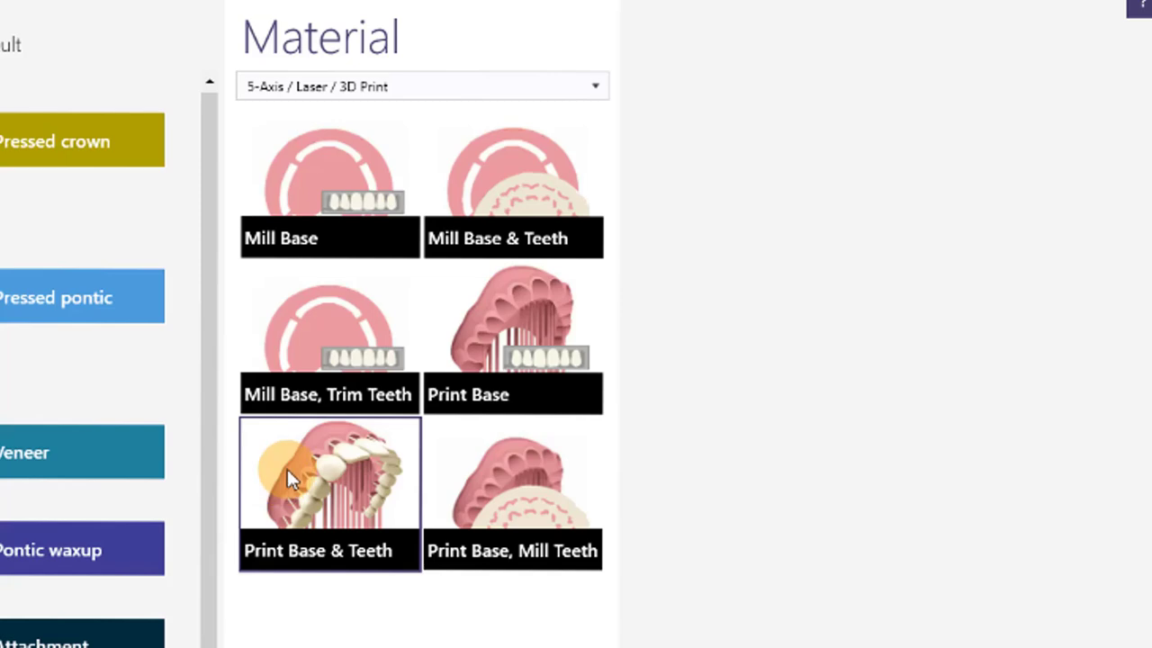
left_click(296, 486)
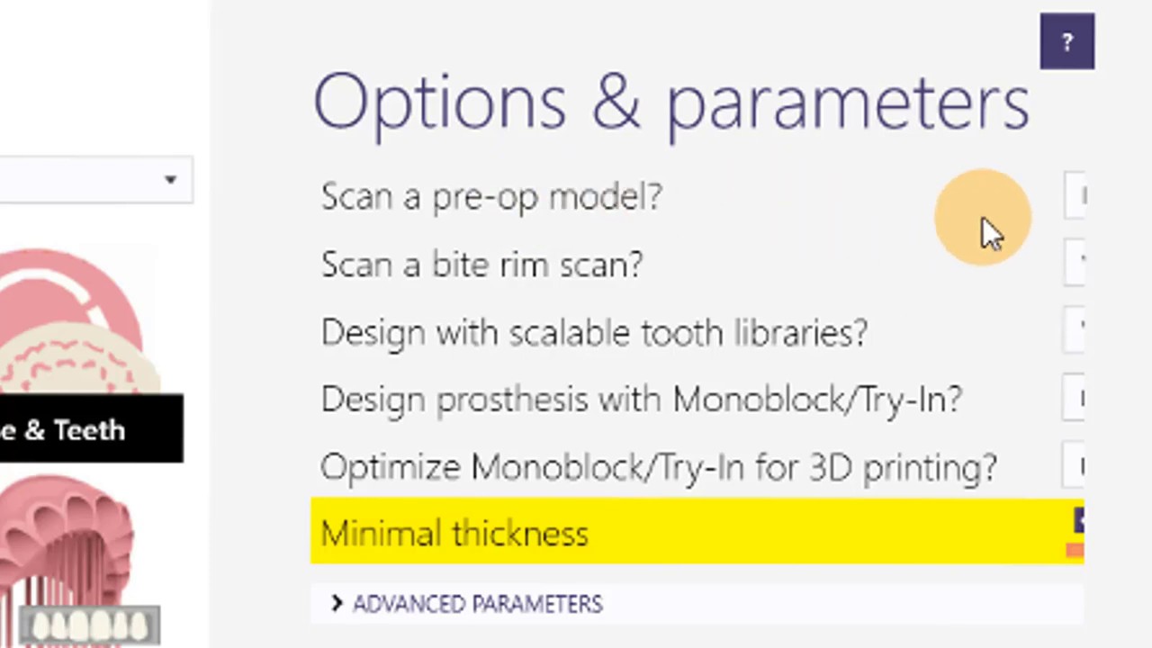
Set both the pre-op model scan and the bite rim scan options to No
left_click(1081, 195)
left_click(1056, 263)
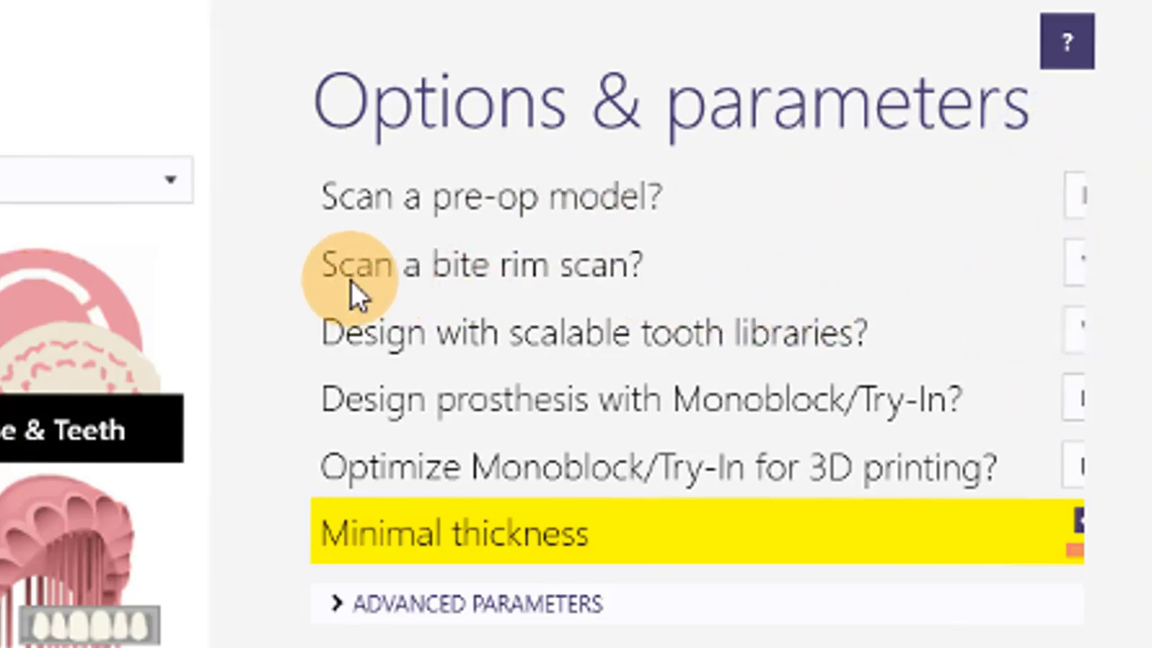
left_click(1073, 265)
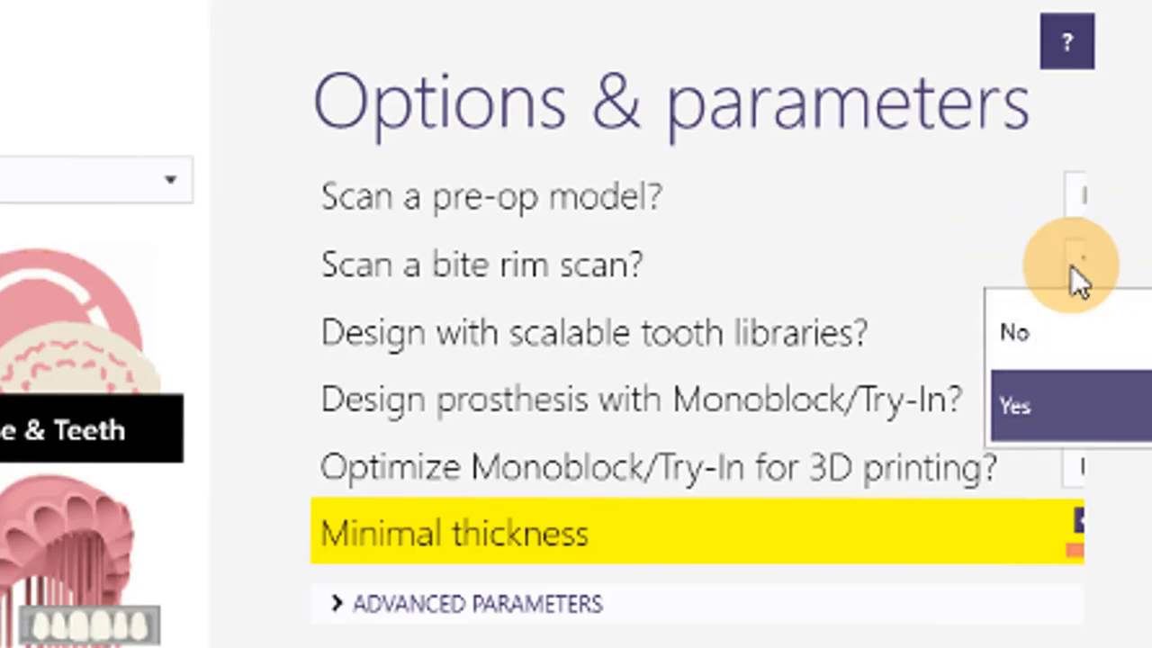
left_click(1076, 328)
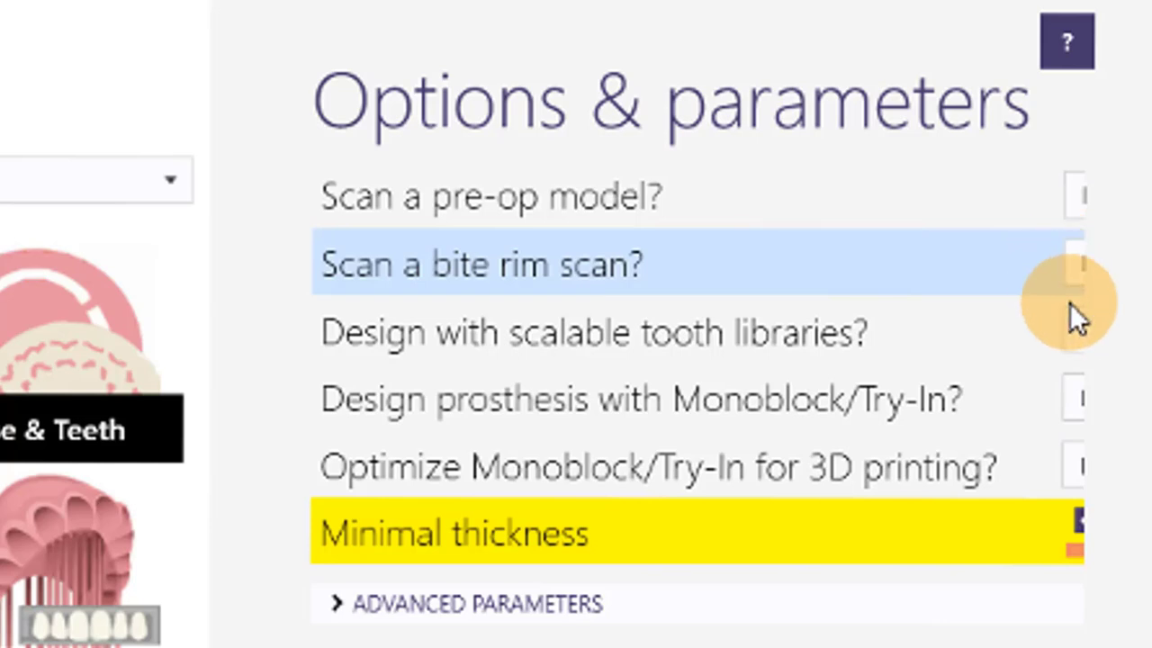
Allow tooth library scaling from initial placement and set the Monoblock/Try-In prosthesis design to No (in expert mode only)
left_click(1080, 336)
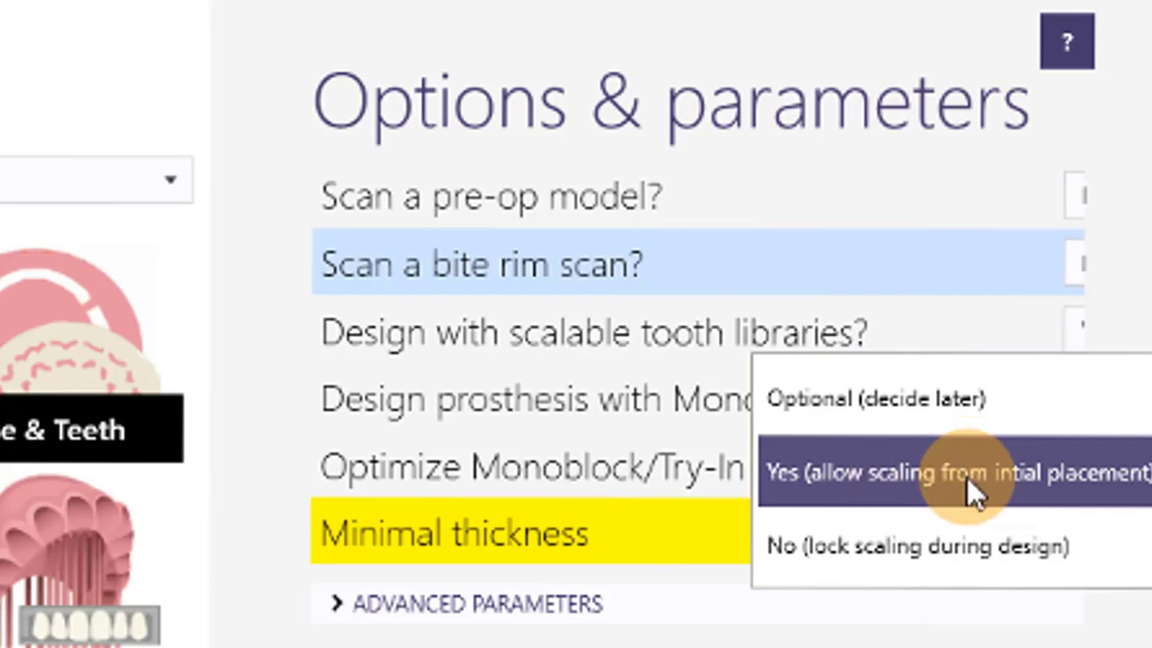
left_click(938, 470)
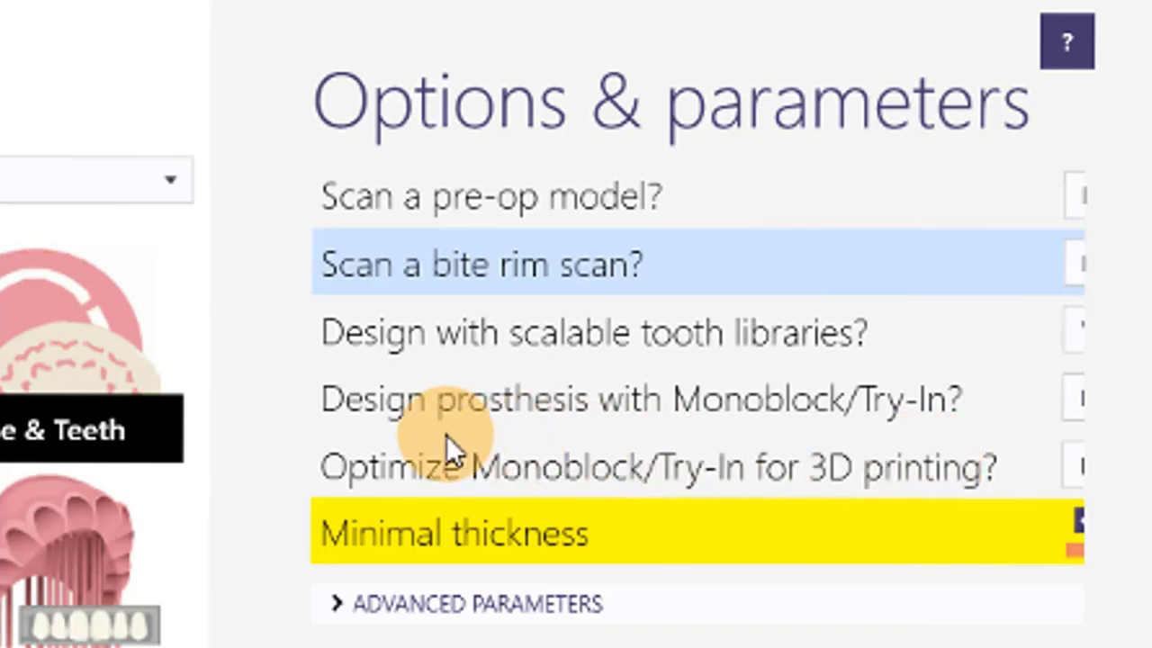
left_click(1078, 400)
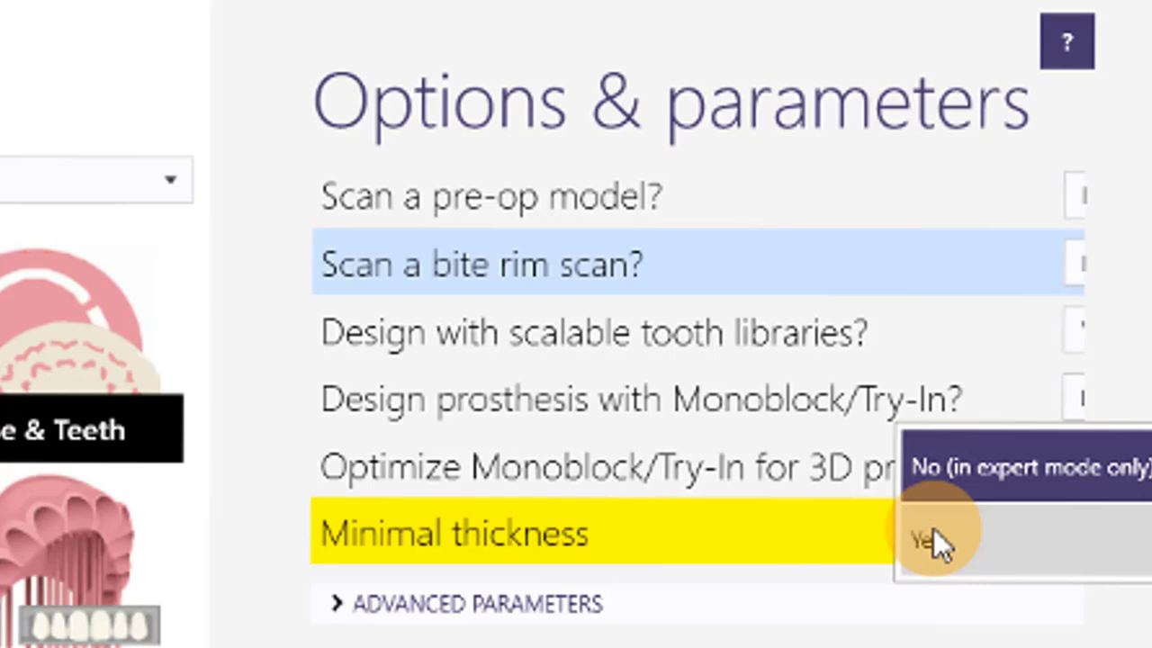
left_click(986, 477)
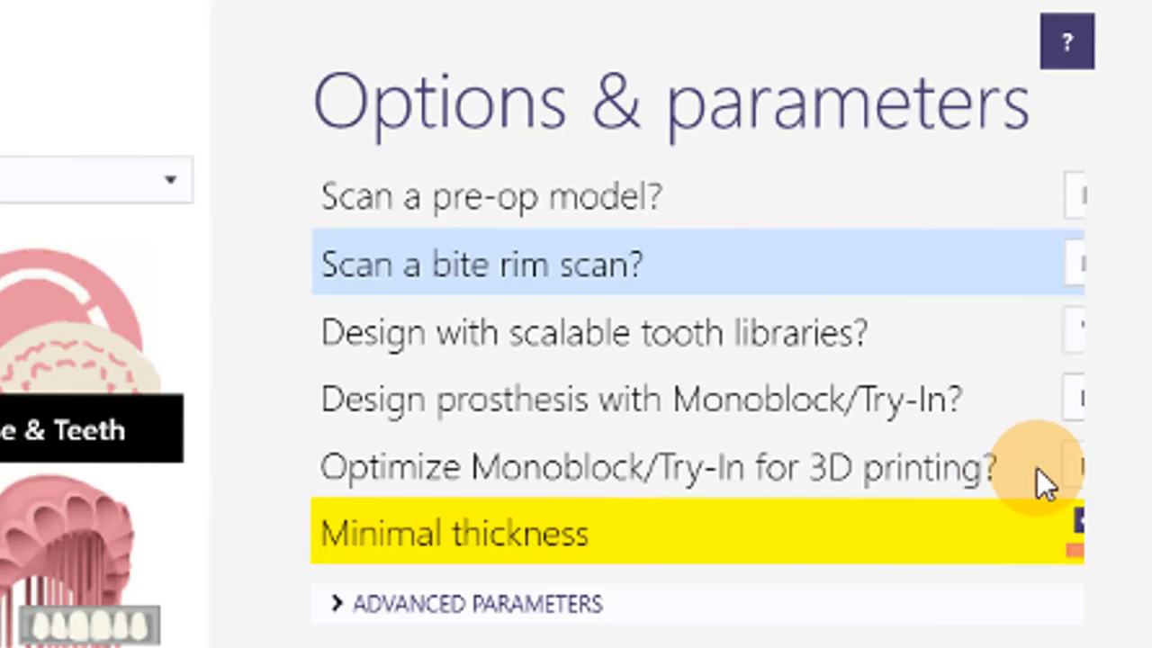
Set Monoblock/Try-In optimization for 3D printing to Yes, expand the advanced parameters and accept the tooth 3 definition
left_click(1074, 464)
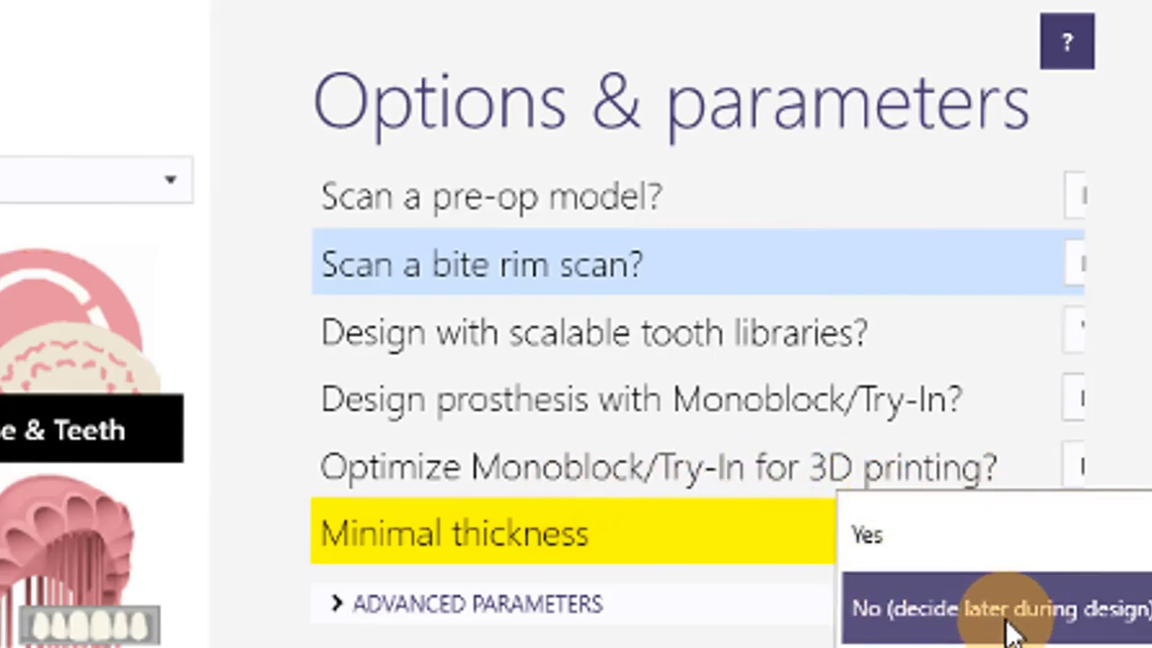
left_click(896, 549)
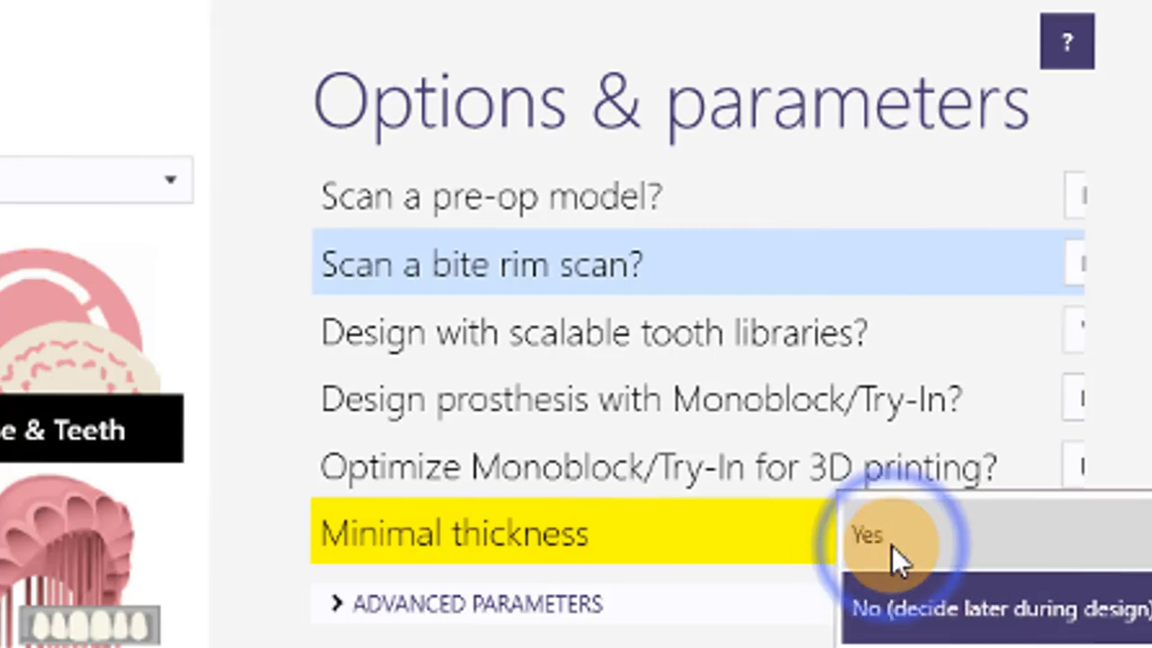
left_click(1031, 549)
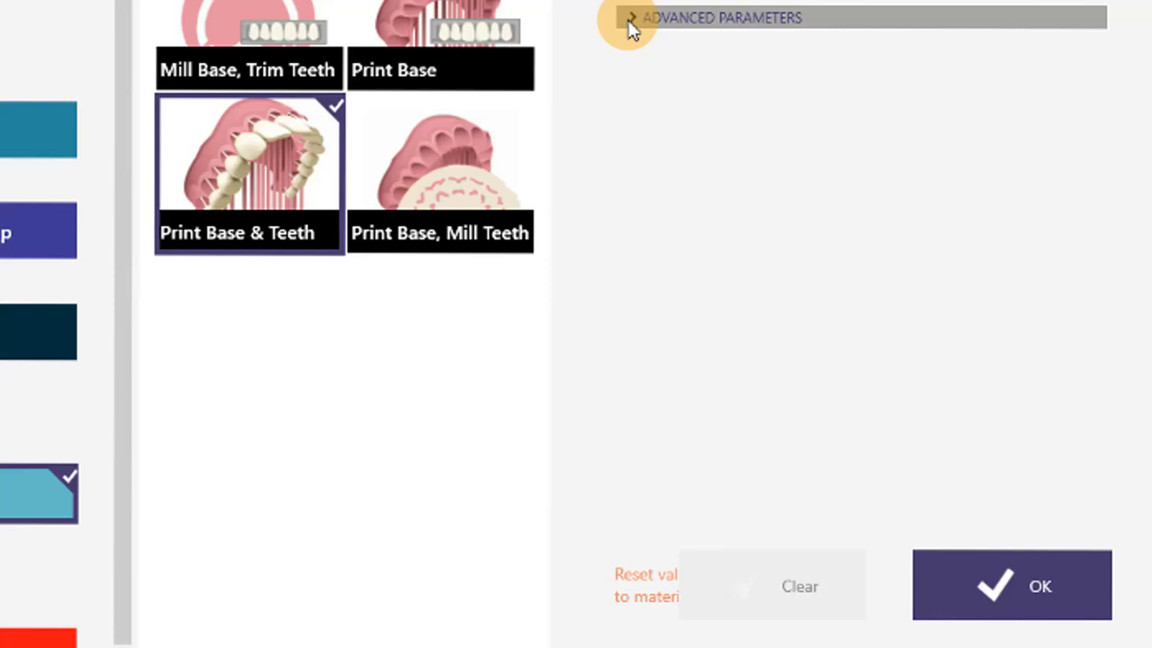
left_click(631, 19)
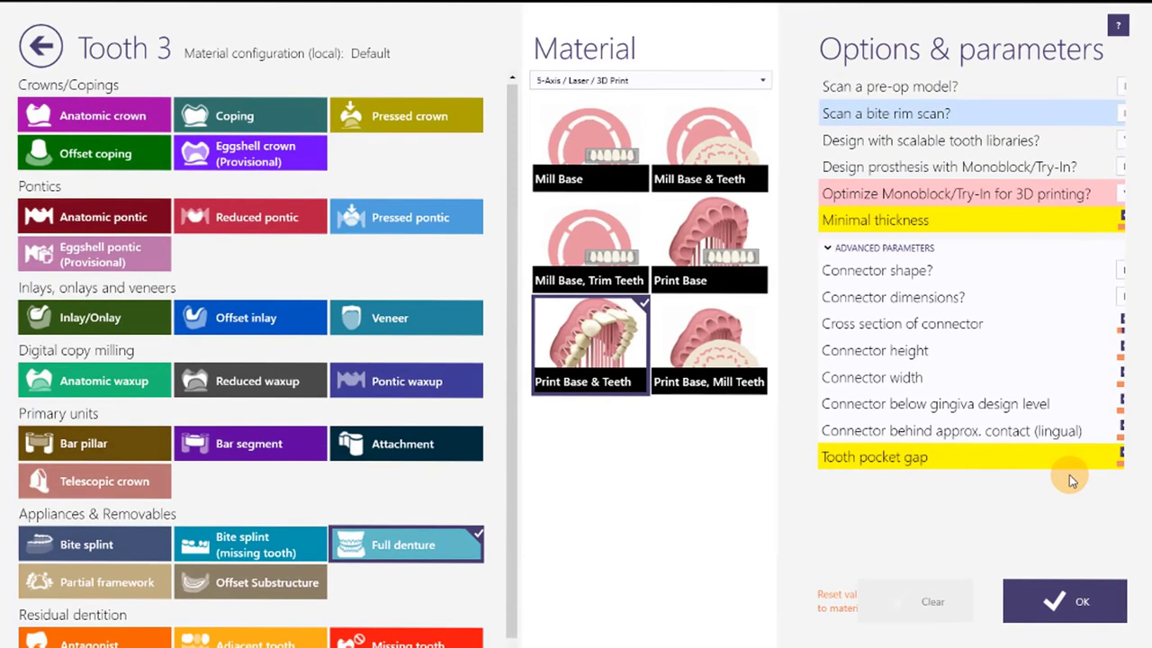
left_click(1080, 601)
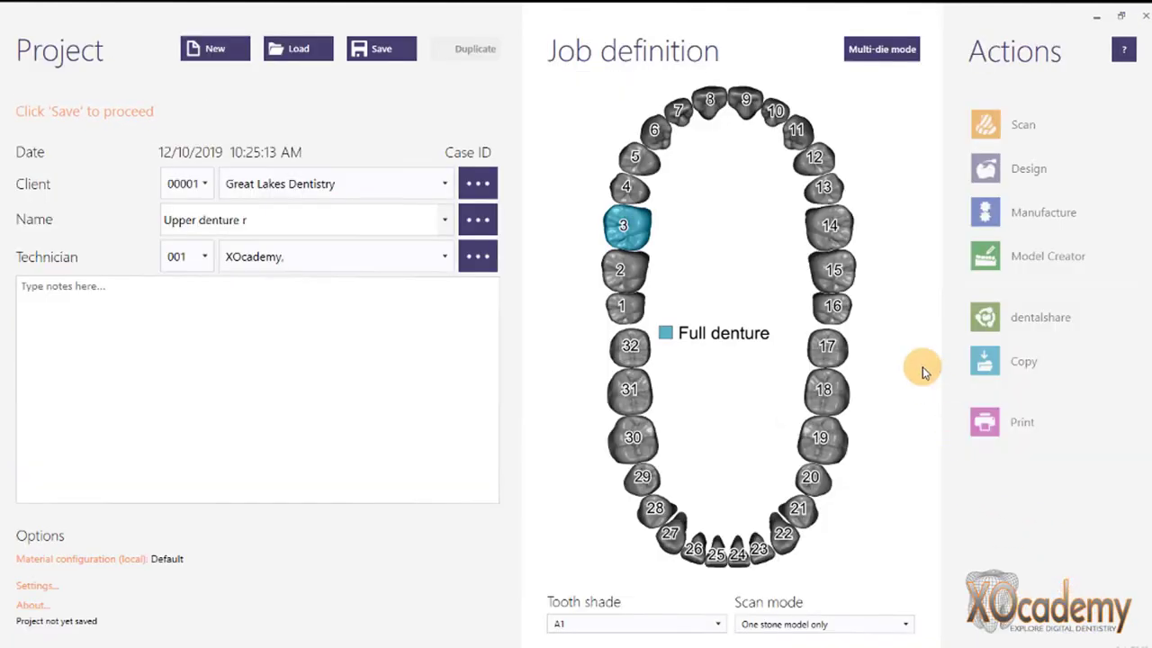
Extend the full denture across teeth 3 to 14 and define tooth 27 as a healthy antagonist
left_click(832, 229)
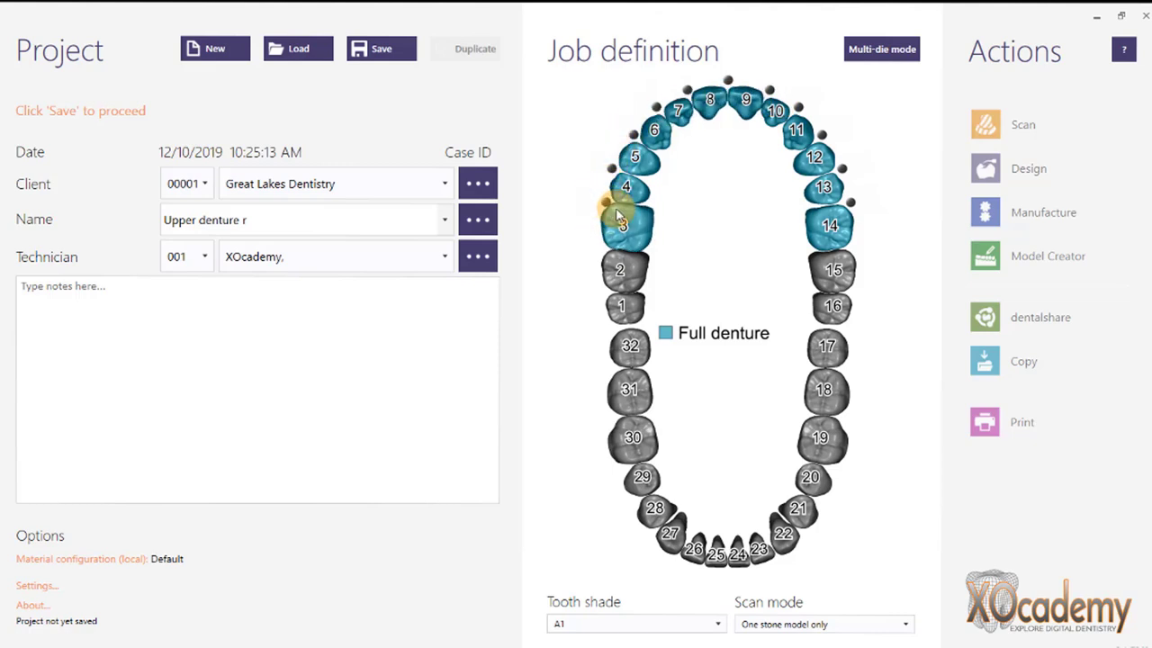
left_click(671, 533)
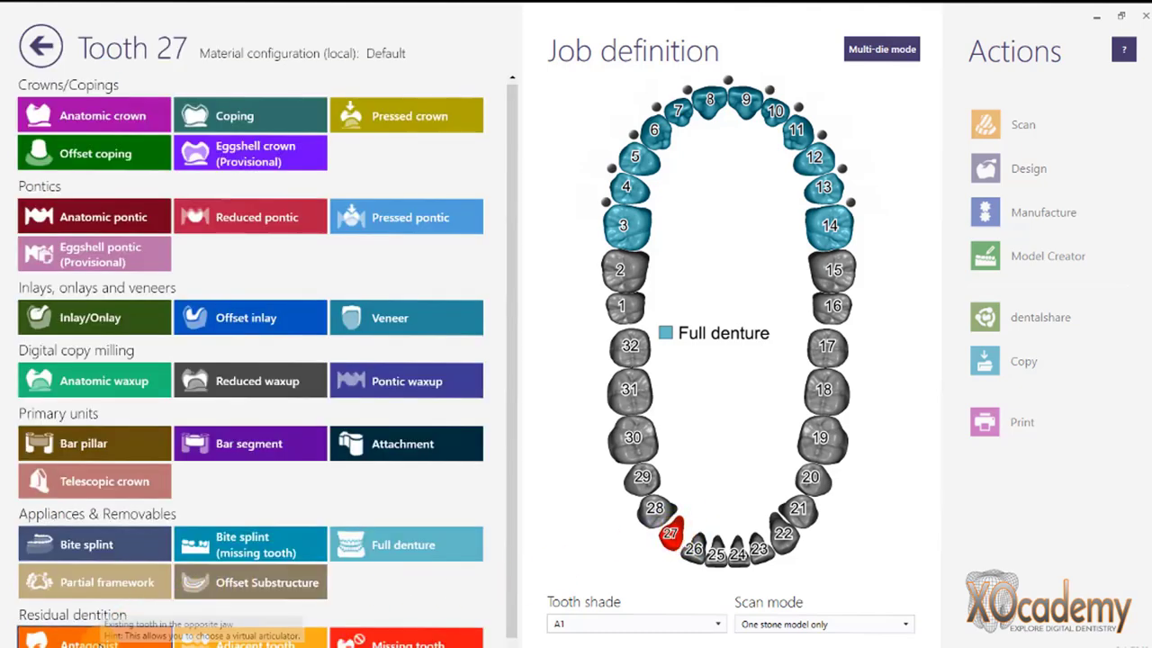
left_click(95, 642)
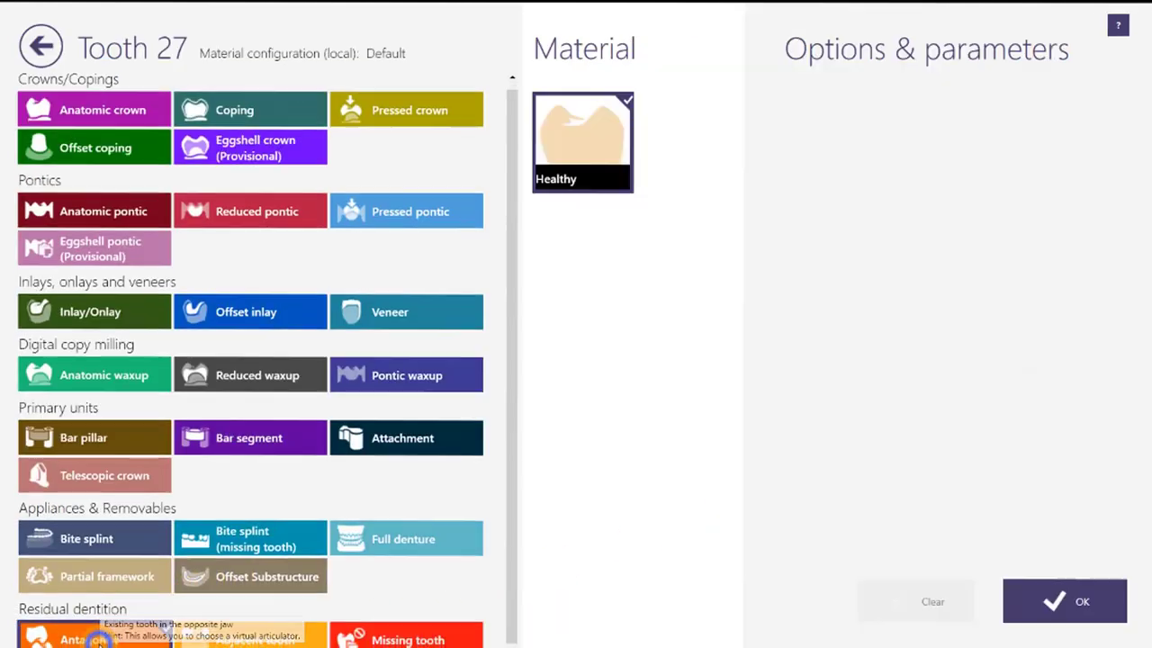
left_click(1051, 600)
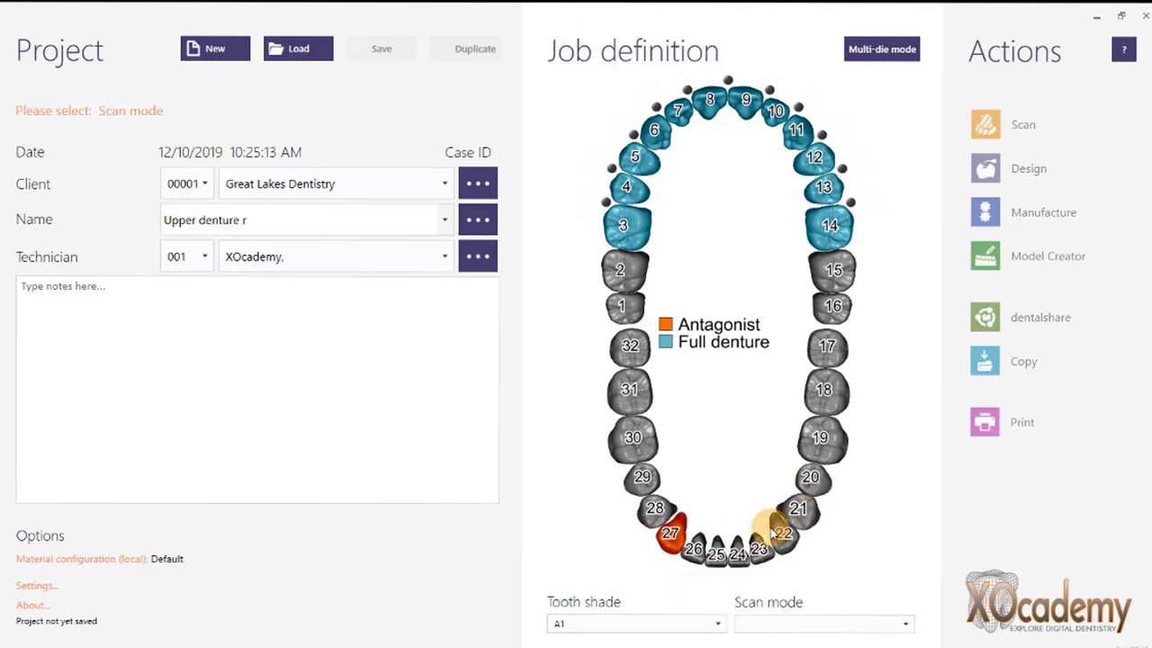
Set the scan mode to Two stone models in occlusion and save the project
left_click(895, 622)
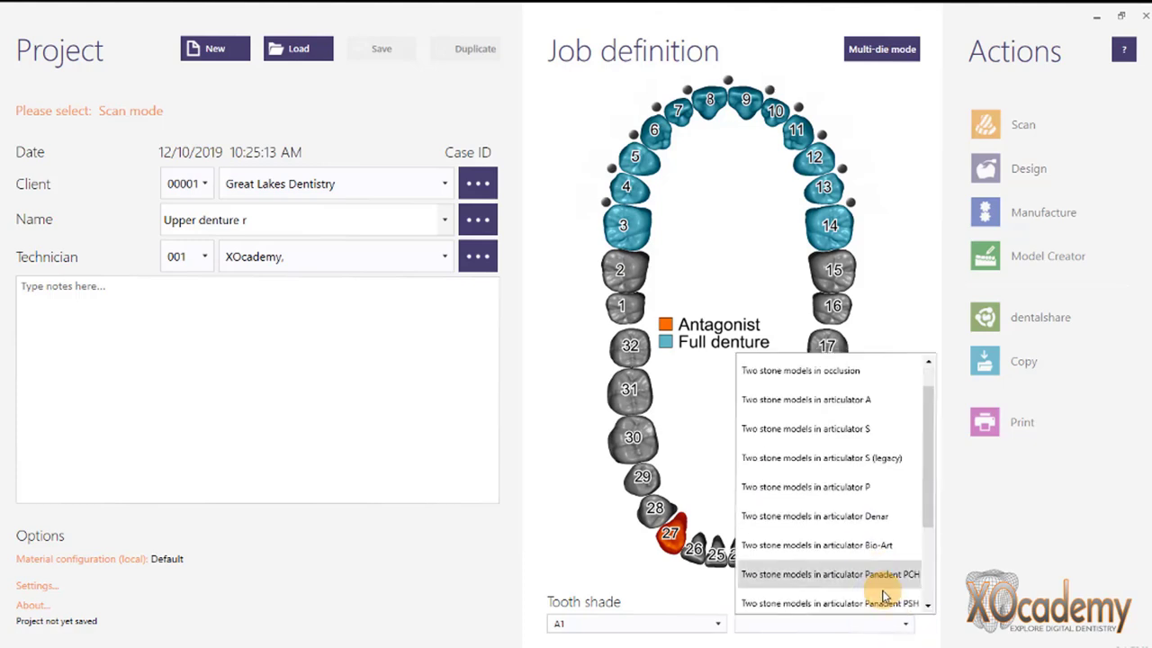
left_click(907, 374)
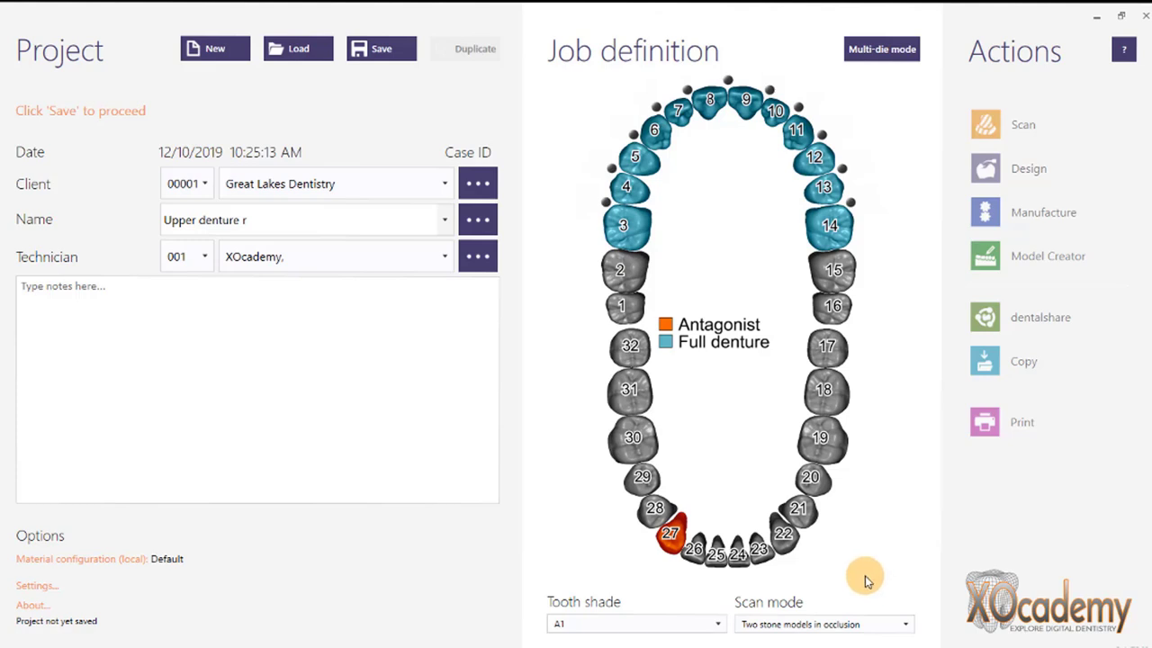
left_click(401, 59)
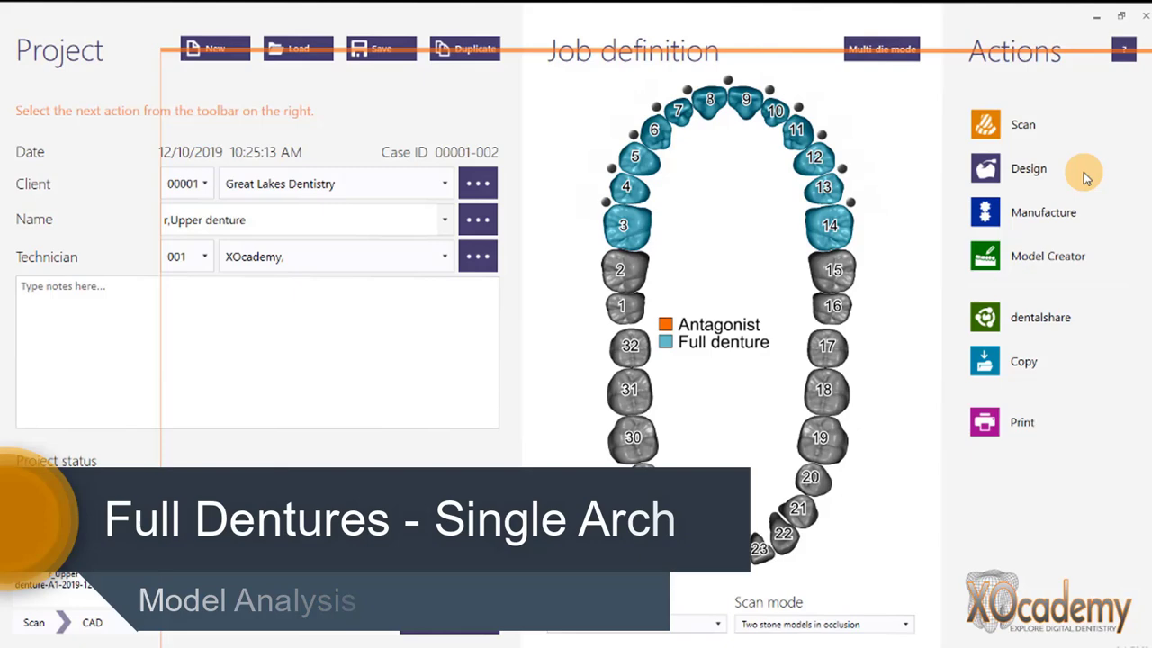
Start the design and load UpperJaw.stl as the jaw scan and LowerJaw.stl as the antagonist from the Desktop
left_click(1085, 171)
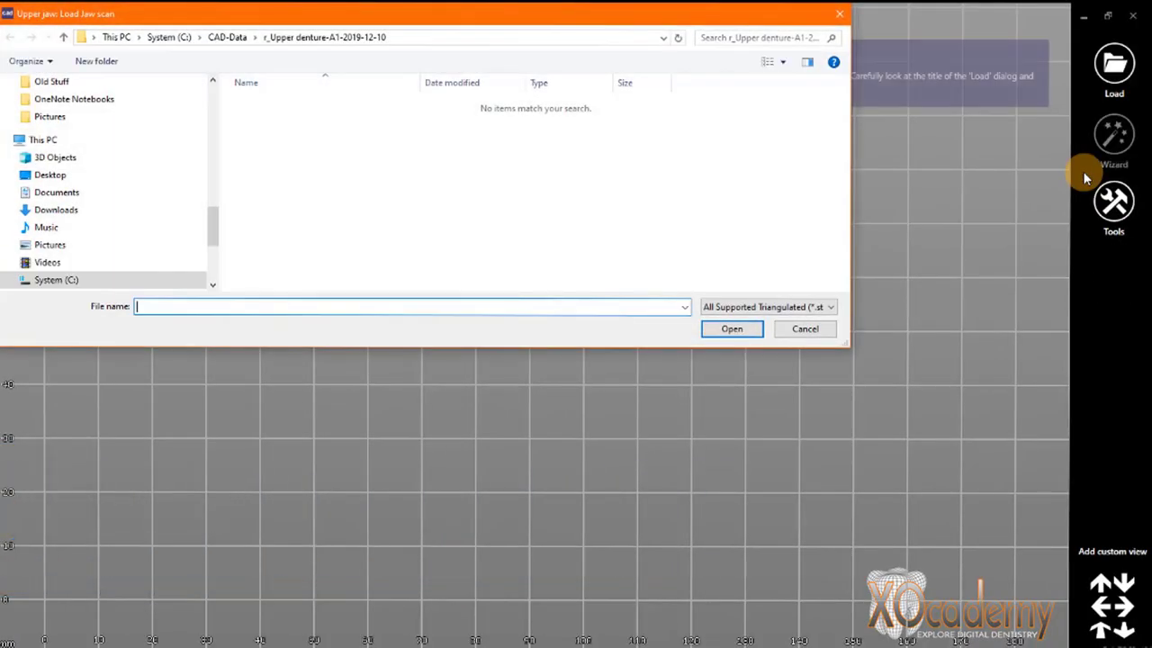
left_click(104, 174)
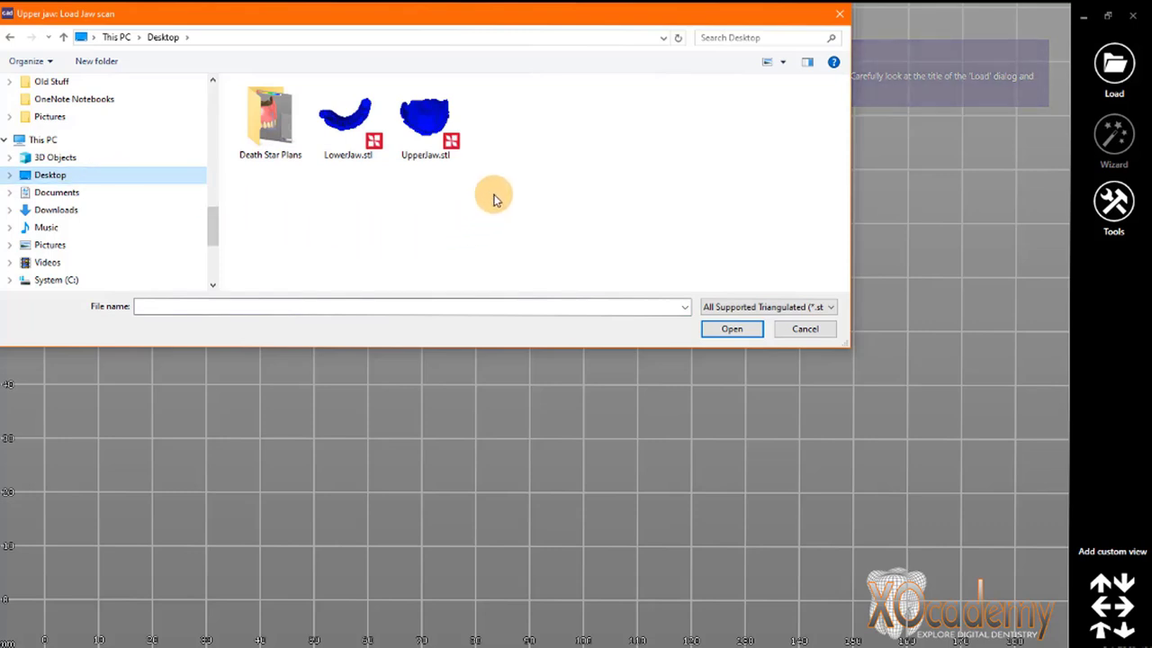
double_click(436, 118)
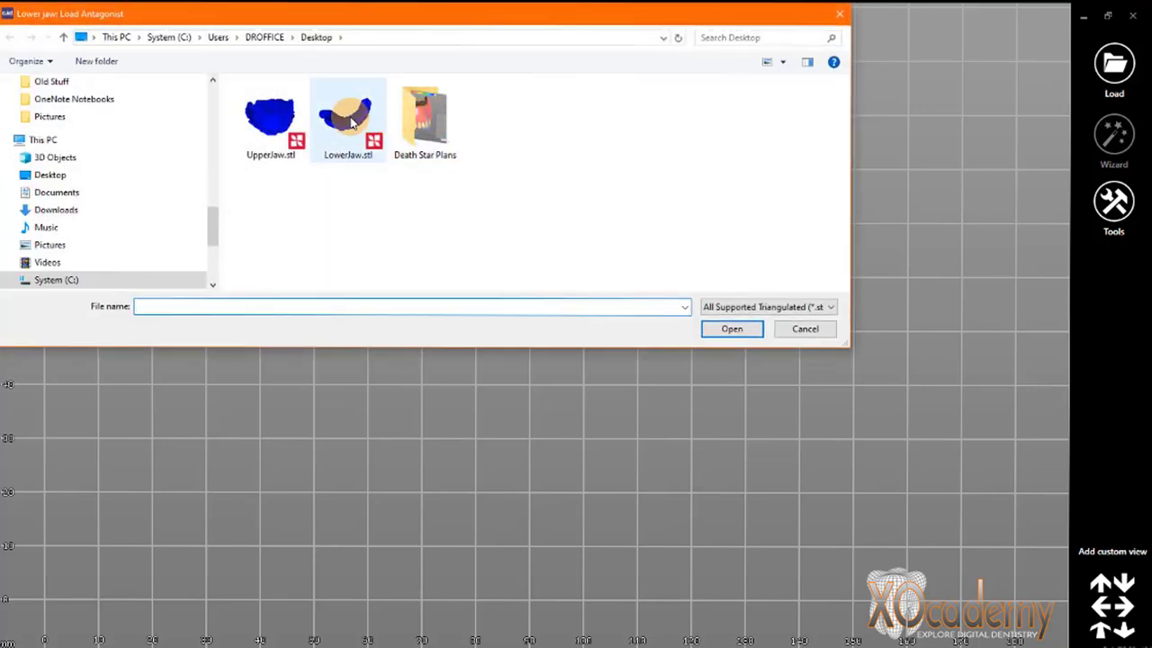
double_click(351, 122)
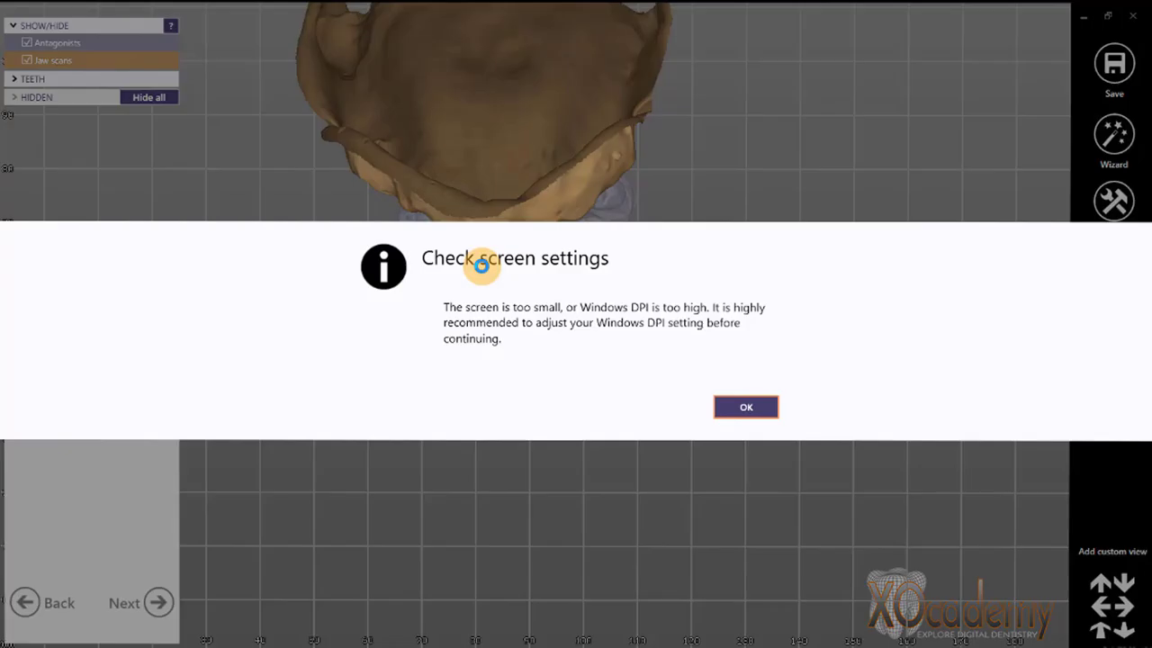
left_click(745, 405)
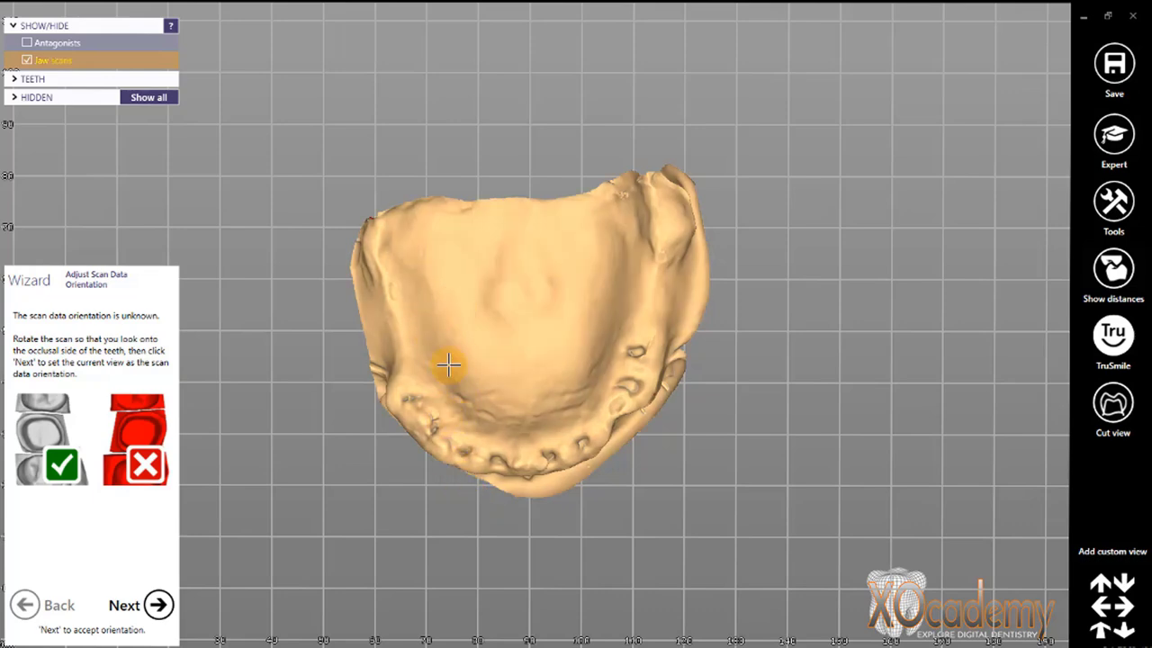
Rotate the upper jaw scan to face its occlusal side with the front teeth up and accept that orientation
right_click_drag(448, 365, 447, 357)
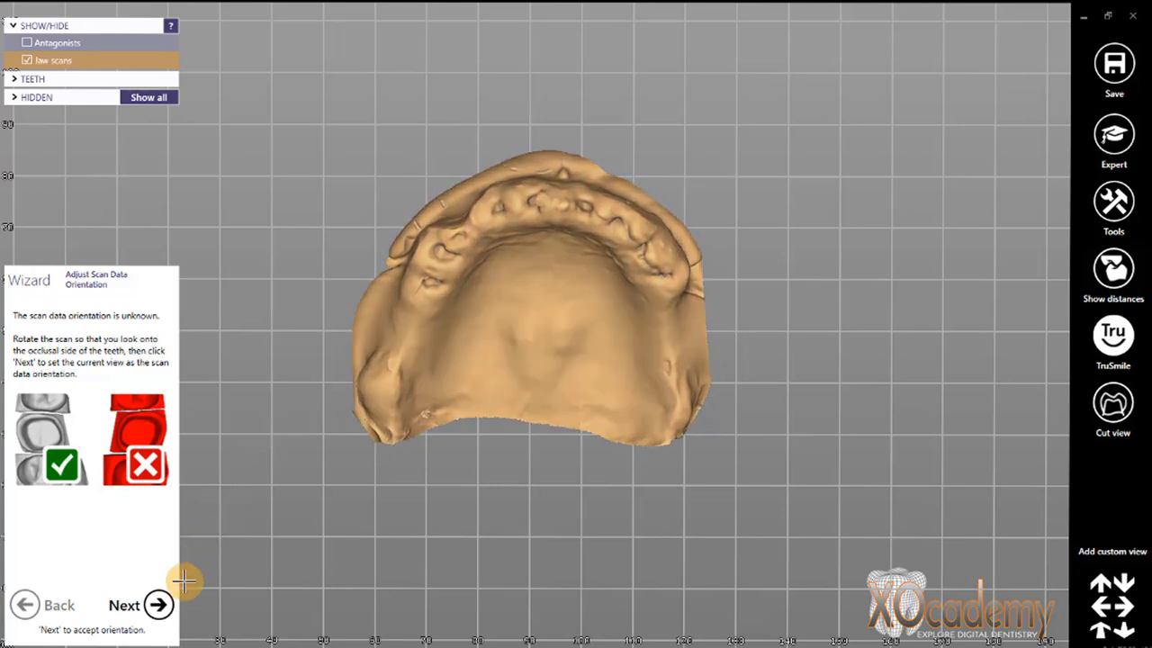
left_click(170, 605)
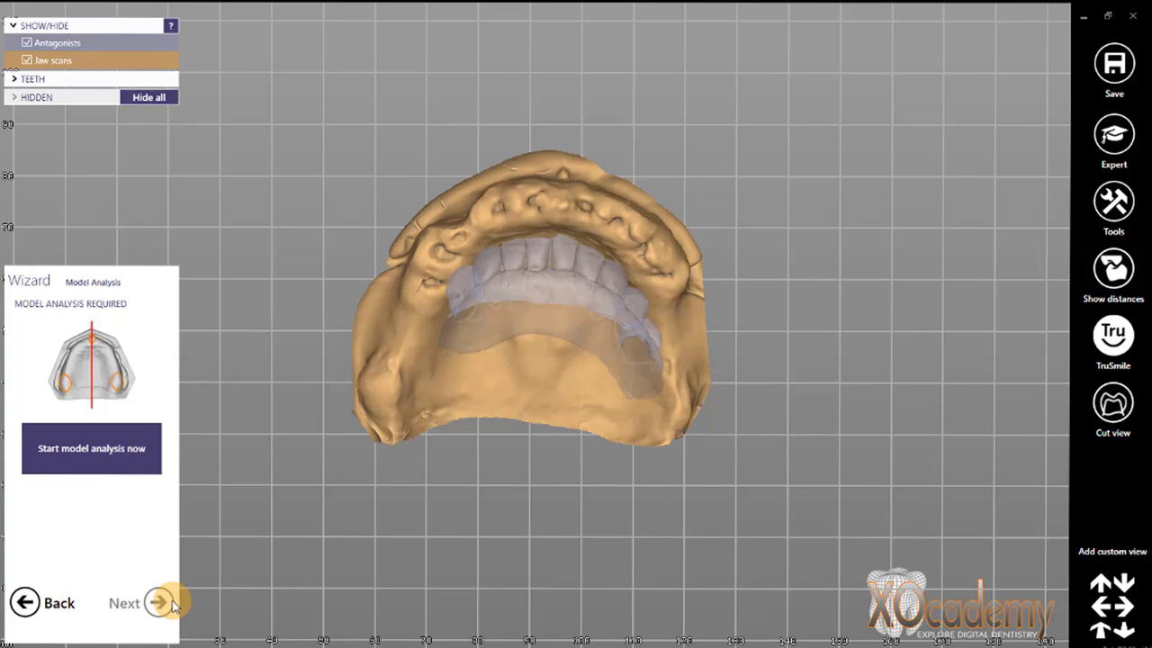
Start the model analysis and define the occlusal plane by three points on the antagonist's left and right rearmost teeth and between its central incisors
left_click(97, 448)
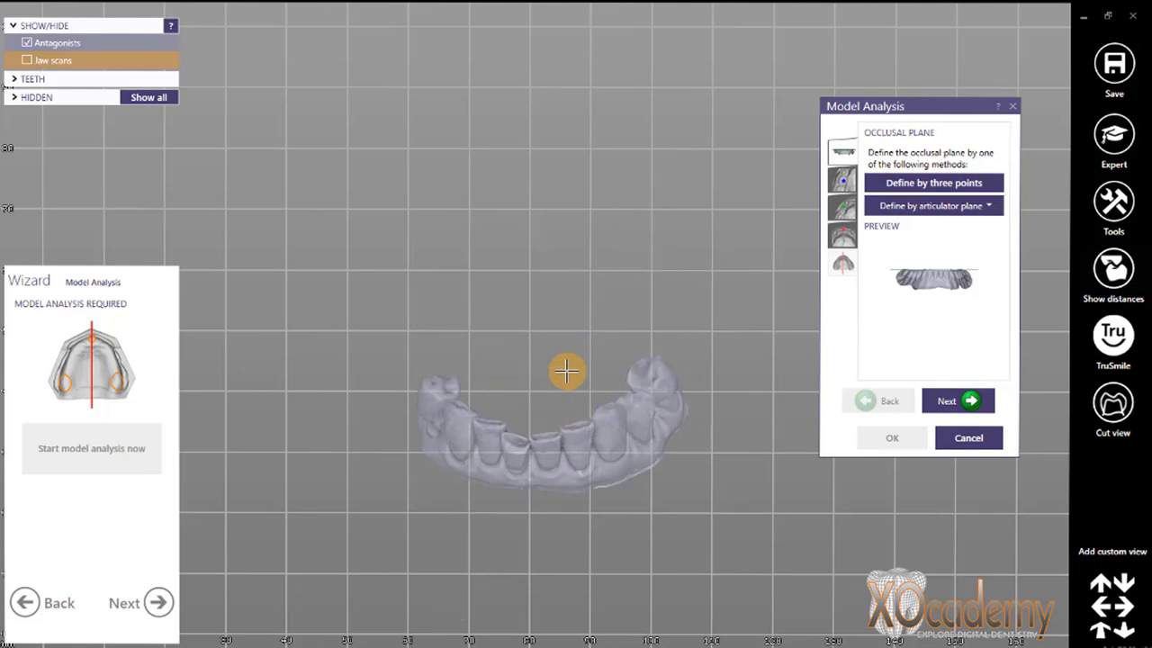
left_click(988, 185)
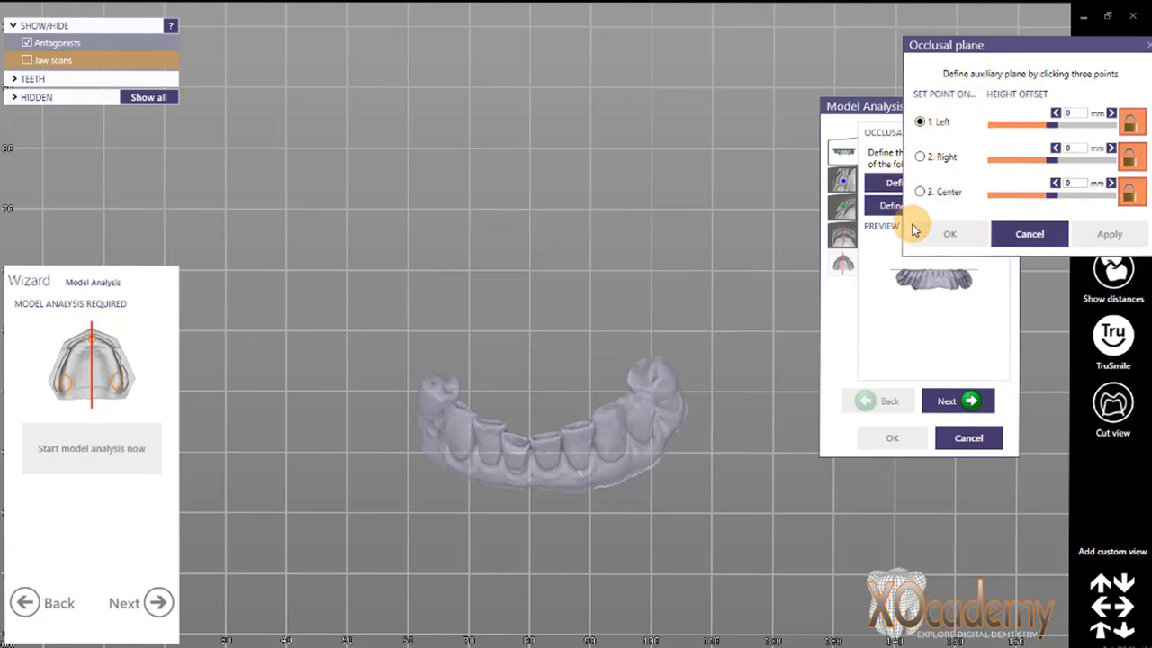
left_click(648, 363)
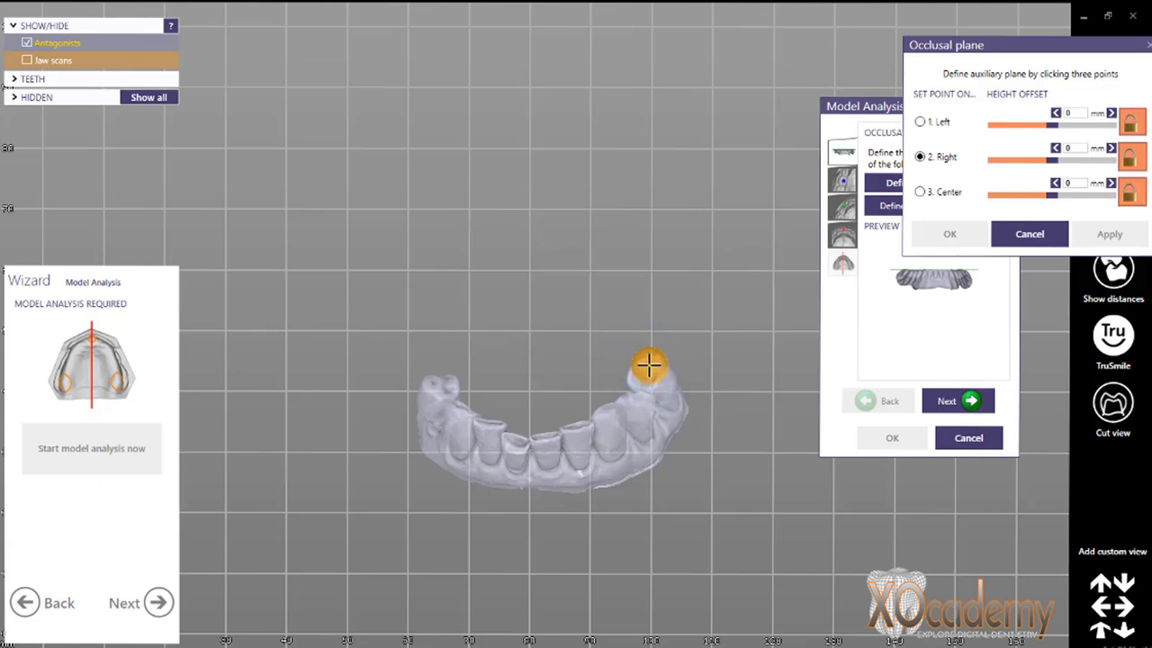
left_click(441, 383)
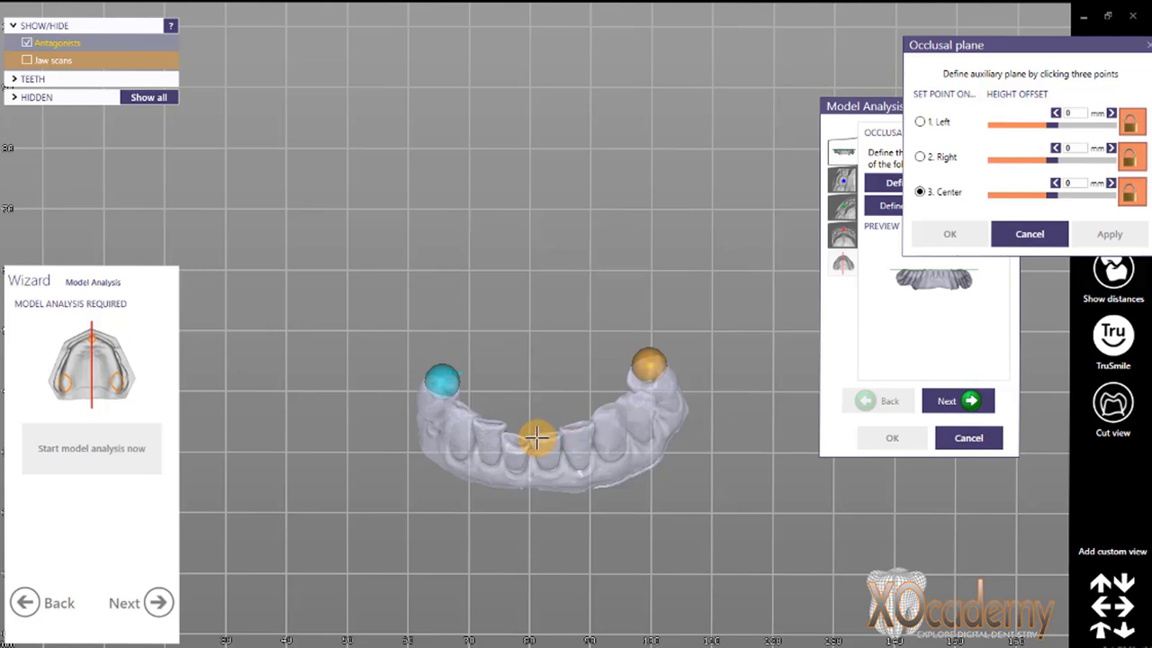
left_click(535, 435)
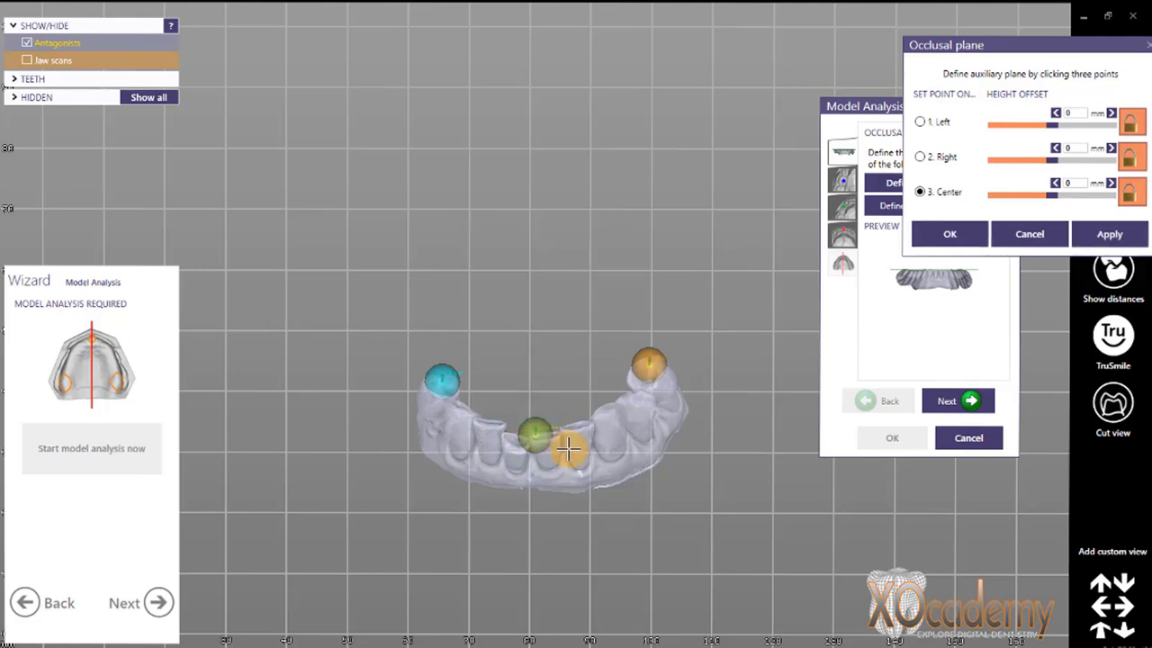
left_click(1111, 236)
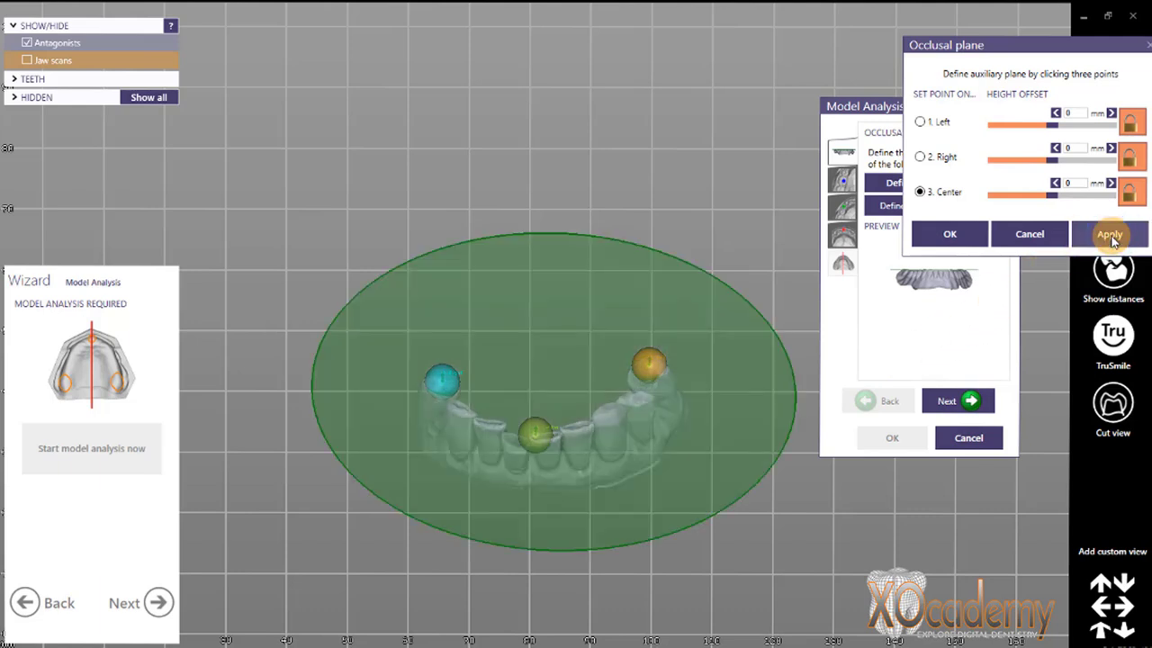
right_click_drag(548, 546, 547, 566)
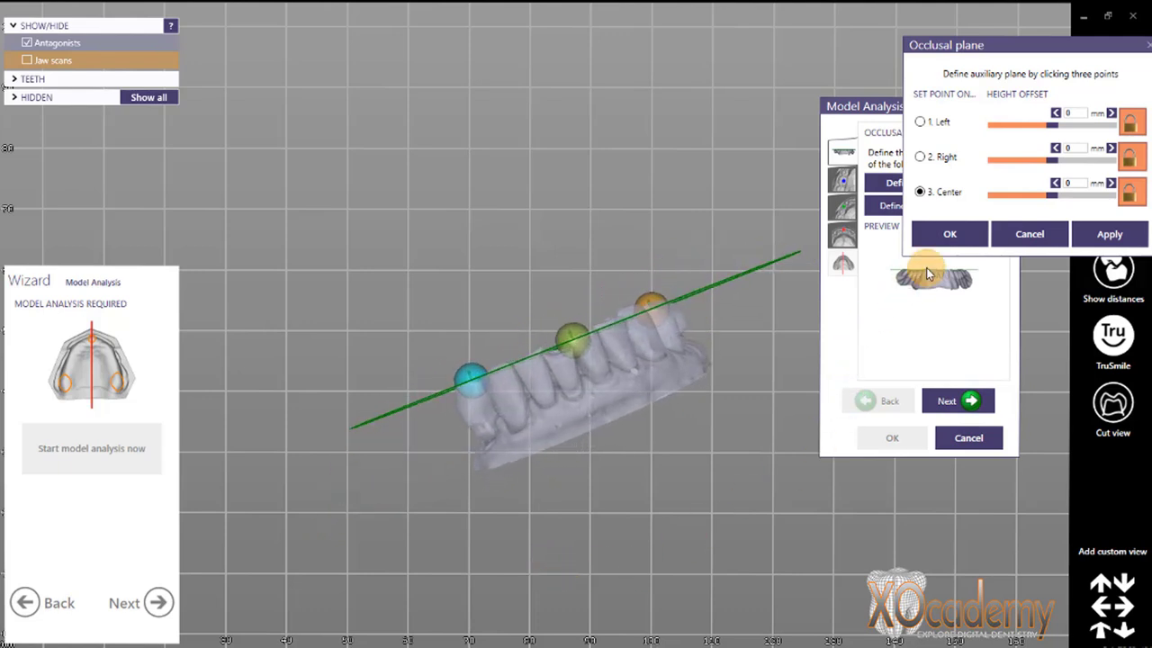
left_click(964, 239)
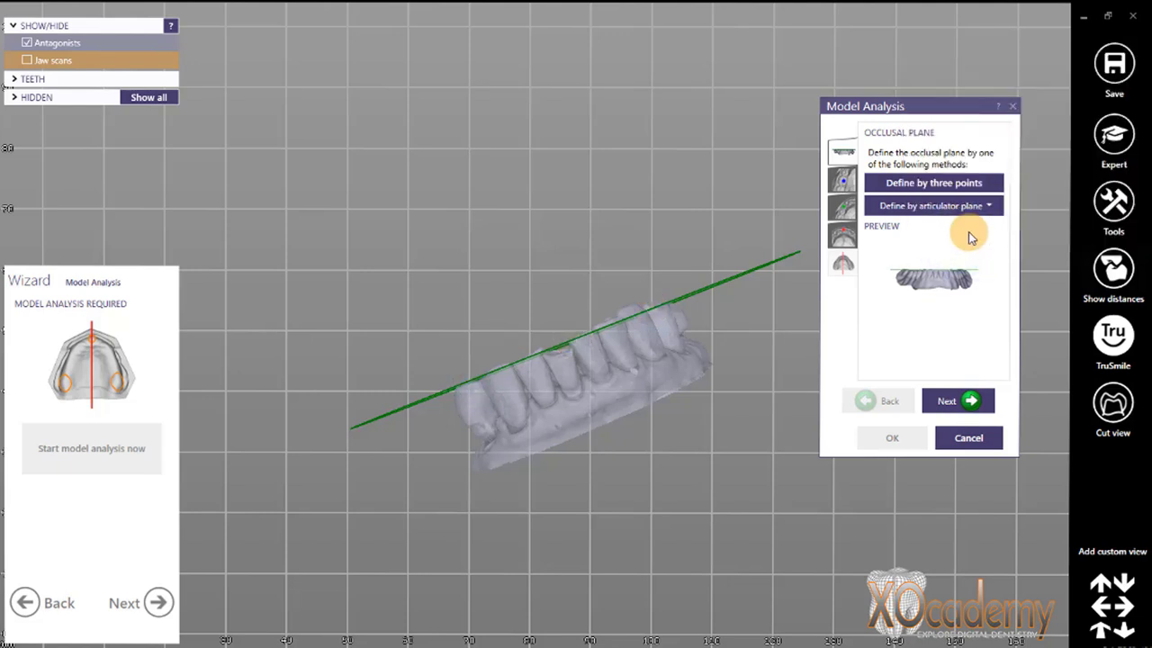
Skip the molar points and mark both first premolar positions and the mesial contact area of the central incisors on the lower jaw
left_click(946, 401)
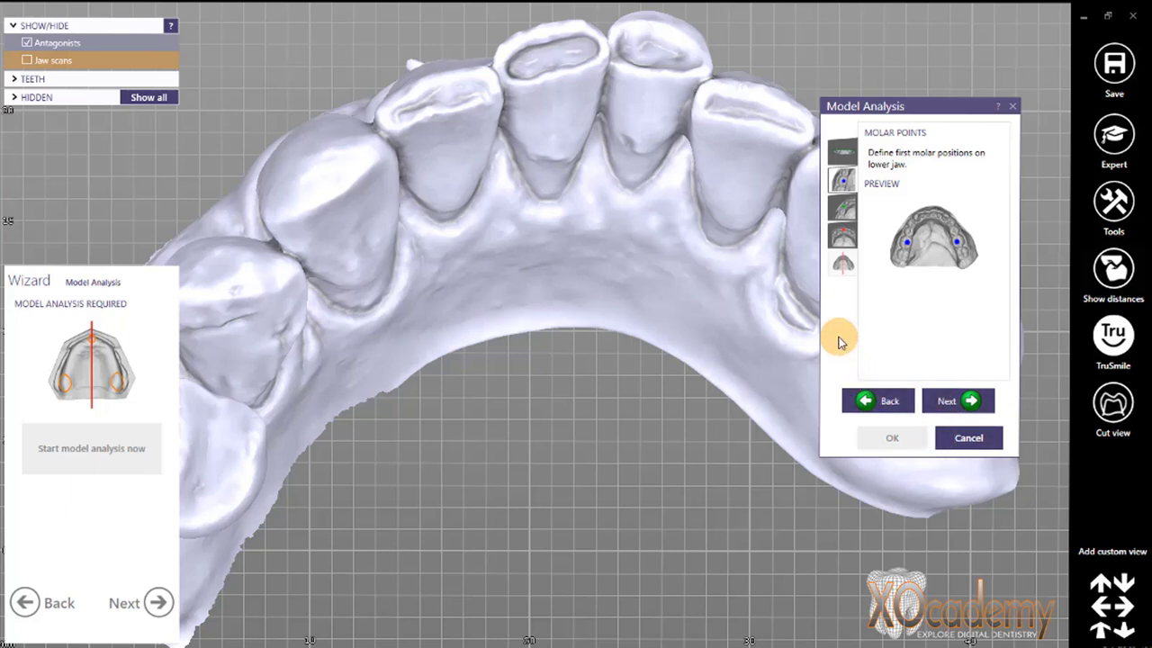
left_click(952, 401)
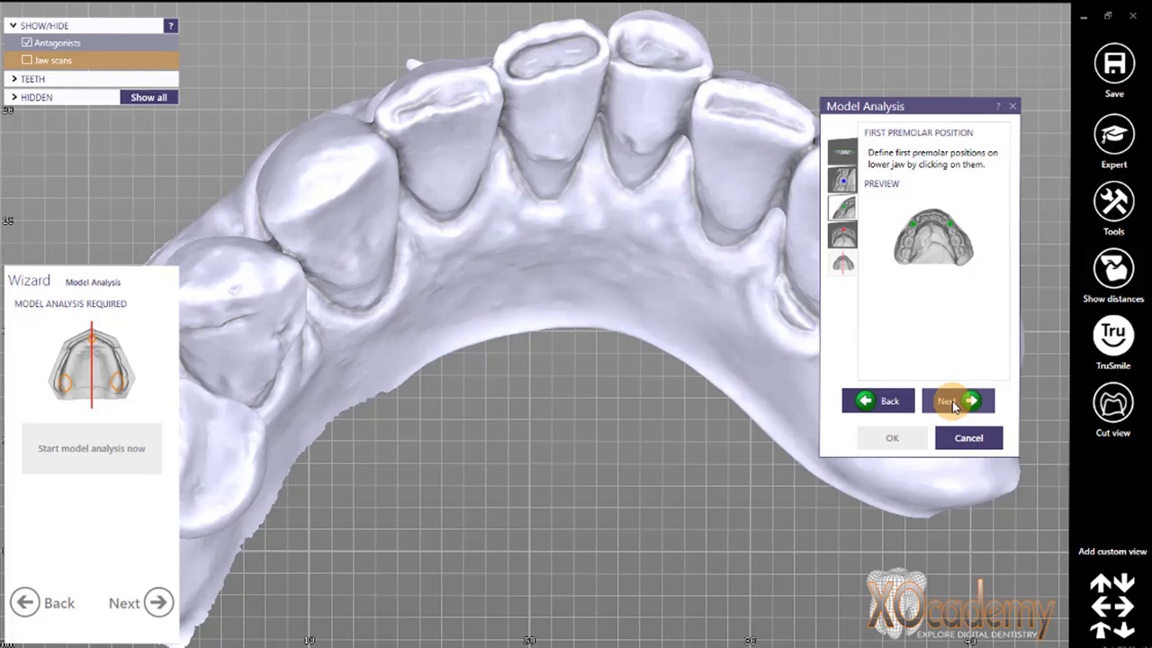
scroll(567, 261, "down", 5)
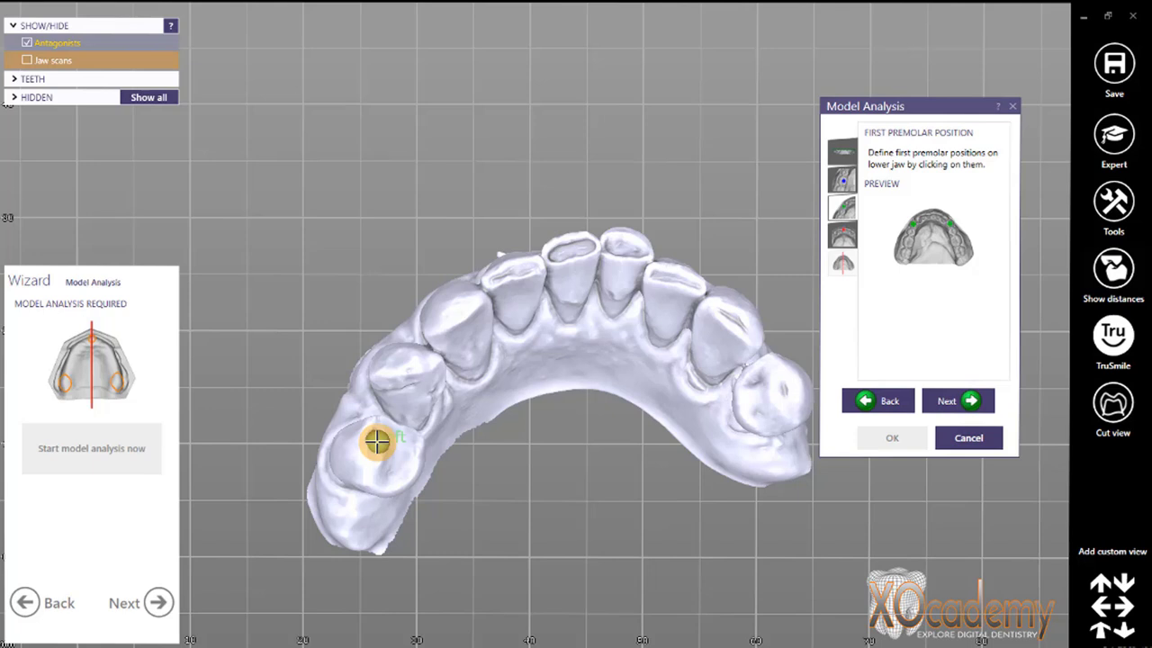
left_click(374, 440)
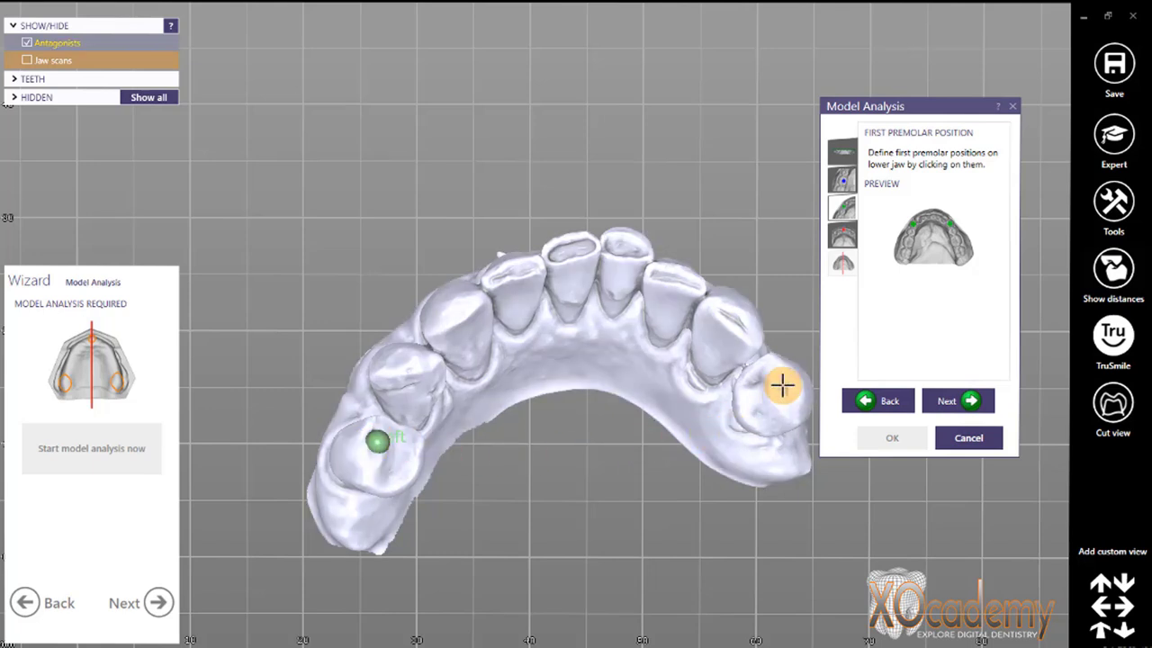
left_click(782, 385)
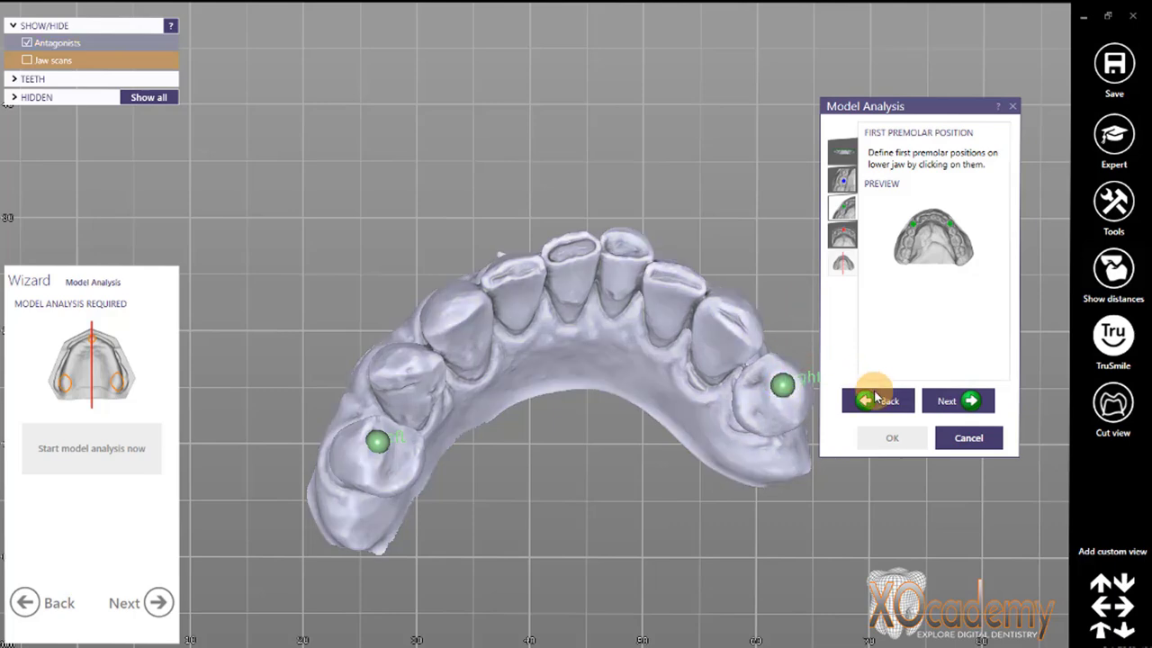
left_click(947, 405)
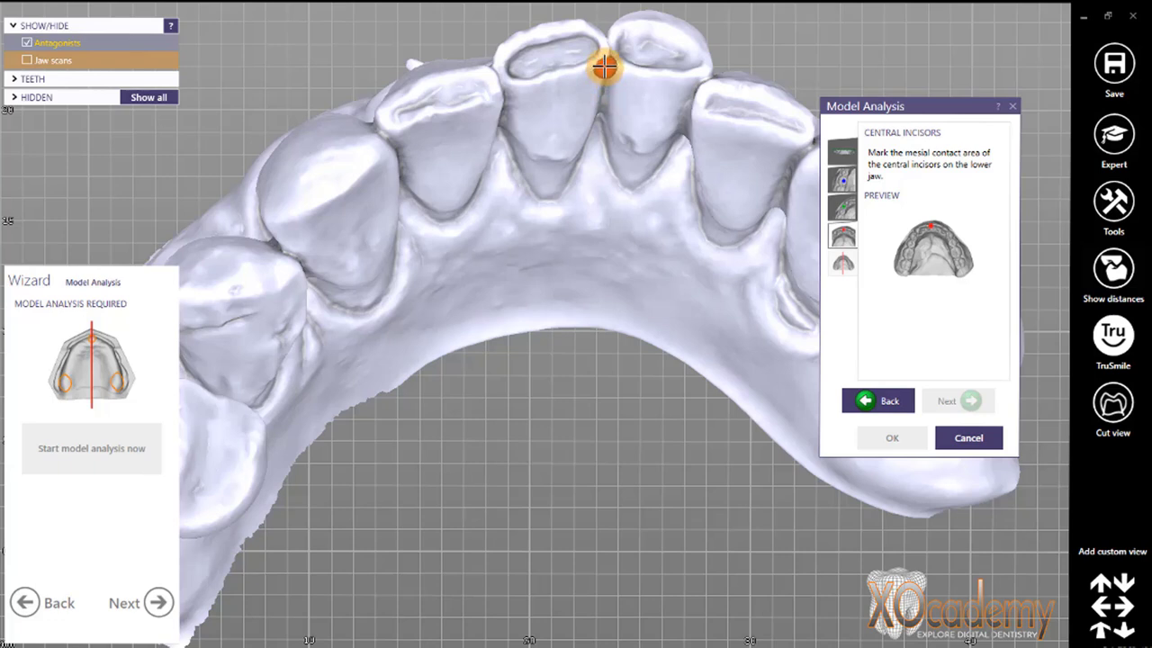
left_click(604, 66)
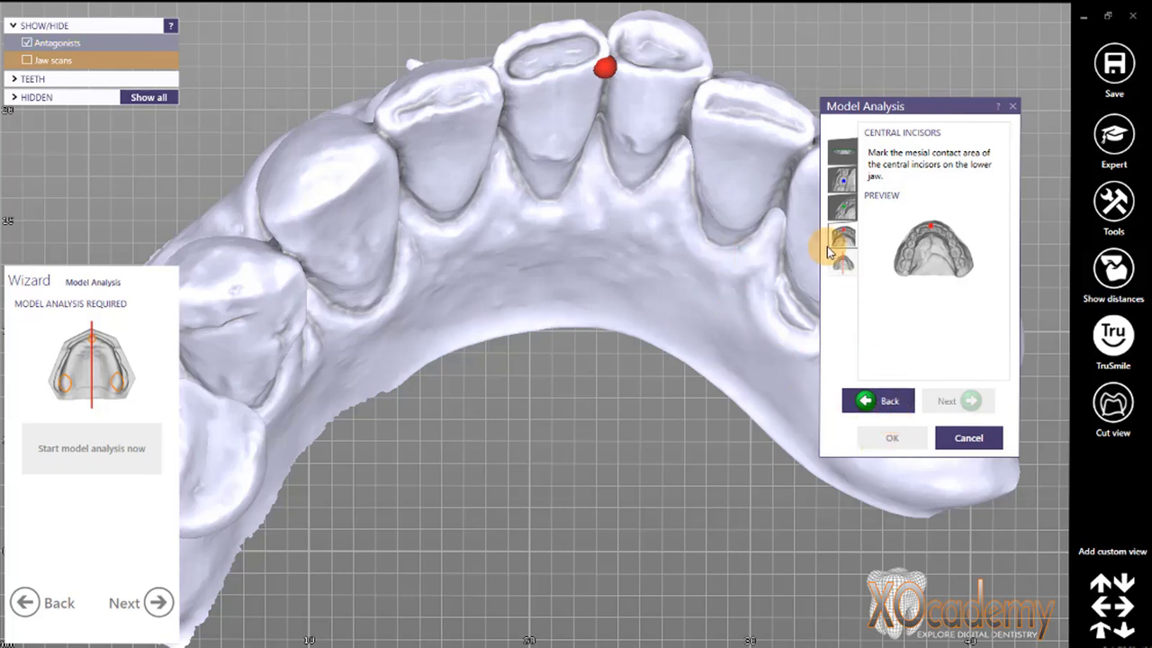
Return to the molar points, place them at both rear ends of the lower jaw scan, and continue to the raphe-median plane
left_click(850, 182)
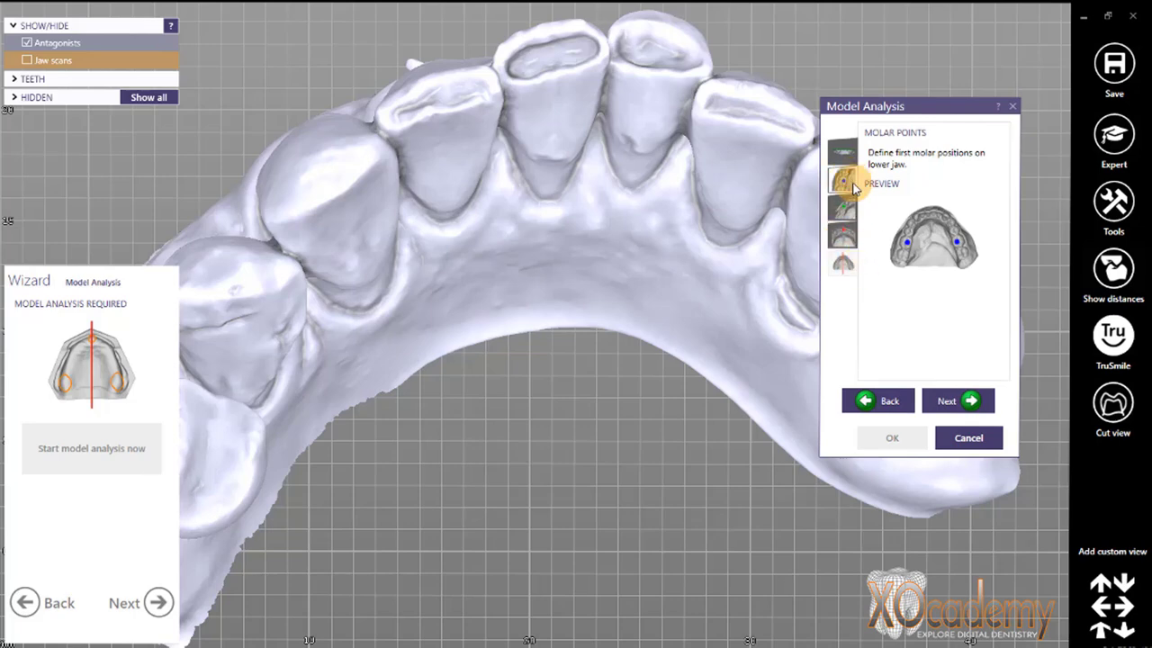
scroll(612, 315, "down", 5)
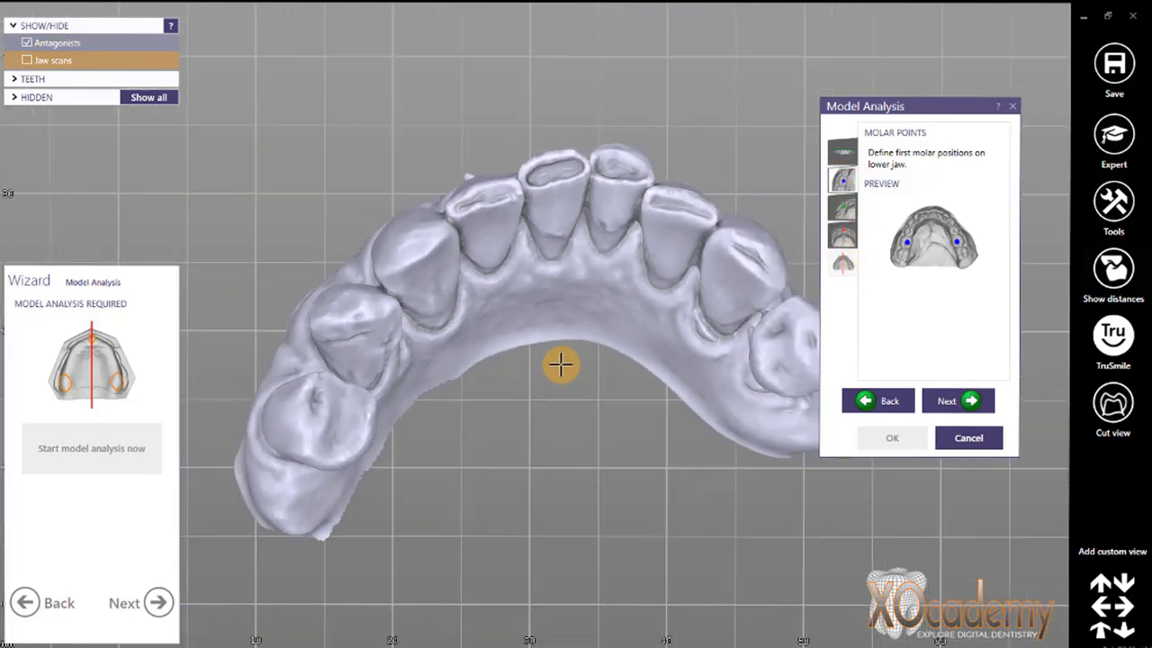
middle_click(706, 381)
right_click_drag(502, 360, 497, 361)
middle_click(314, 311)
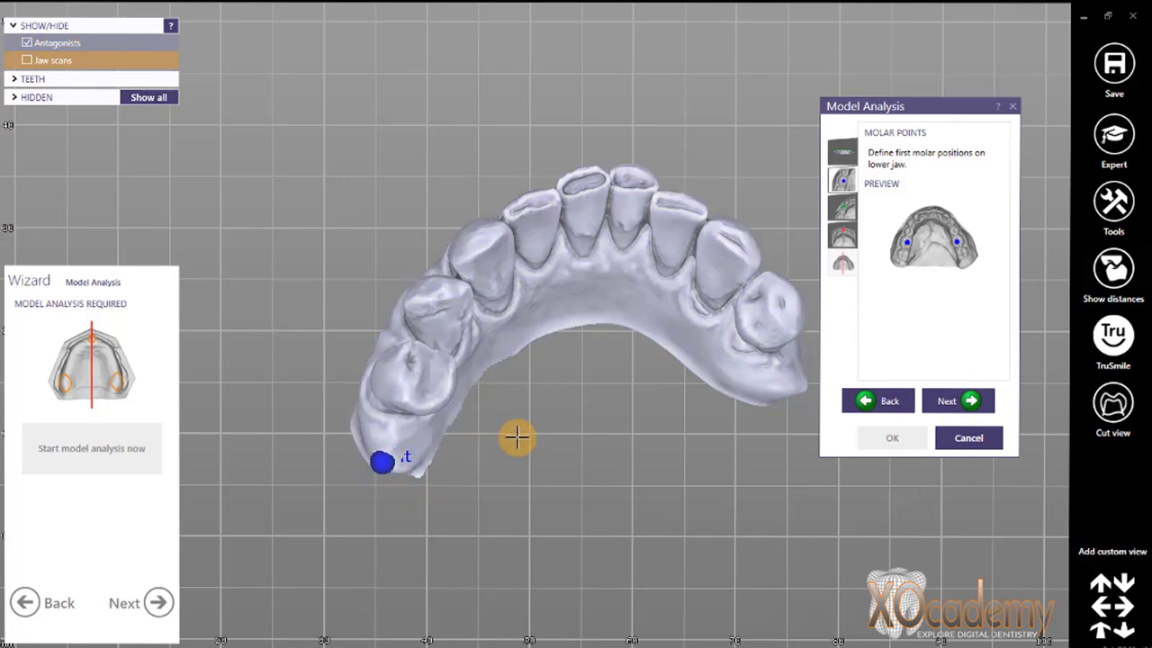
left_click(792, 386)
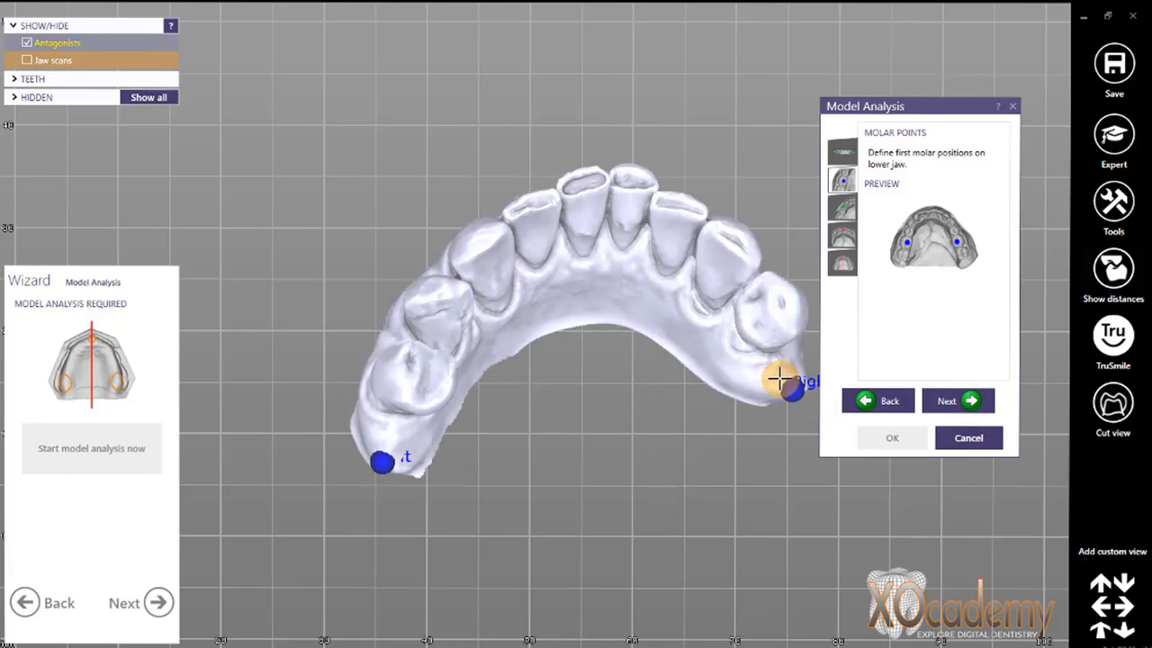
left_click(944, 401)
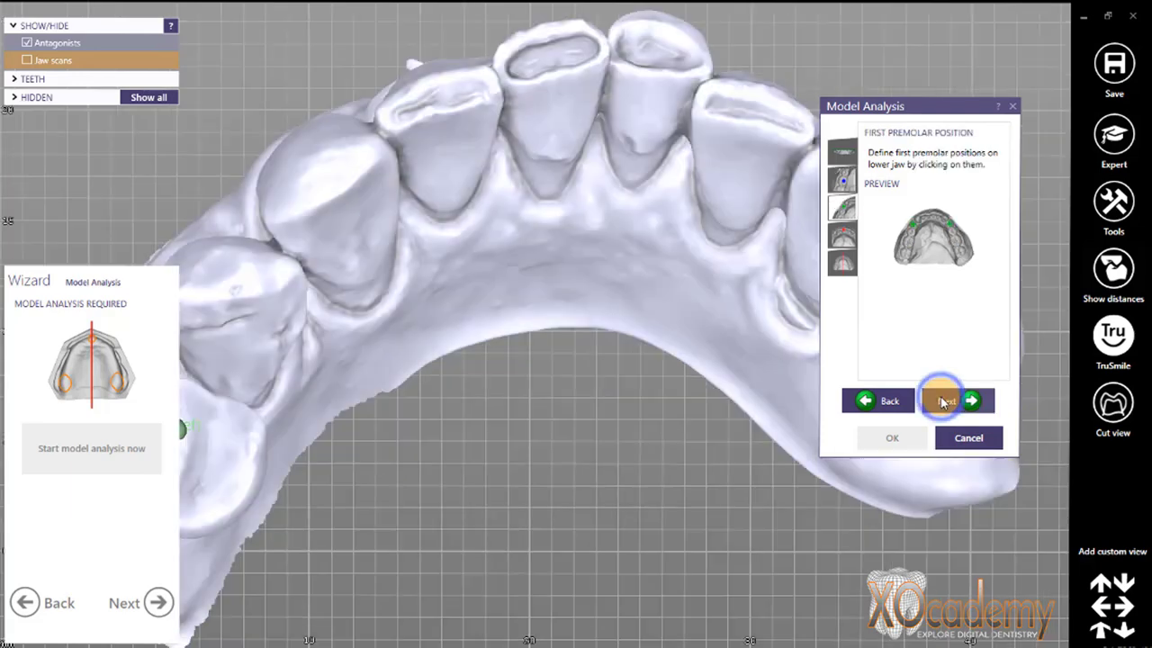
left_click(941, 400)
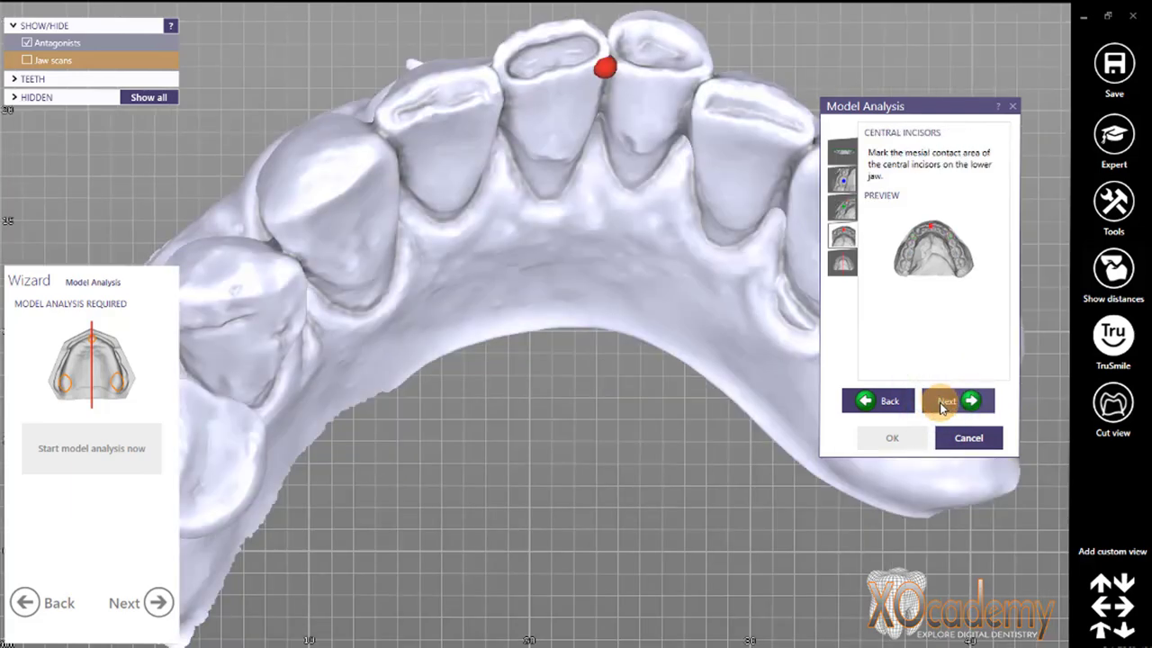
left_click(941, 403)
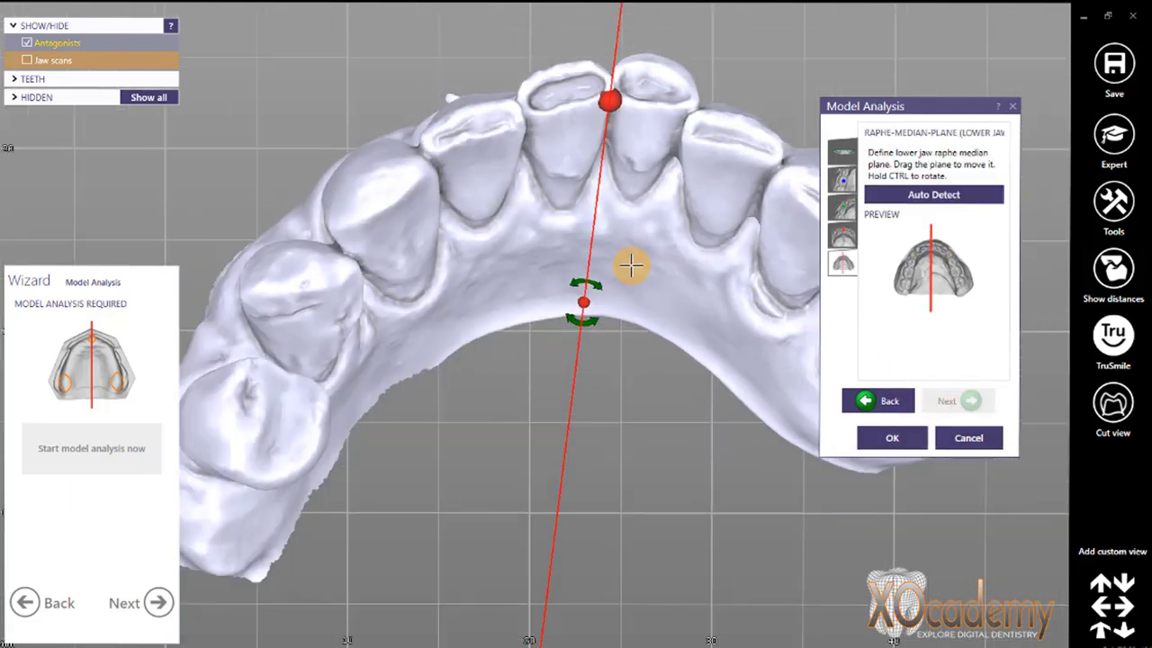
Show the upper jaw scan and examine from several sides how the raphe-median plane runs through both jaws
scroll(627, 270, "down", 5)
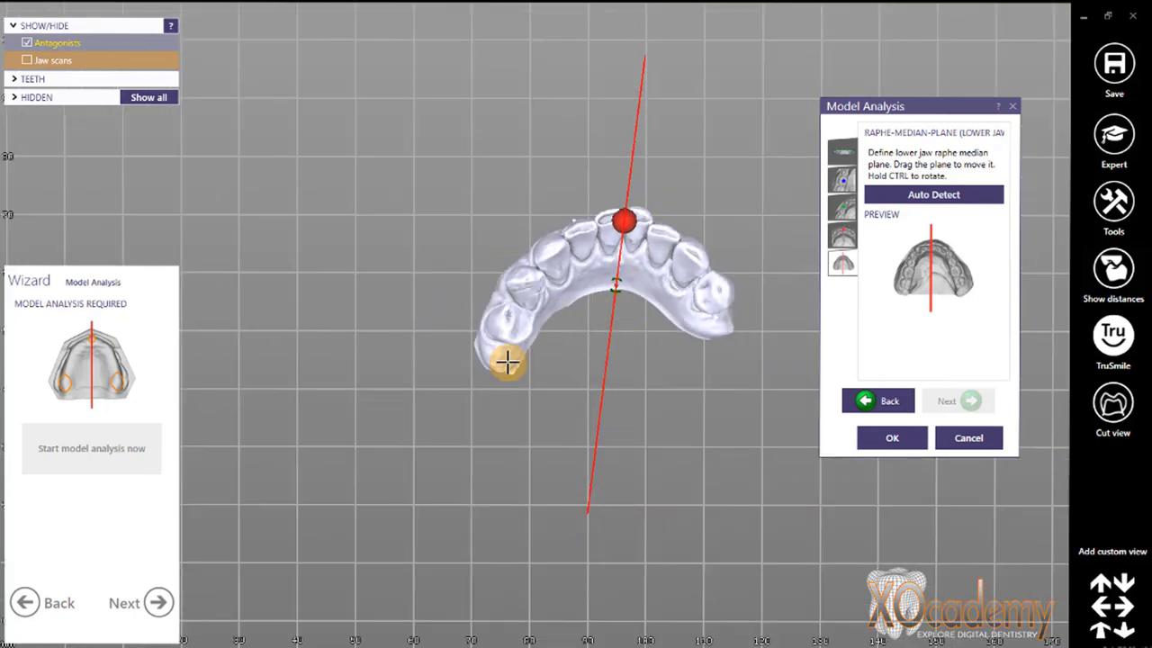
right_click_drag(507, 361, 509, 391)
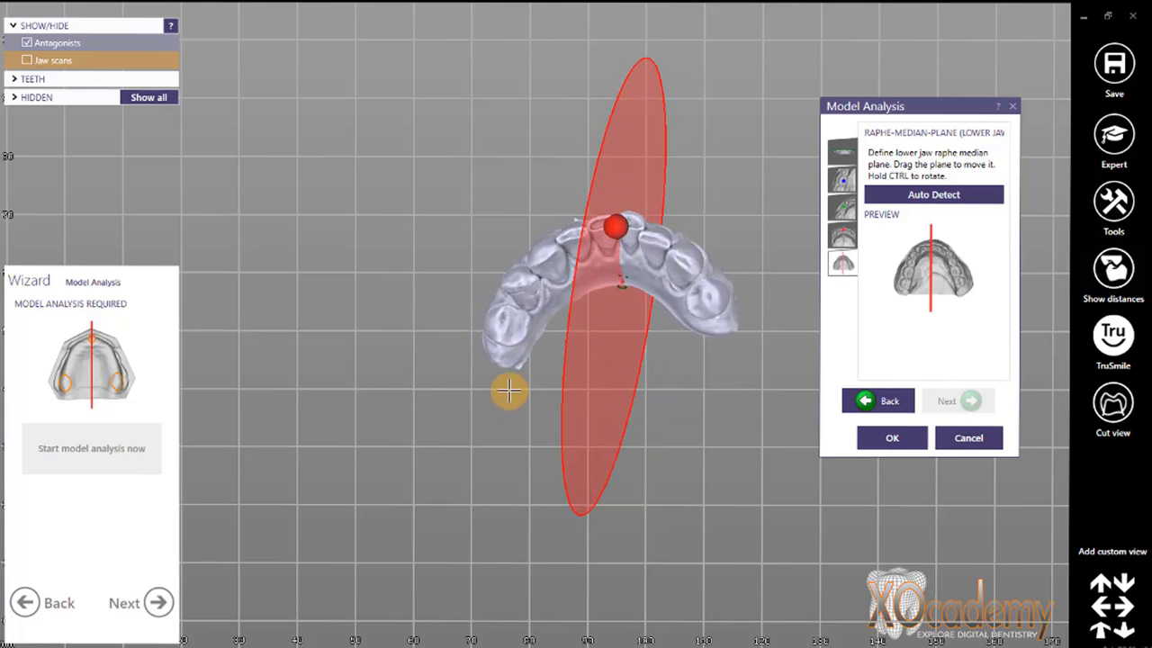
left_click(27, 60)
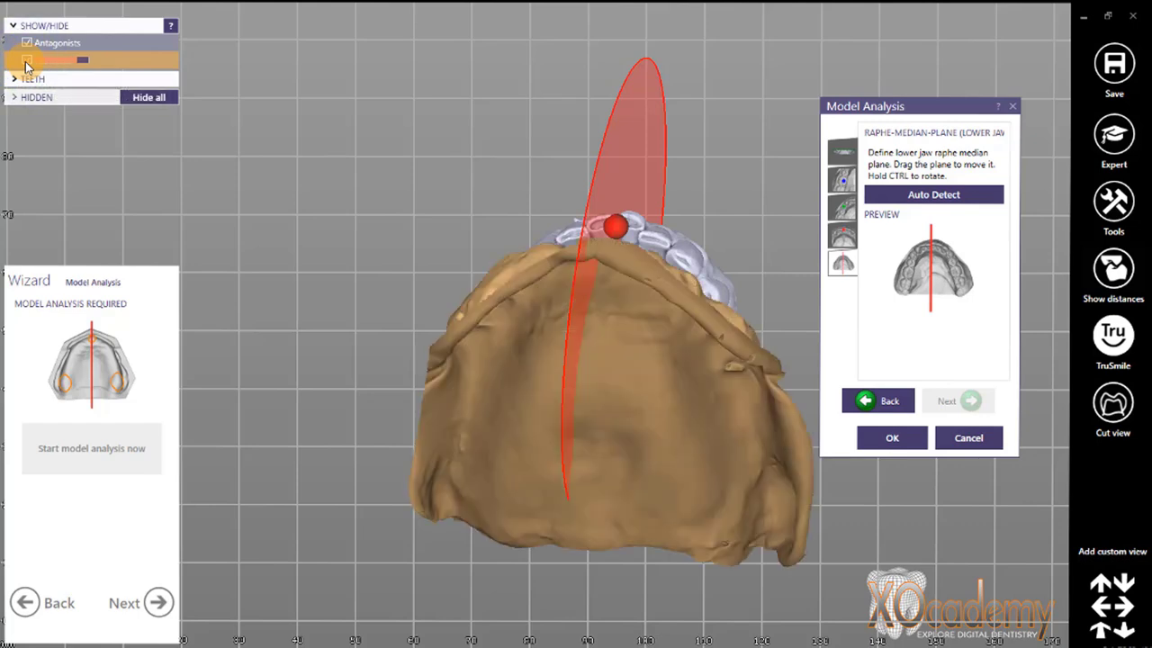
right_click_drag(381, 195, 382, 203)
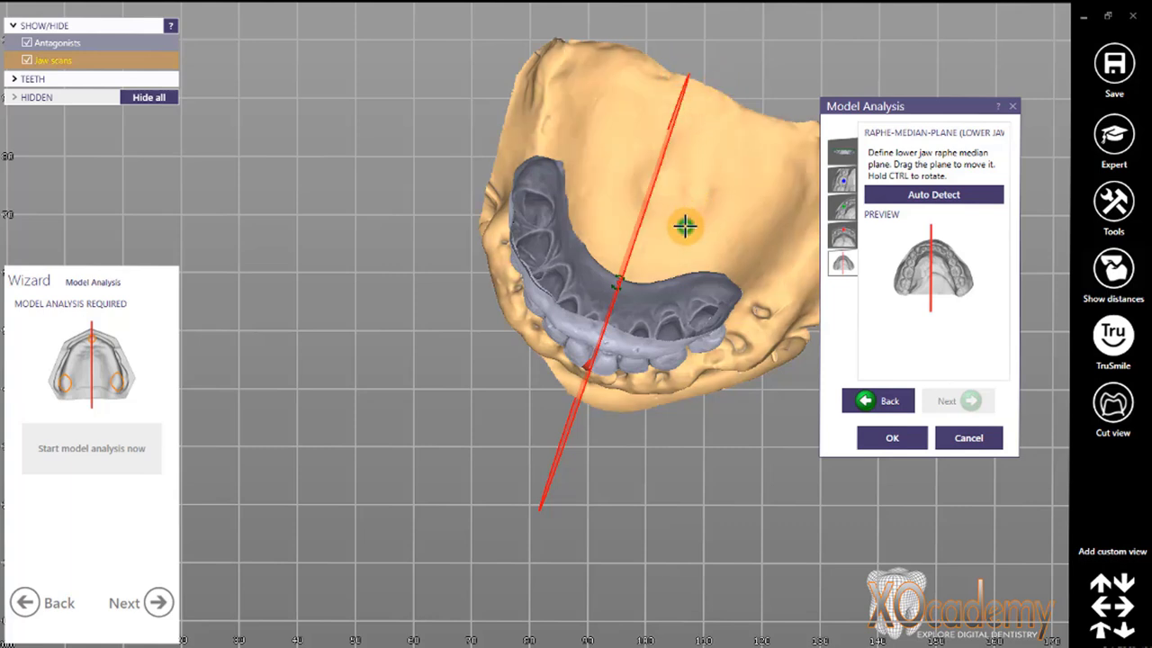
right_click_drag(685, 225, 682, 222)
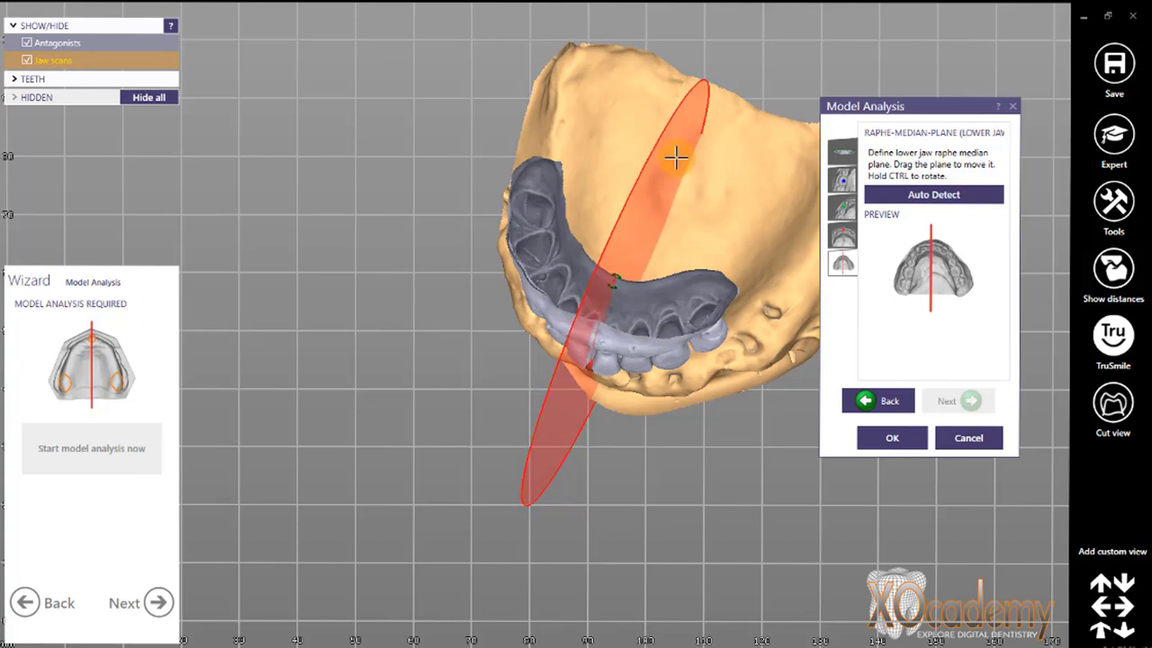
right_click_drag(730, 241, 731, 241)
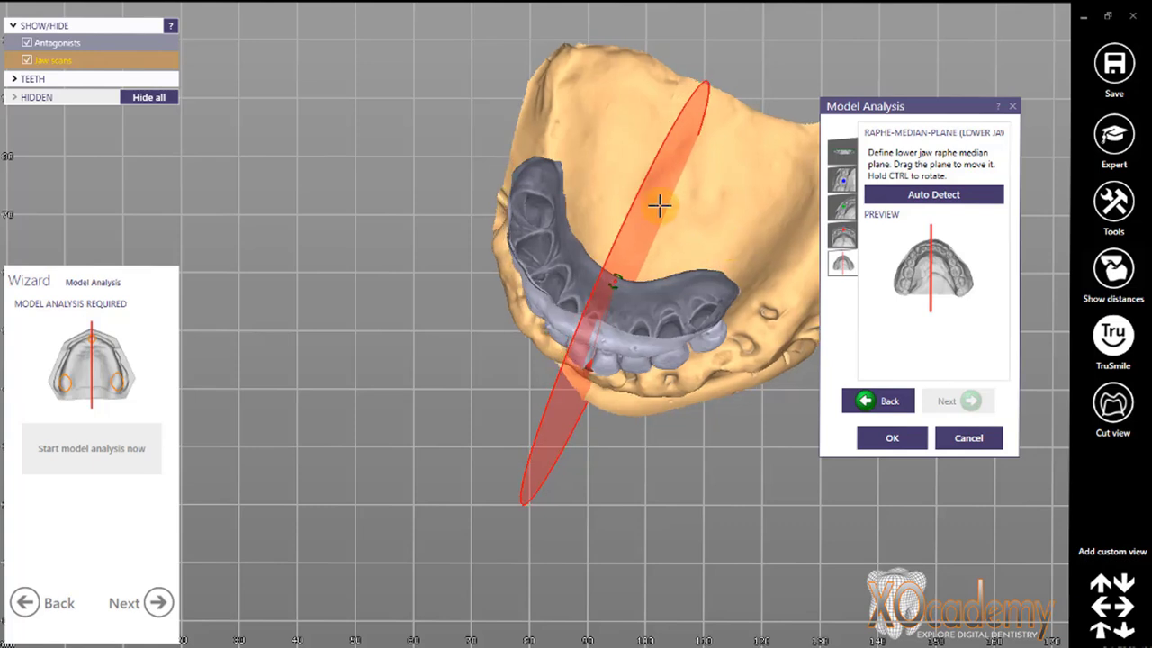
left_click_drag(660, 206, 601, 299)
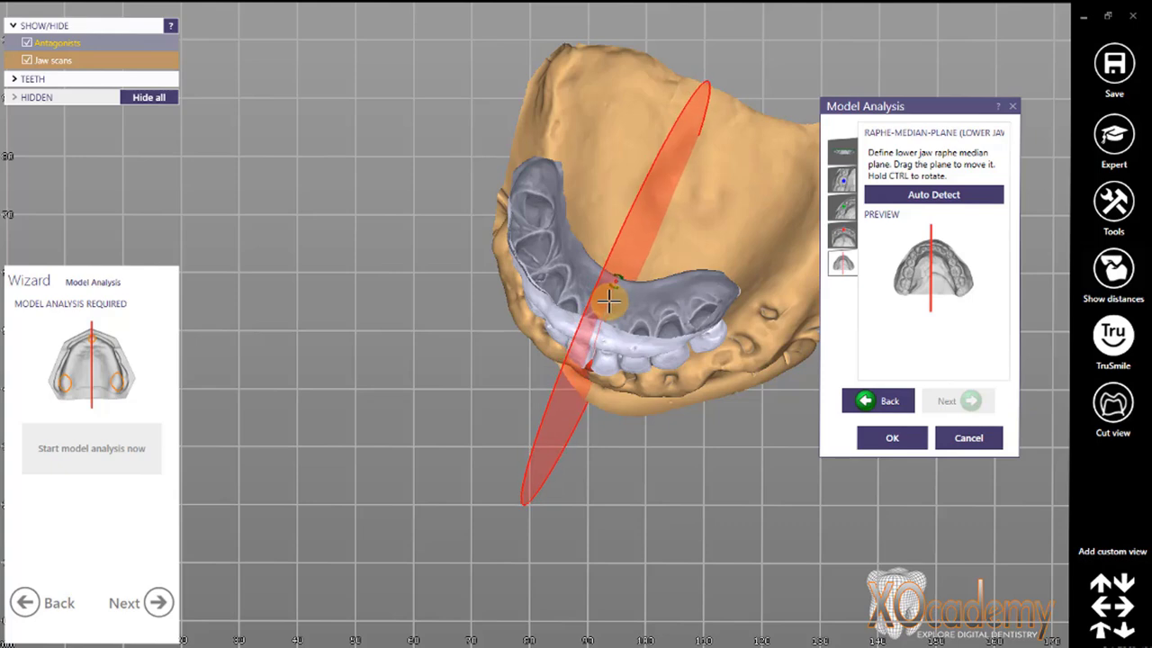
scroll(612, 306, "up", 6)
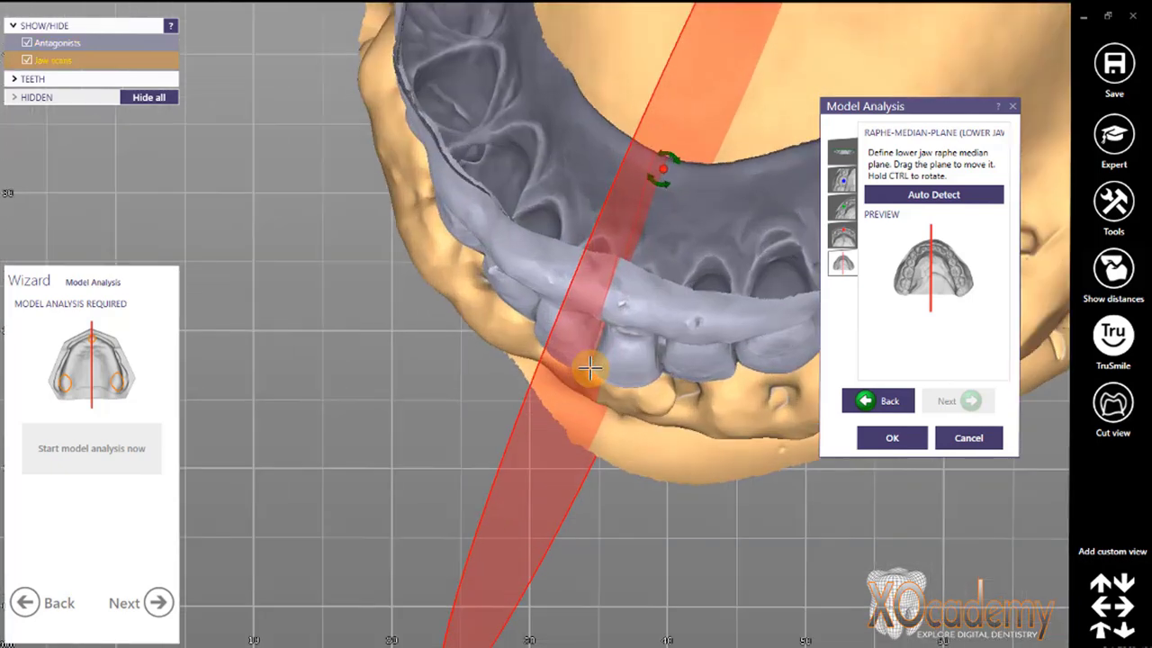
scroll(599, 329, "down", 8)
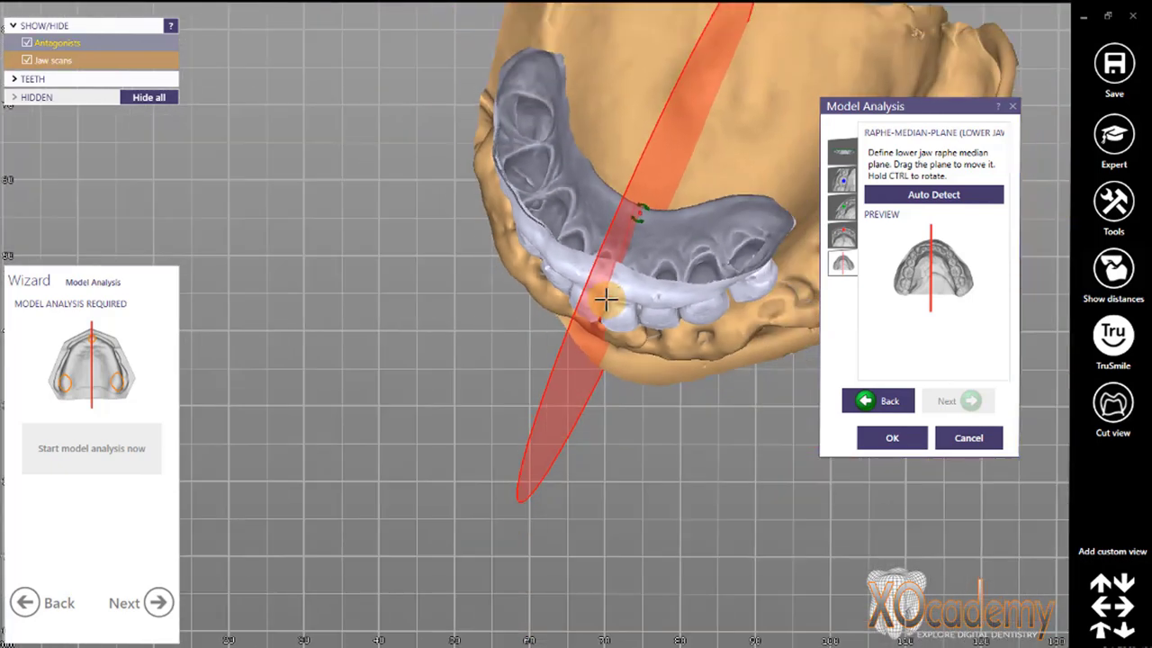
mouse_move(531, 239)
right_mouse_down()
mouse_move(537, 225)
mouse_move(530, 237)
right_mouse_up()
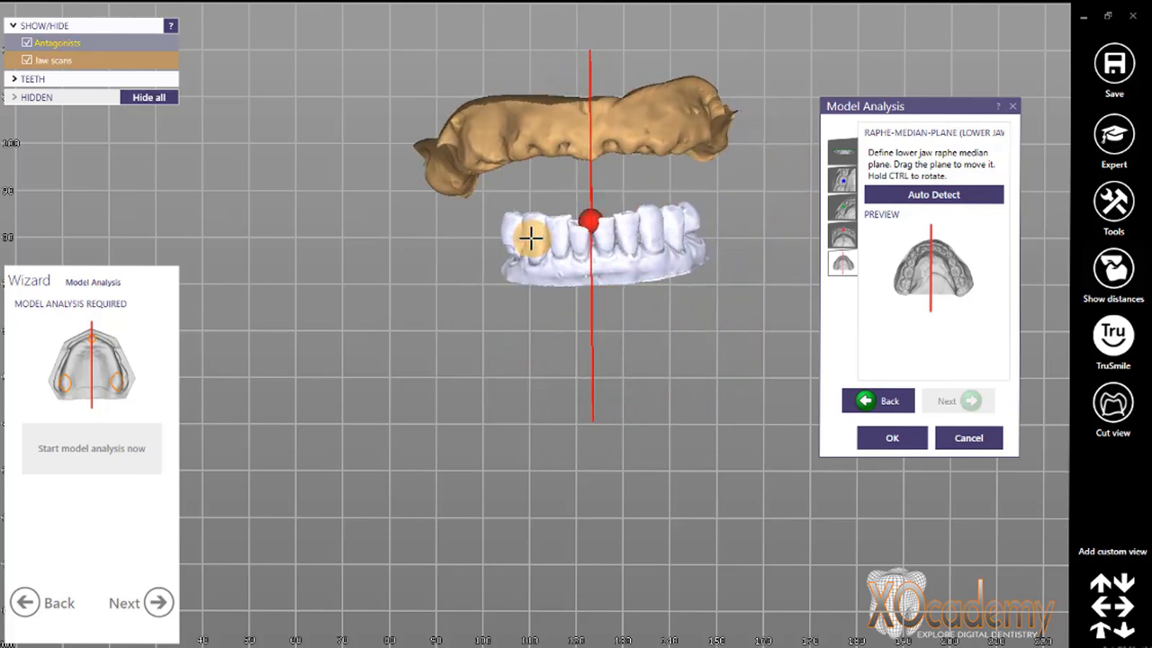
Accept the model analysis and proceed to denture tooth placement, viewing the proposed upper teeth from the side
left_click(891, 438)
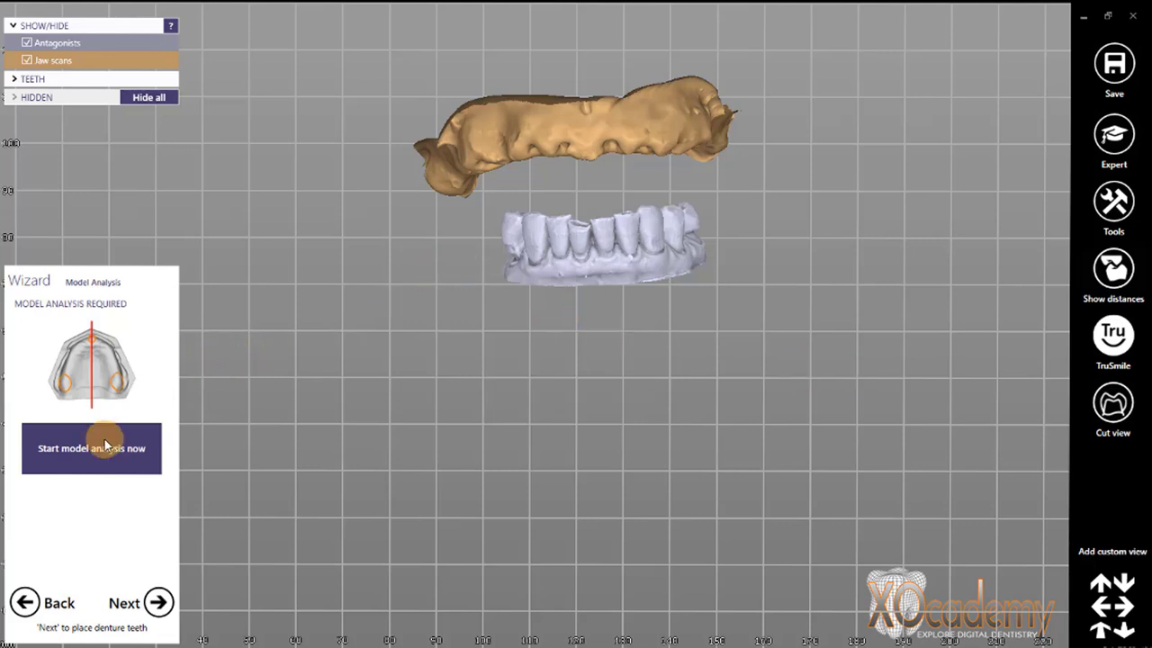
left_click(158, 603)
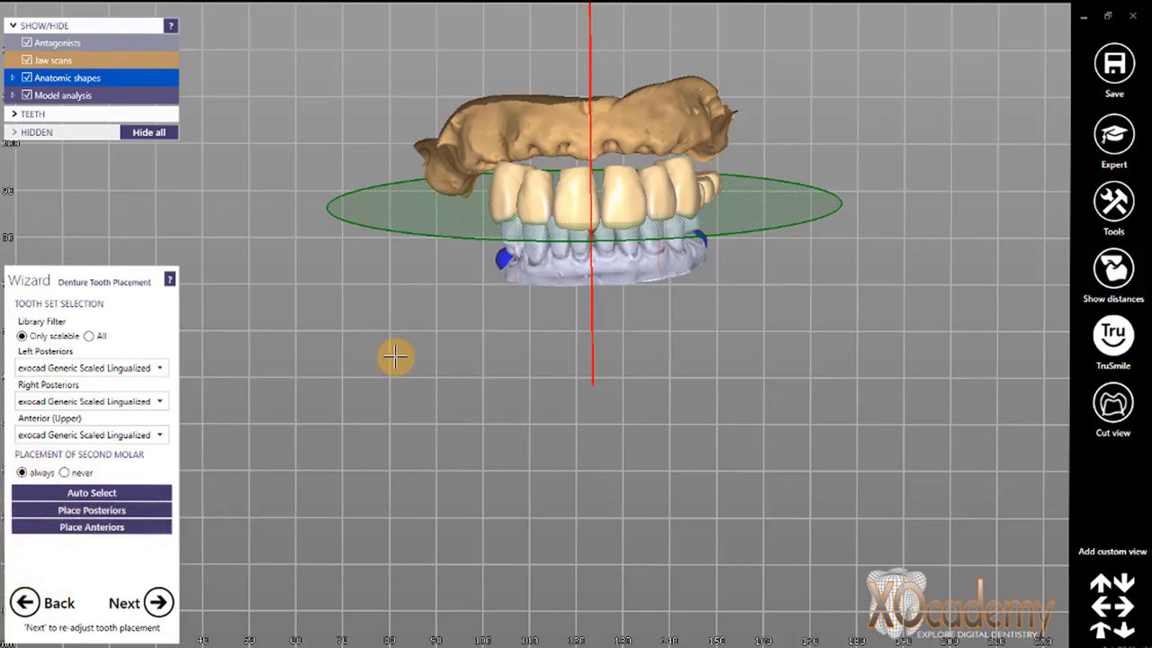
right_click_drag(396, 357, 402, 359)
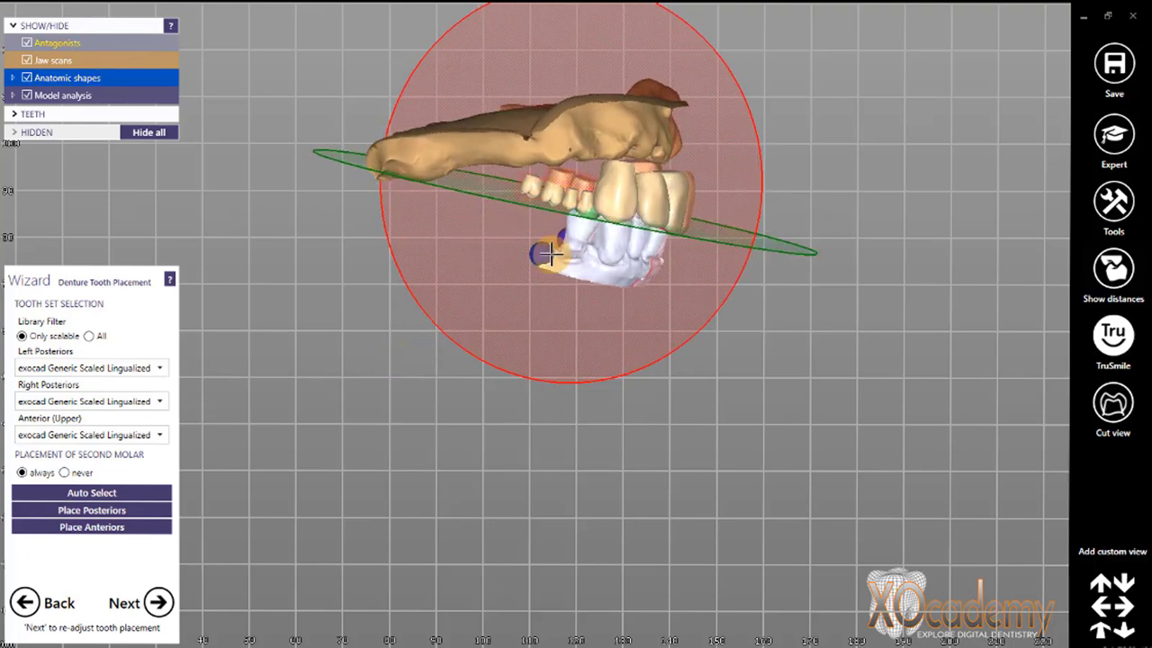
Browse the scalable tooth libraries and choose the exocad Generic XXL Lingualized set for the left and right posteriors
scroll(551, 260, "up", 5)
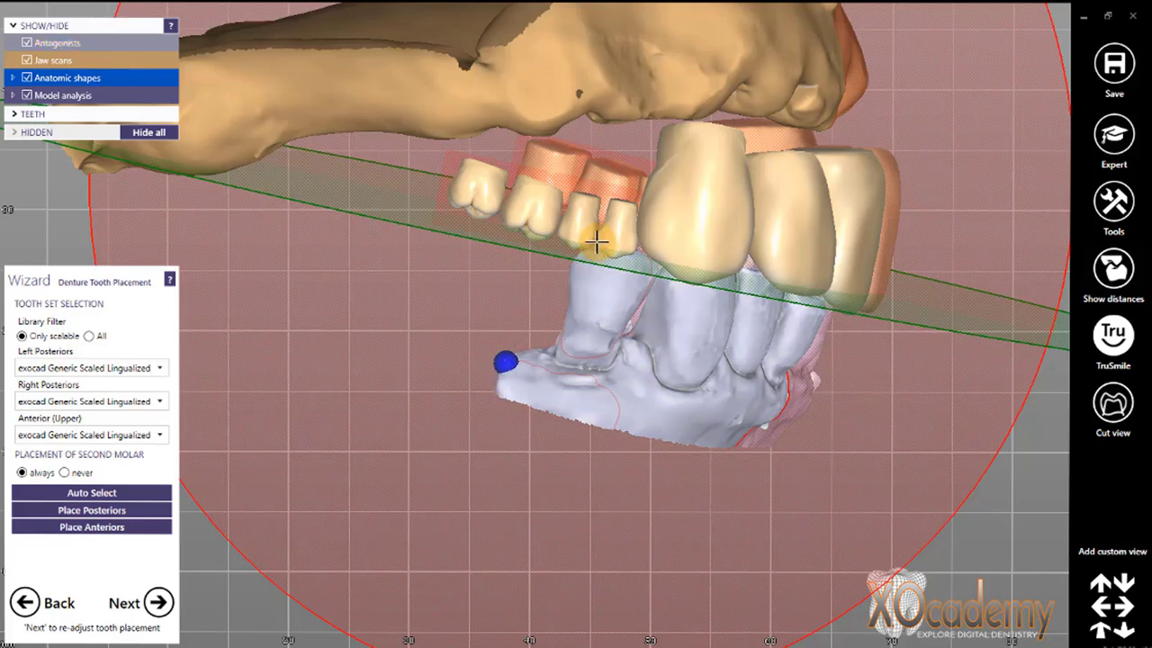
mouse_move(720, 304)
right_mouse_down()
mouse_move(710, 311)
mouse_move(722, 306)
right_mouse_up()
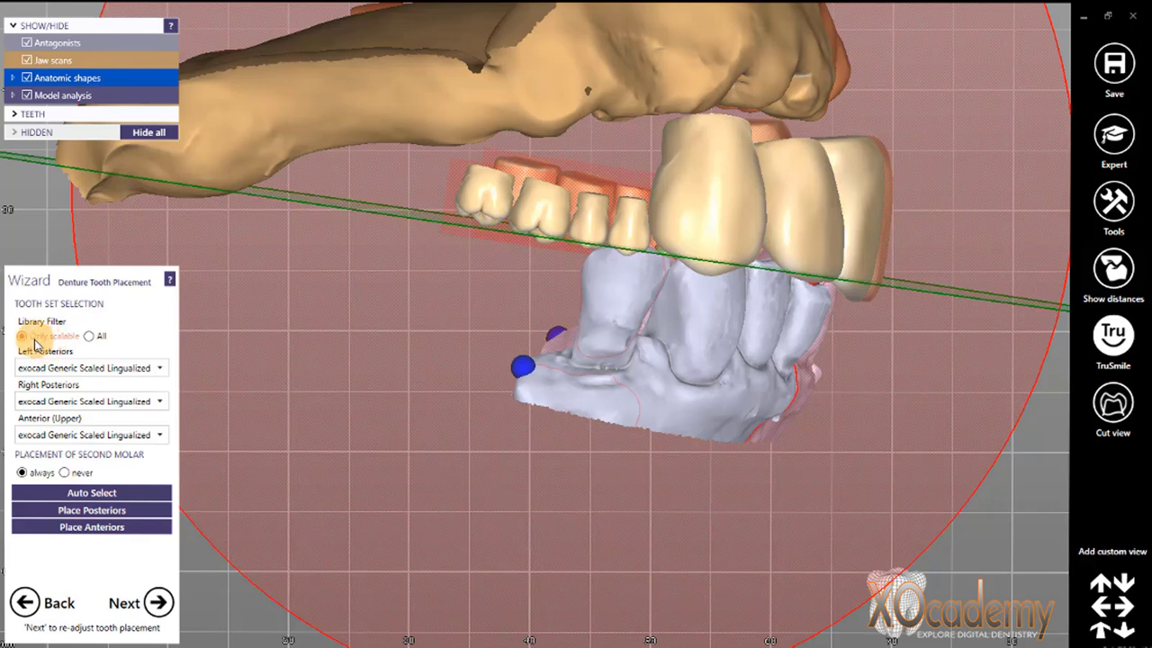
left_click(161, 368)
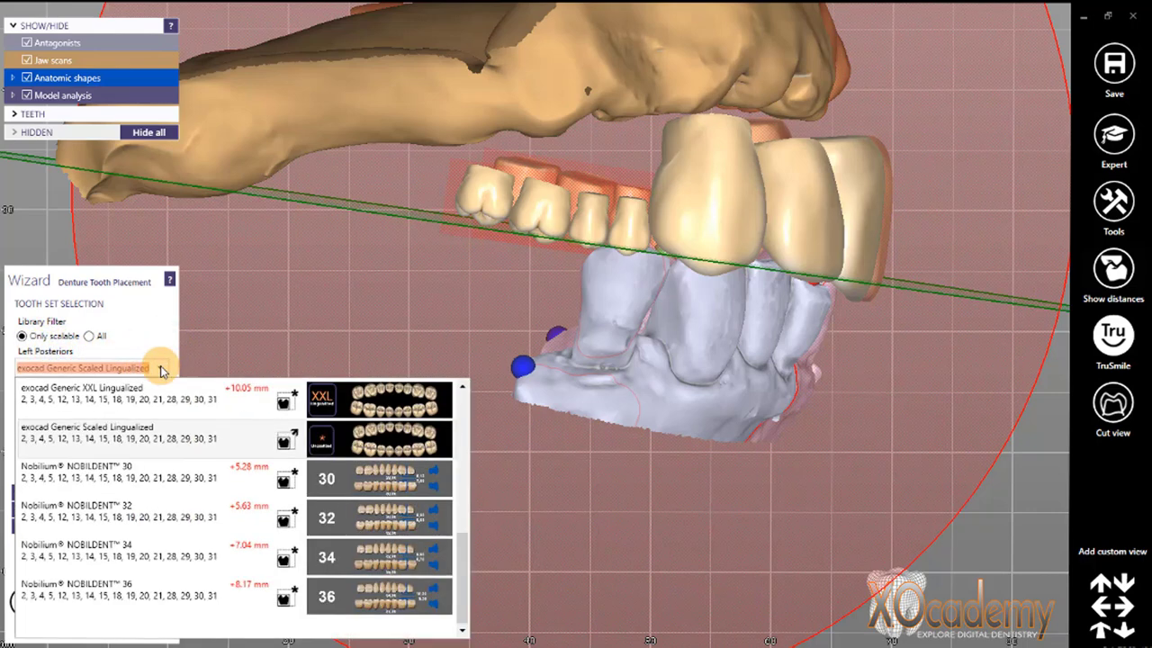
left_click(157, 404)
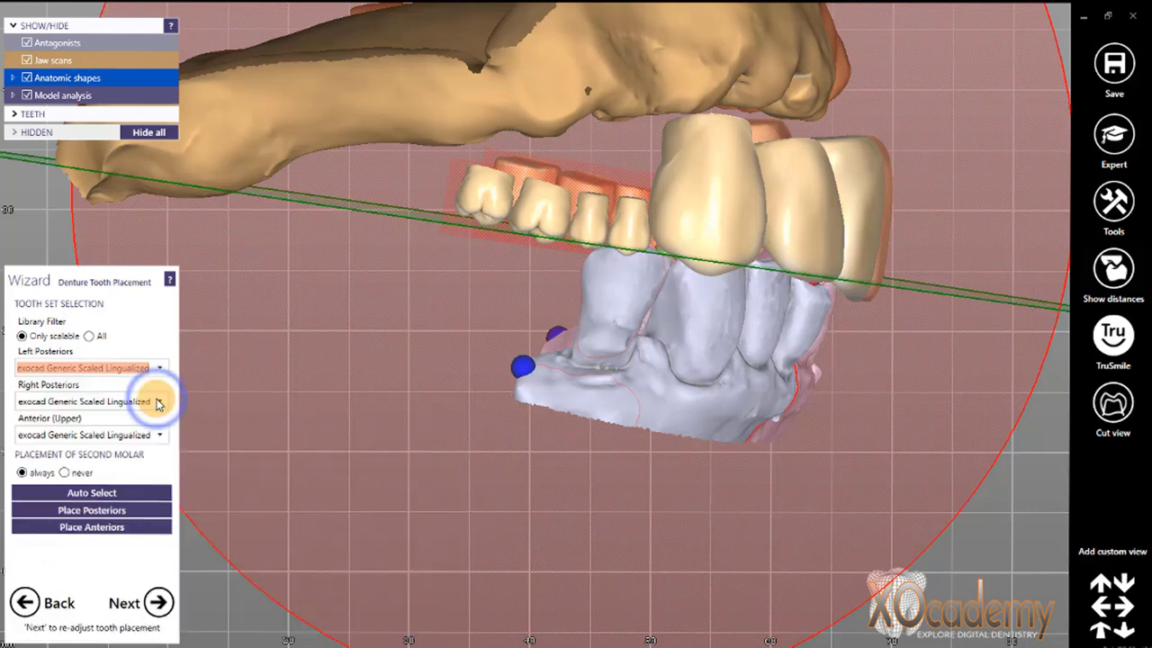
left_click(159, 375)
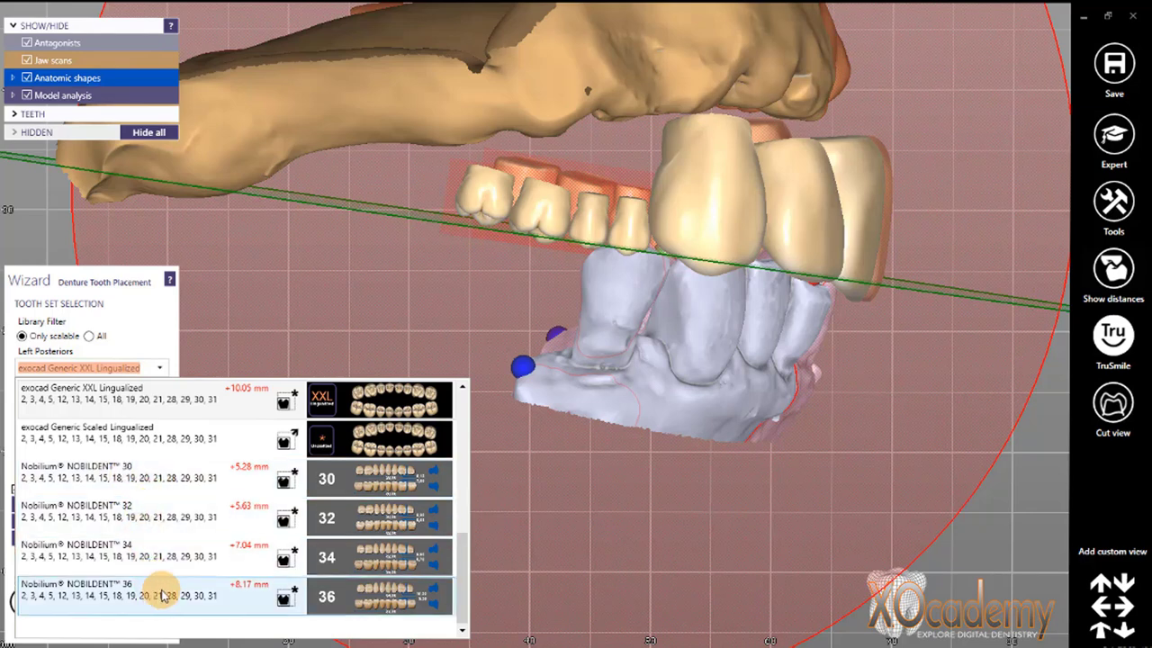
scroll(162, 596, "up", 6)
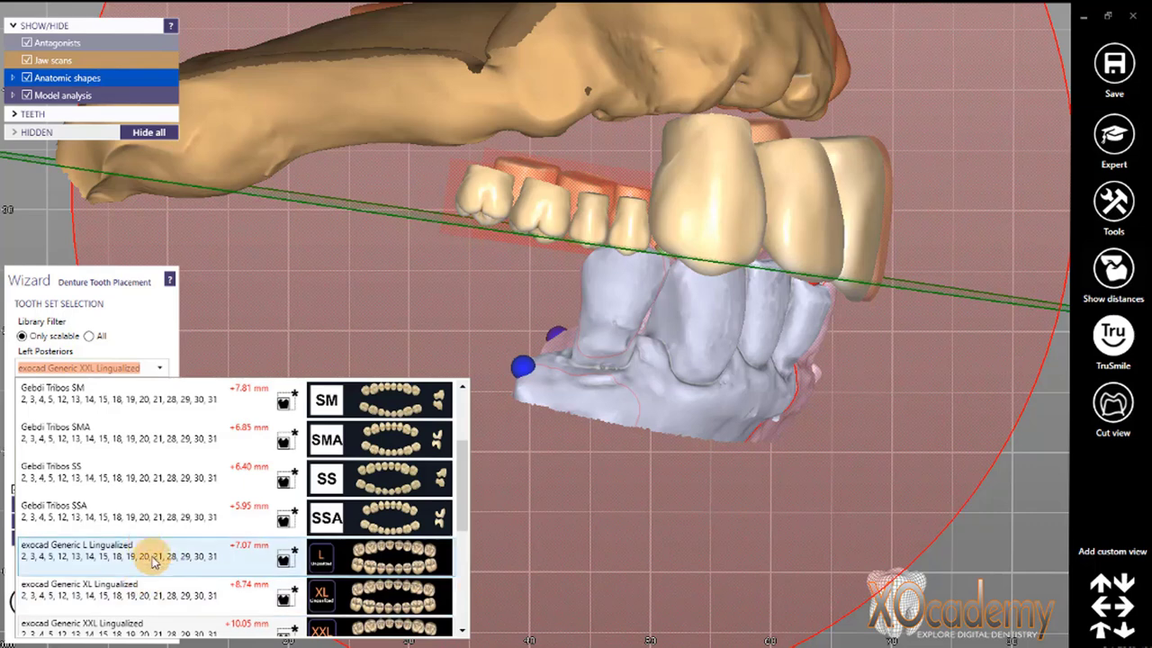
scroll(132, 519, "up", 1)
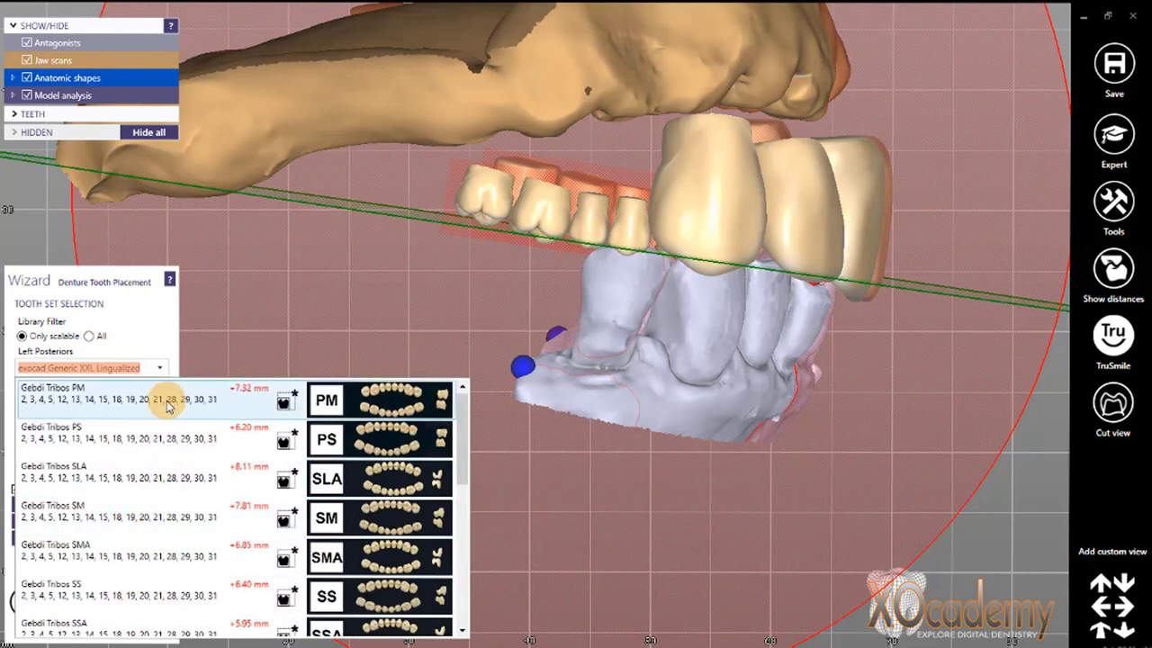
scroll(194, 486, "down", 3)
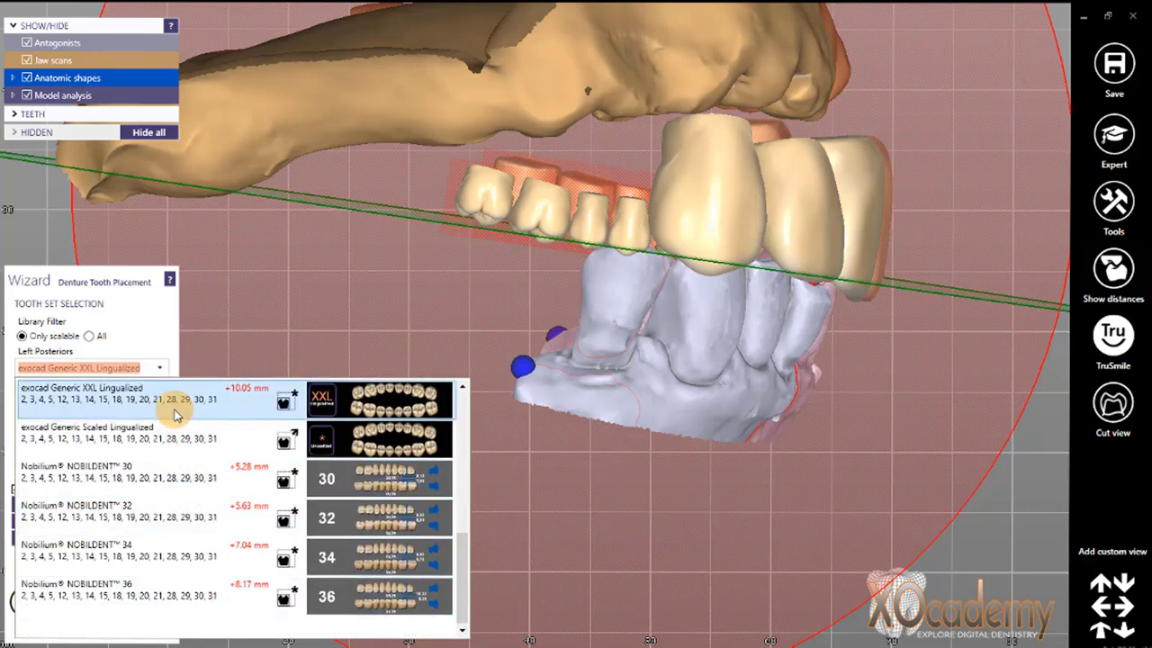
left_click(162, 345)
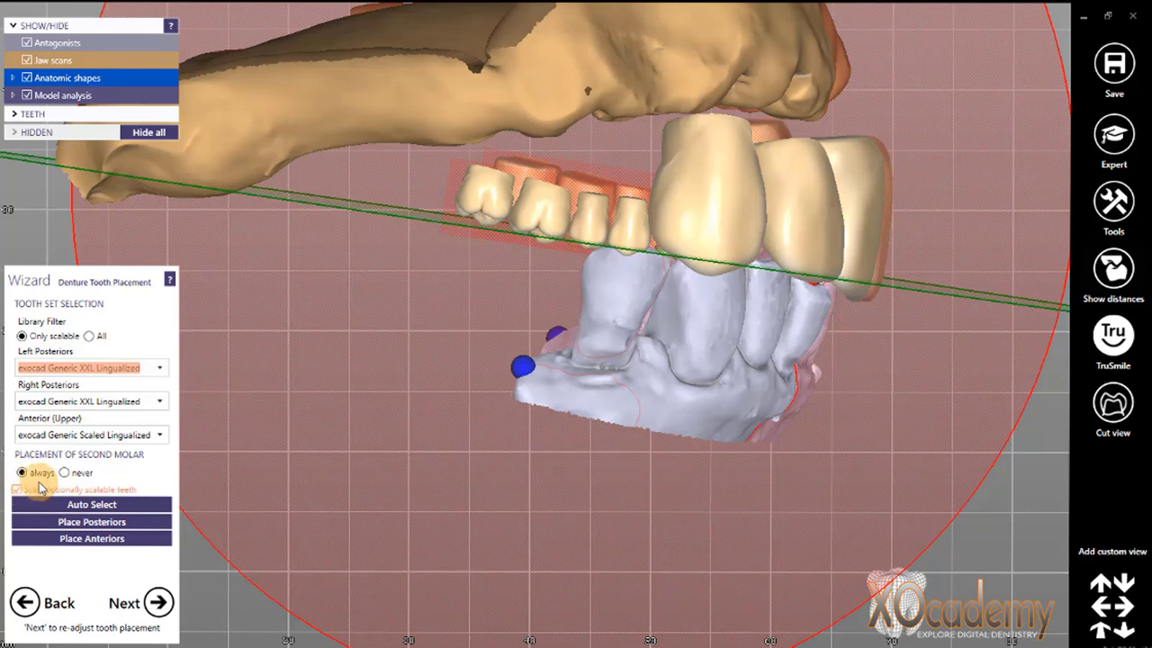
Set second molar placement to never and place the posterior and anterior teeth on the upper arch
left_click(65, 475)
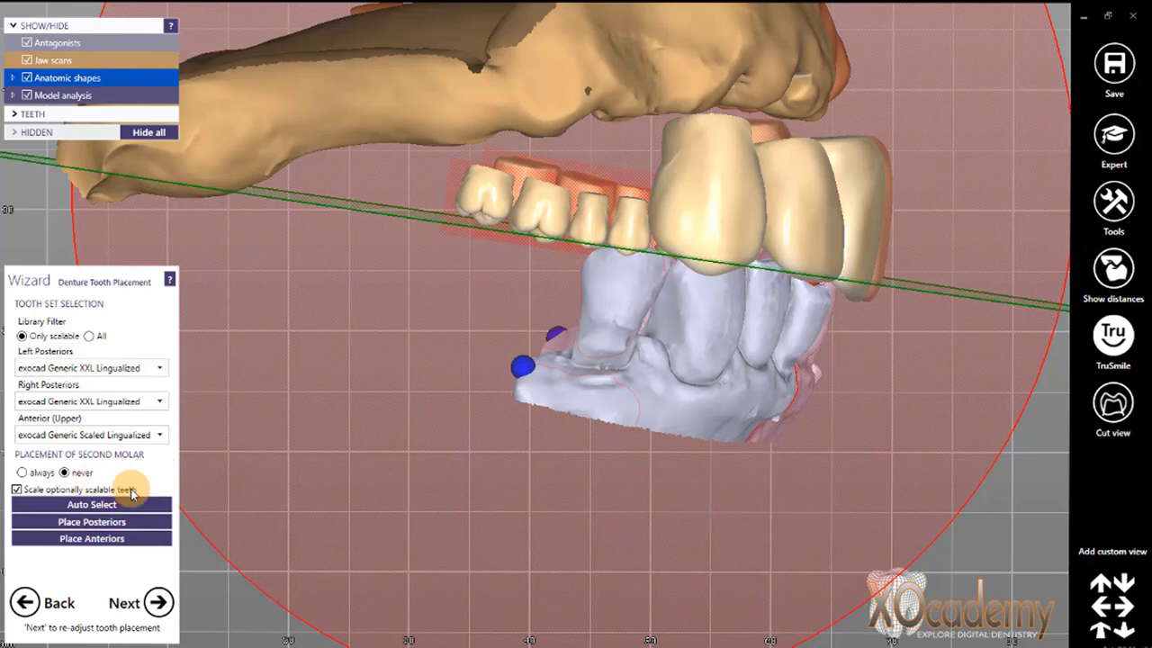
left_click(121, 525)
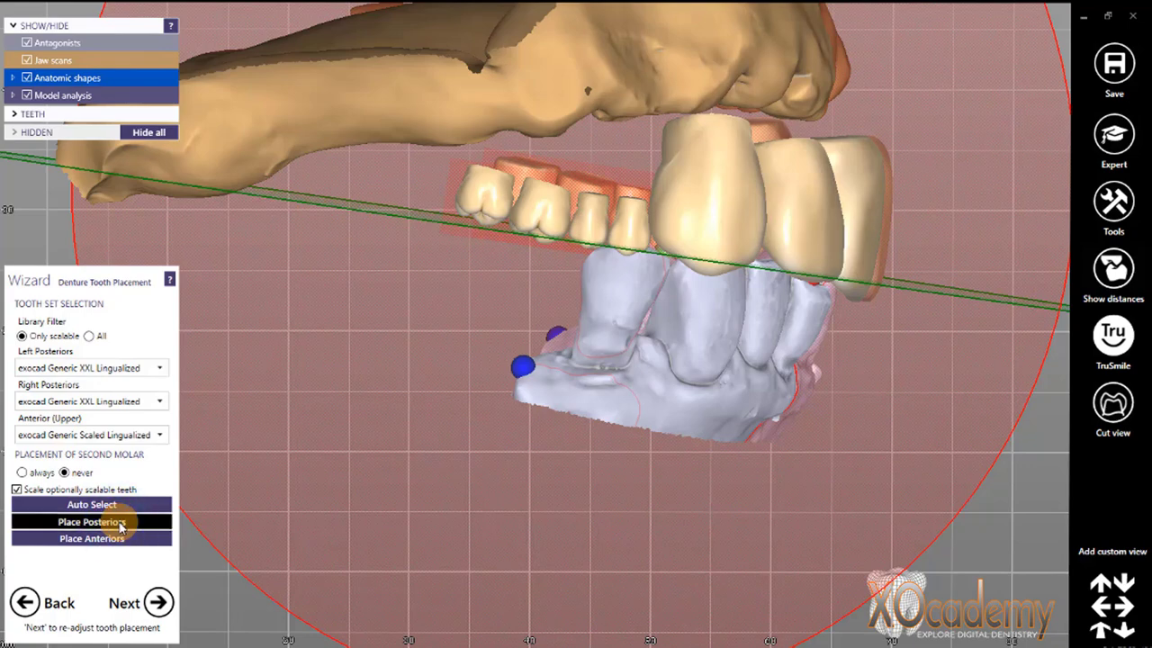
left_click(113, 543)
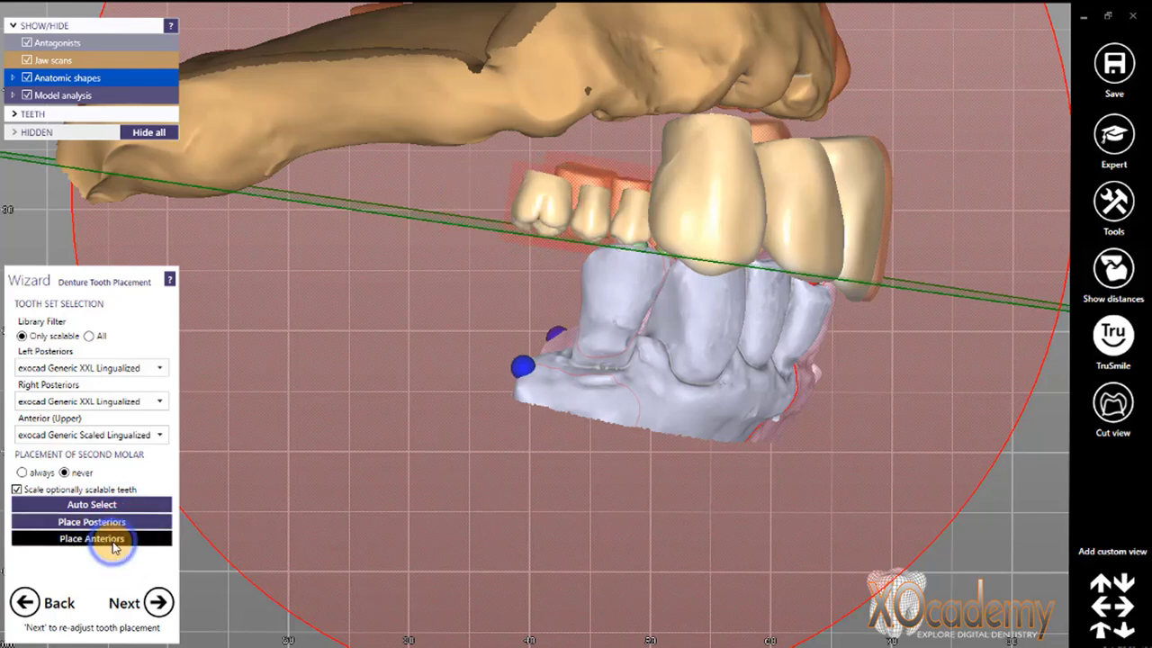
mouse_move(635, 424)
right_mouse_down()
mouse_move(624, 419)
mouse_move(624, 489)
mouse_move(625, 423)
right_mouse_up()
right_click_drag(734, 292, 736, 290)
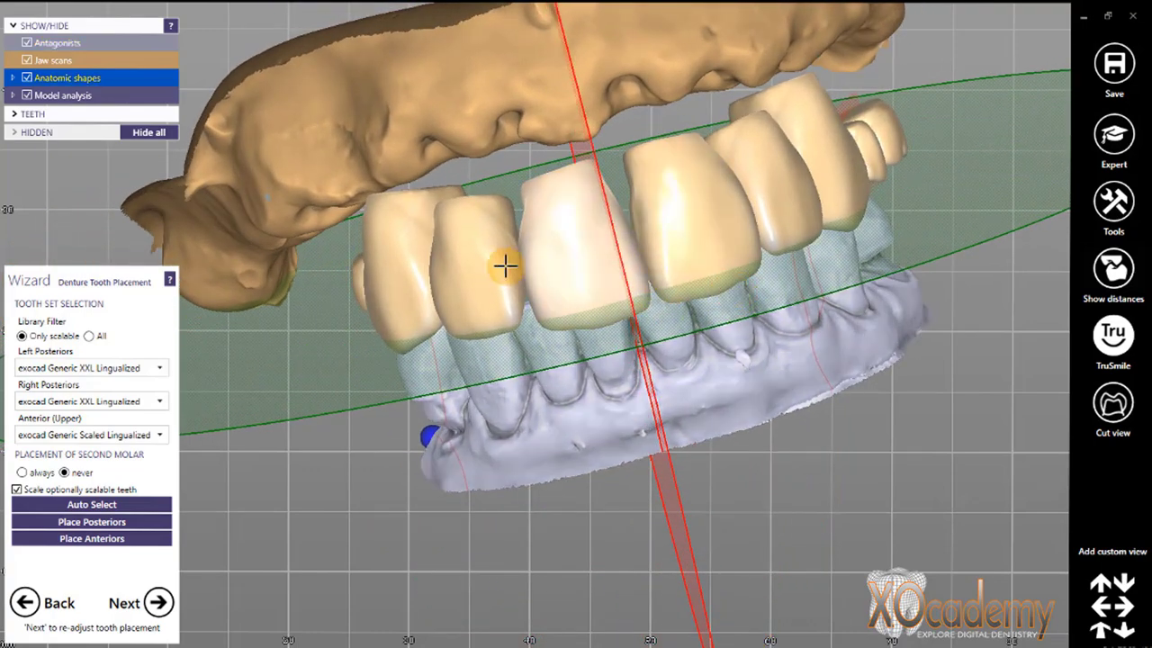
Accept the denture tooth setup, proceed to chain-mode tooth placement and lock the chain control points of both upper canines
left_click(159, 604)
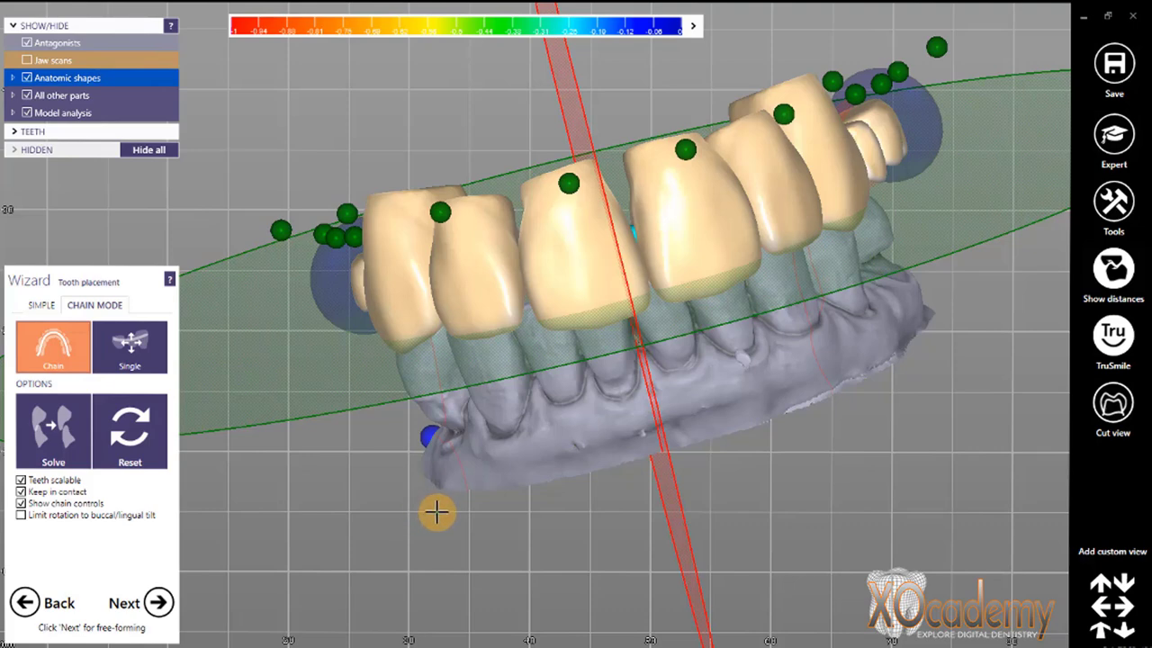
right_click_drag(436, 512, 455, 507)
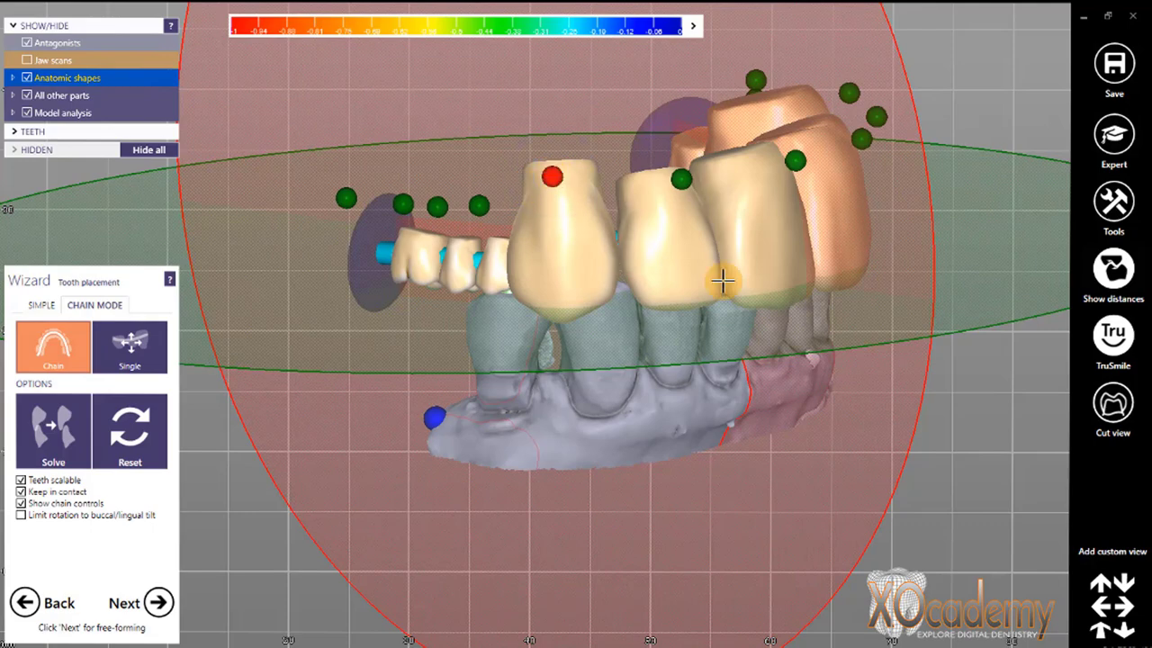
right_click_drag(975, 230, 970, 233)
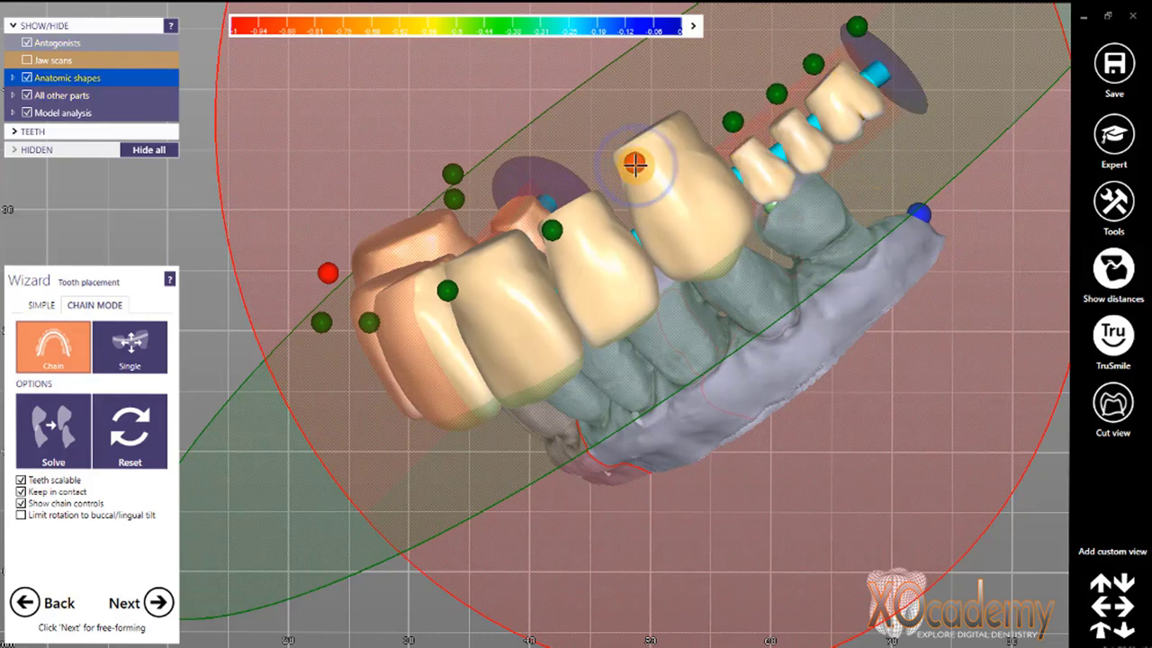
Pull the rear ends of the tooth chain backward on both sides to enlarge the upper premolars and molars
scroll(644, 241, "down", 4)
right_click_drag(529, 354, 578, 336)
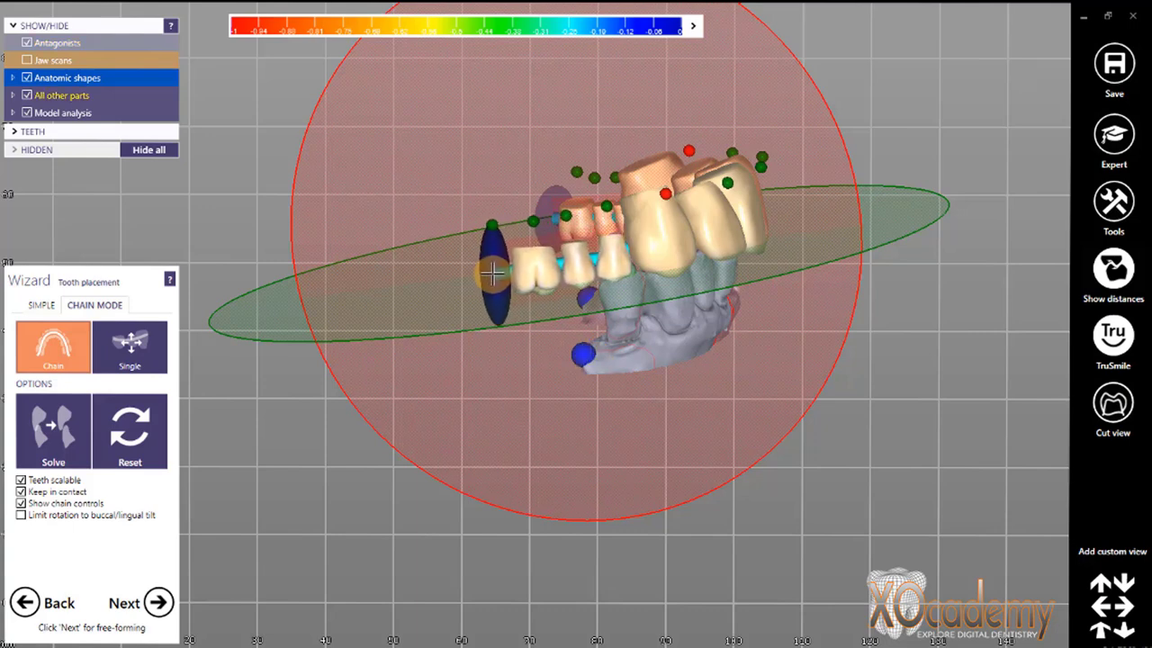
left_click_drag(467, 278, 407, 285)
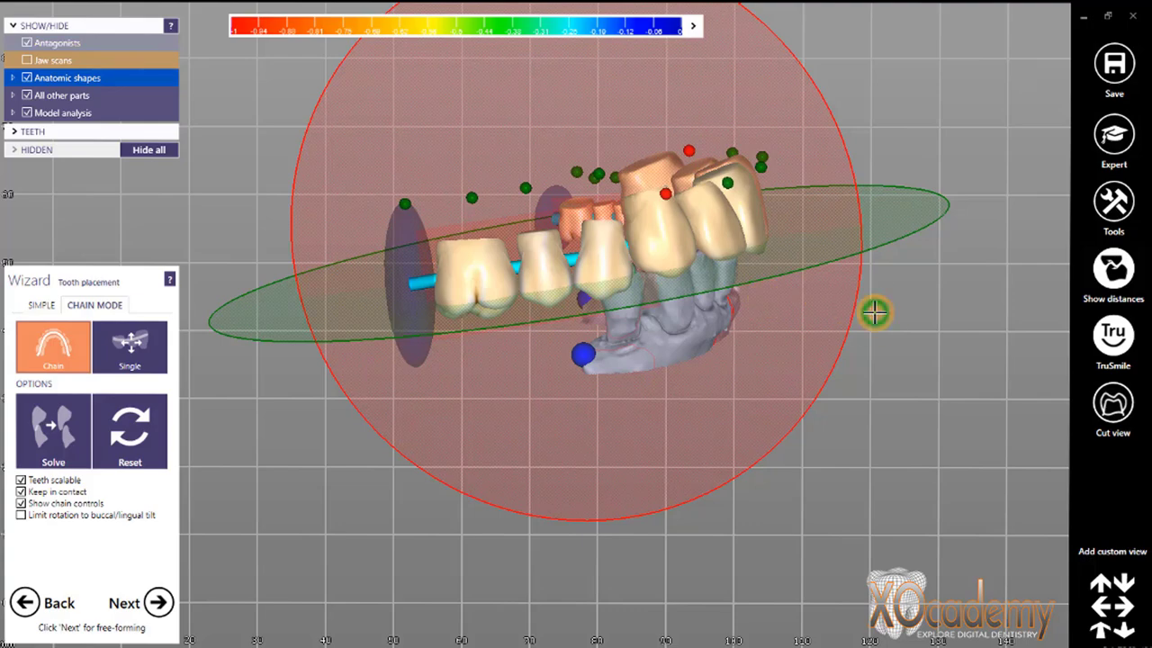
mouse_move(875, 313)
right_mouse_down()
mouse_move(857, 319)
mouse_move(869, 312)
right_mouse_up()
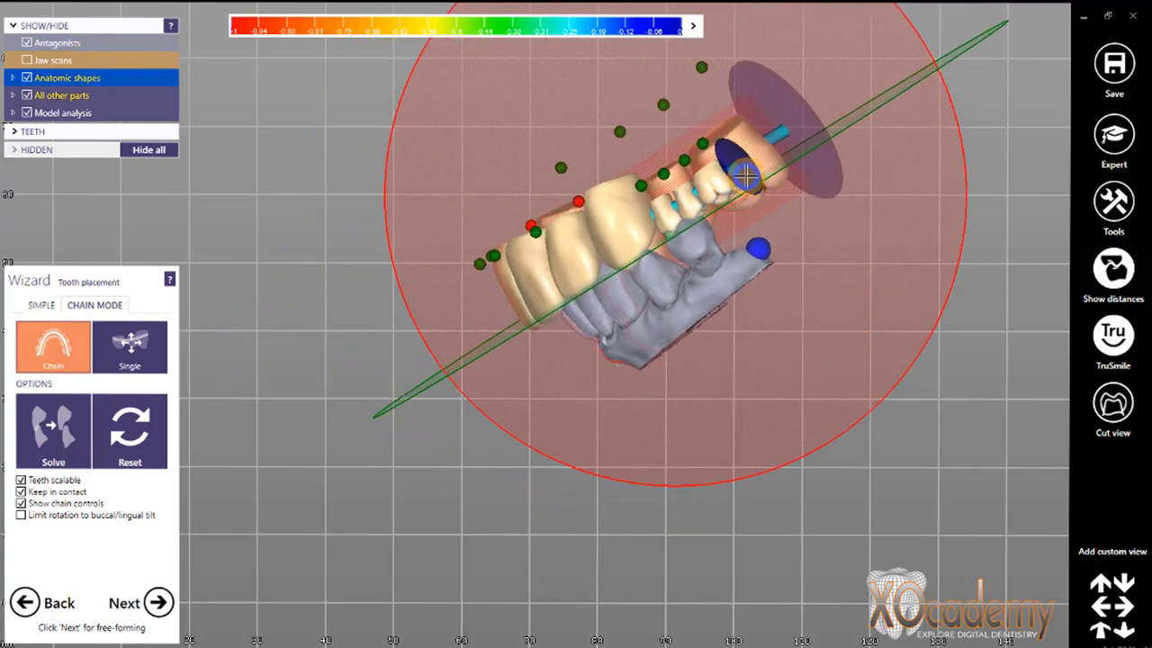
left_click_drag(746, 176, 856, 124)
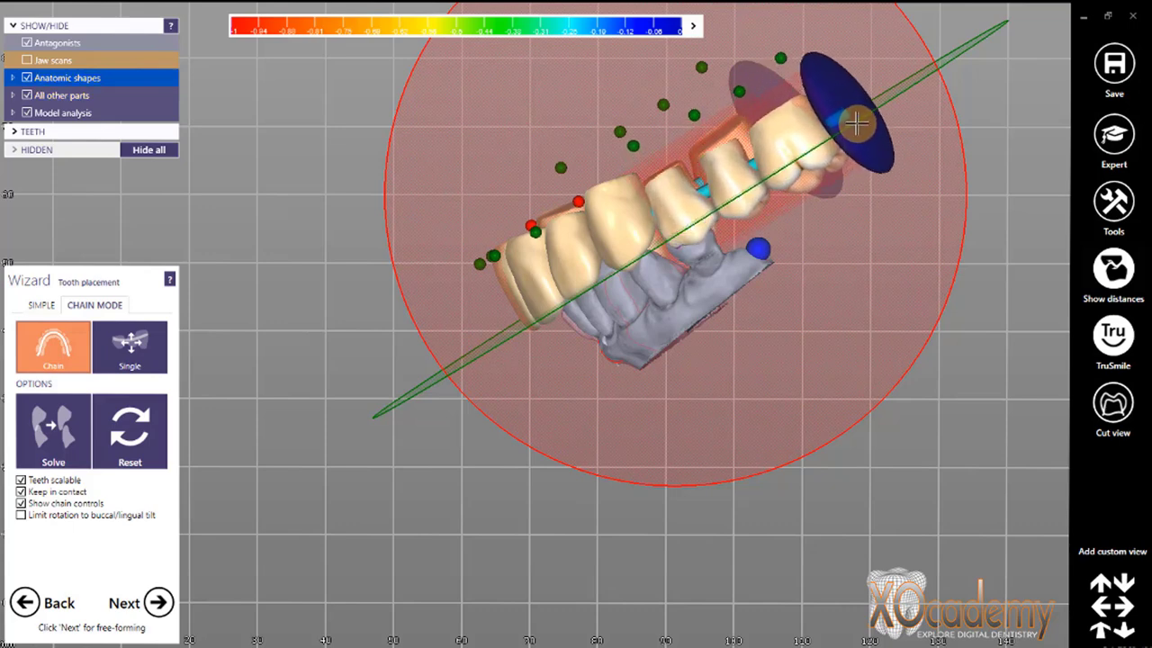
right_click_drag(807, 277, 813, 277)
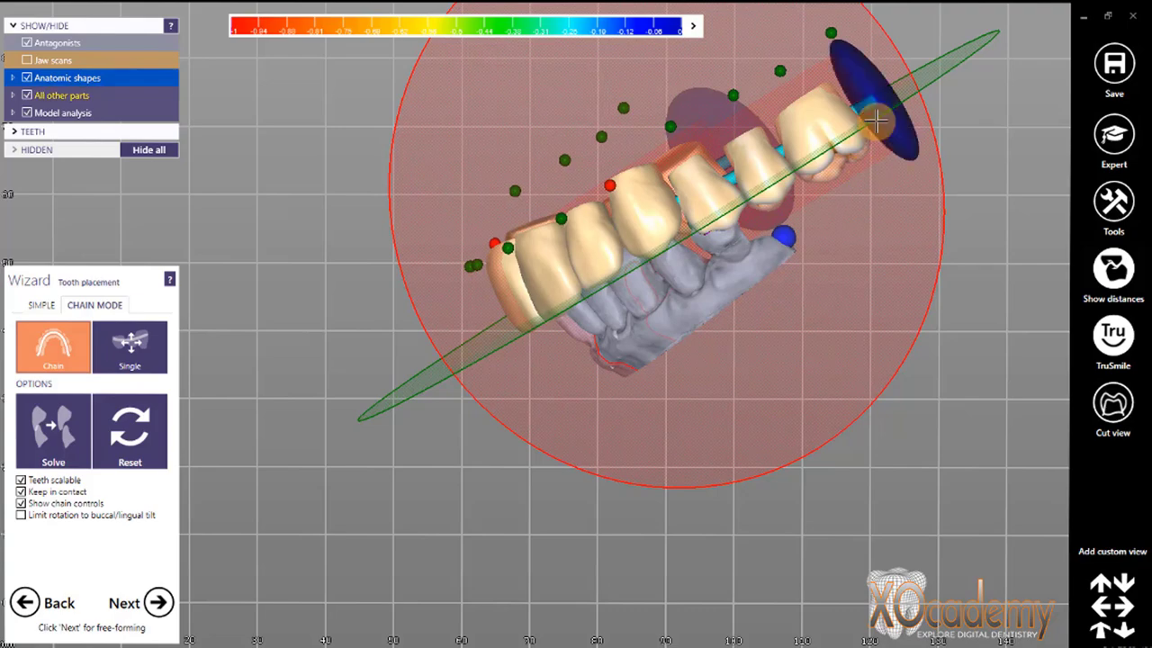
left_click_drag(877, 120, 888, 119)
Fine-tune both rear ends of the tooth chain in the occlusal view, extending the posterior teeth slightly further
right_click_drag(823, 239, 824, 252)
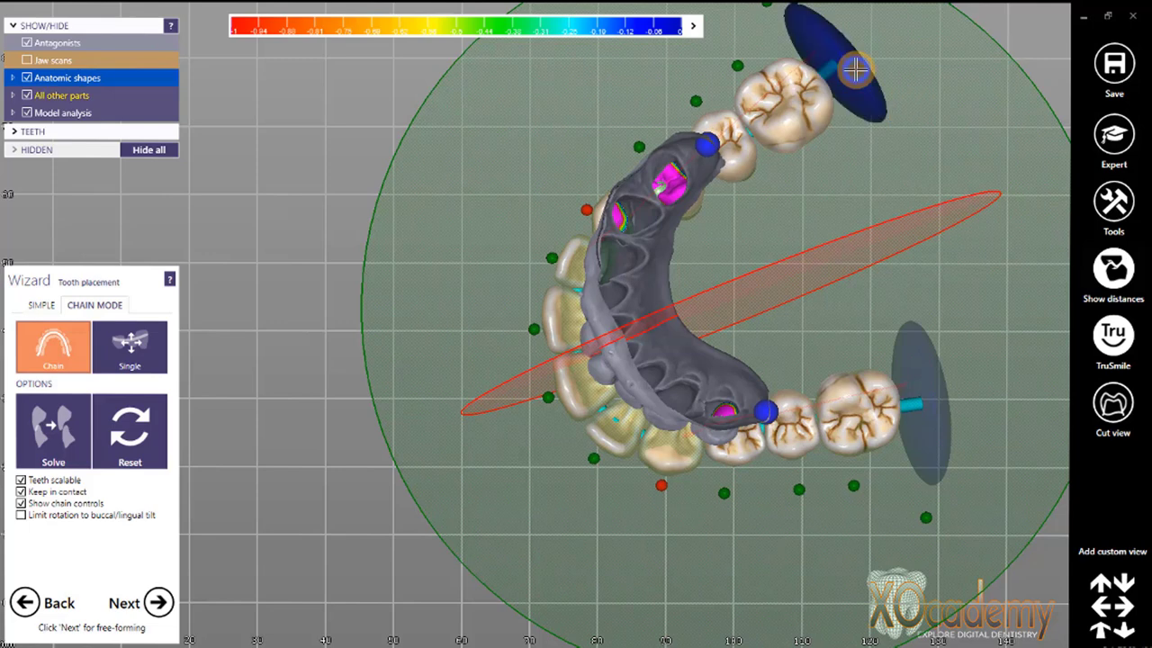
left_click_drag(859, 64, 869, 60)
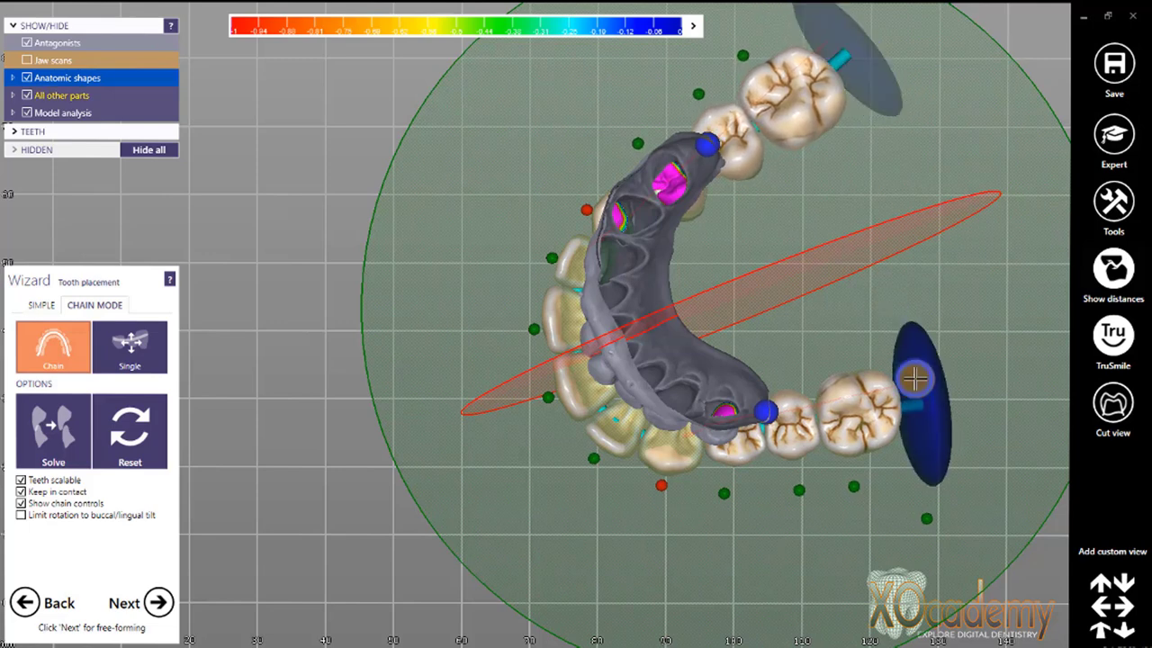
left_click_drag(914, 377, 956, 380)
right_click_drag(664, 309, 655, 310)
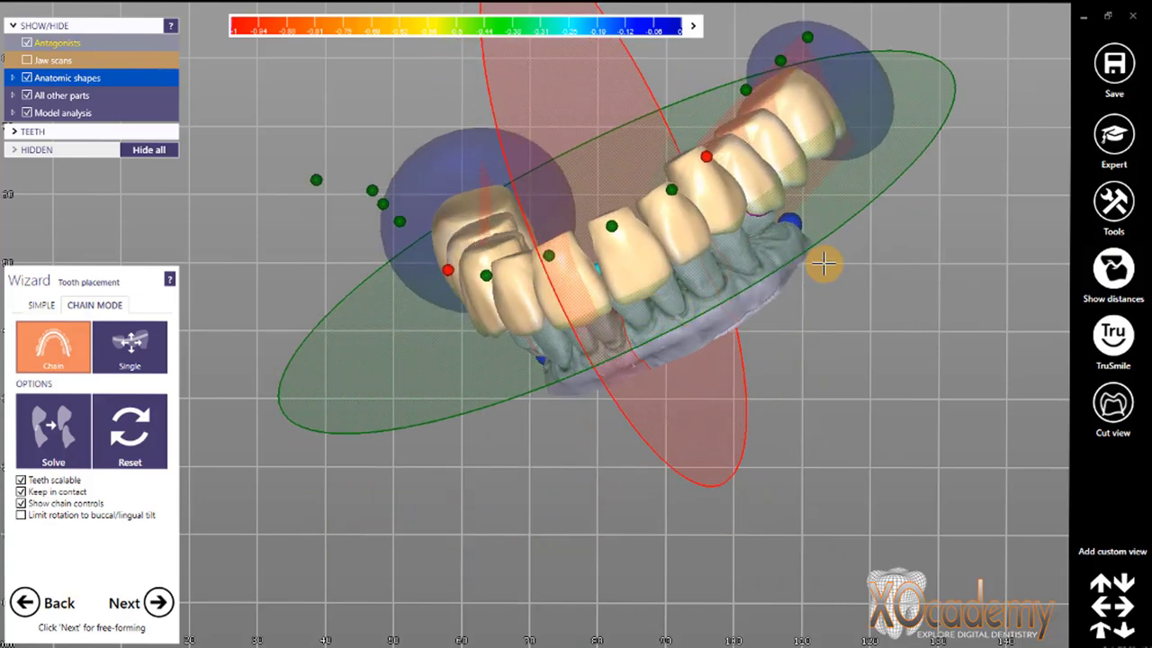
Reposition the upper right first premolar, second premolar and first molar individually within the chain
right_click_drag(816, 306, 792, 324)
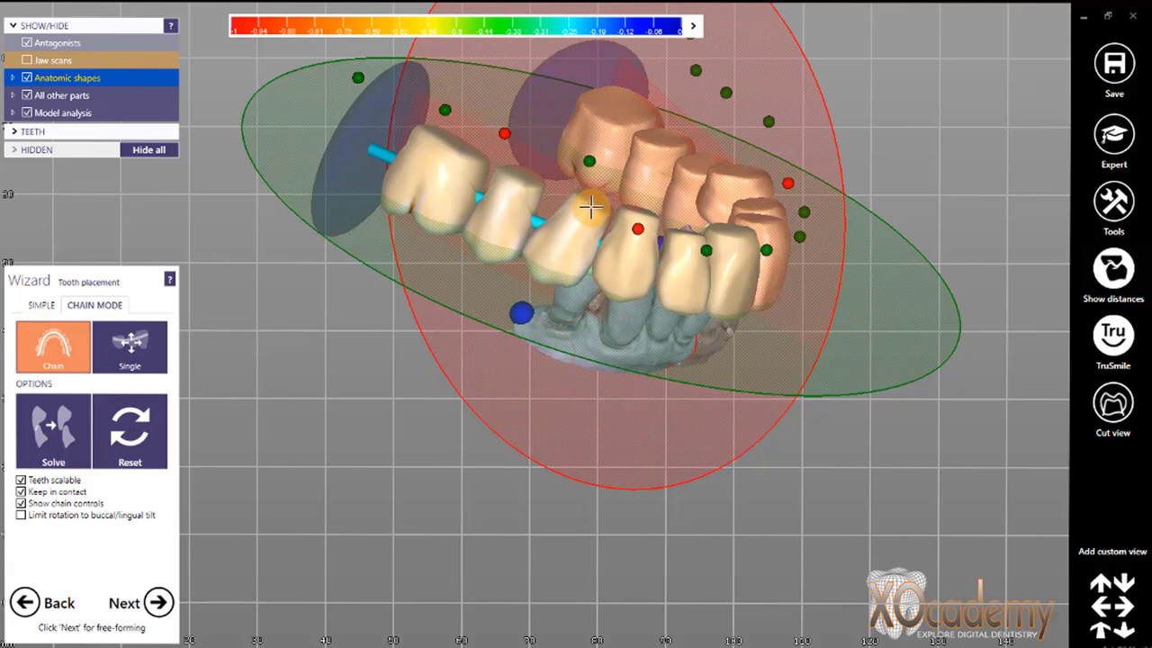
left_click_drag(586, 207, 568, 226)
right_click_drag(565, 233, 556, 209)
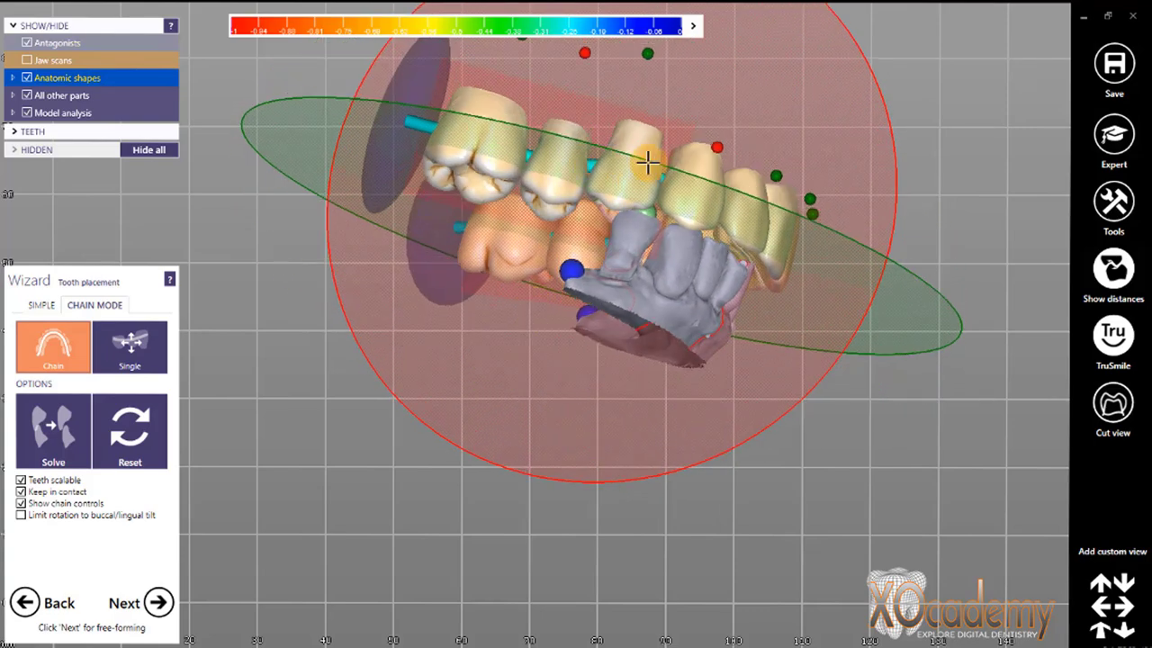
right_click_drag(596, 114, 601, 170)
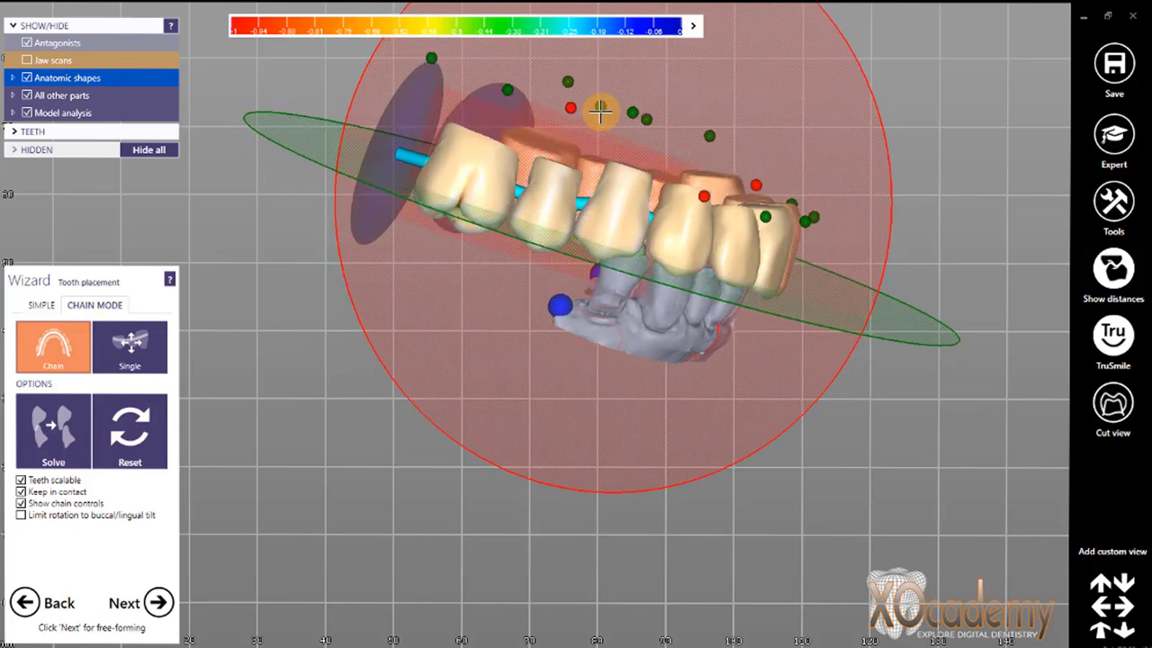
right_click_drag(635, 112, 625, 170)
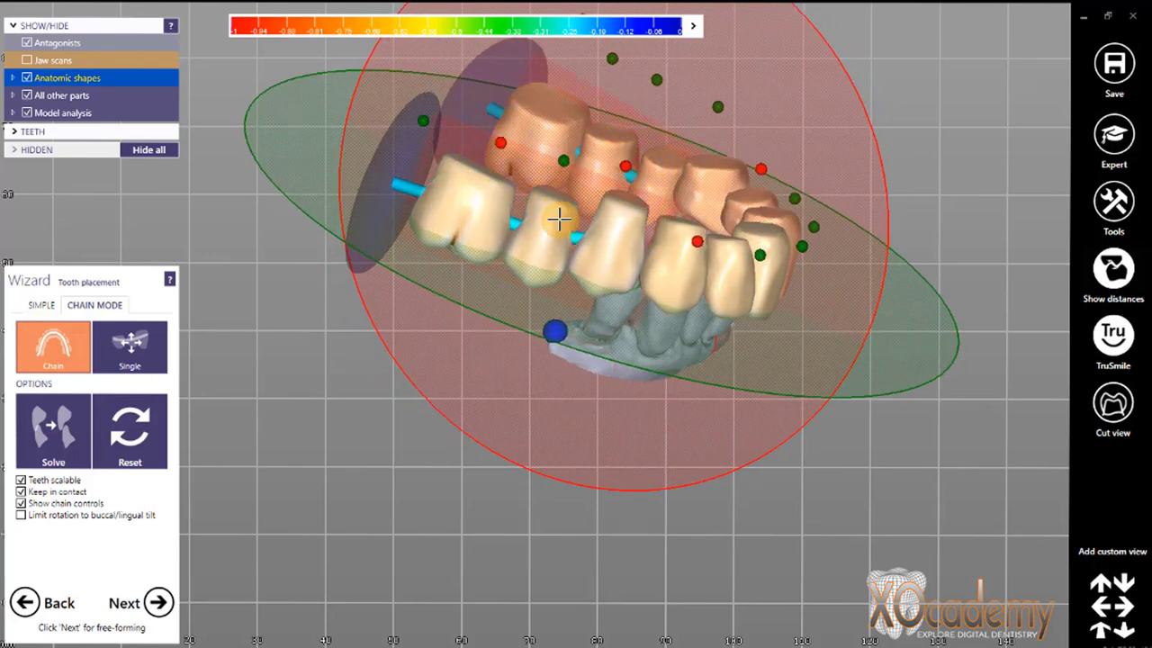
left_click_drag(558, 218, 560, 213)
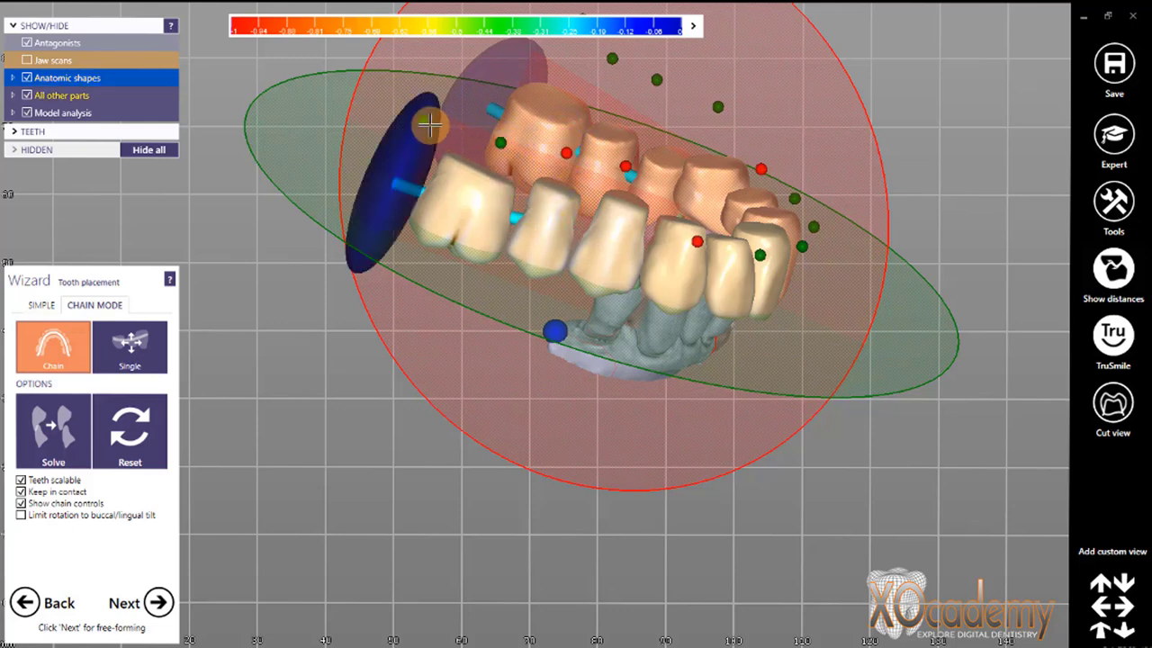
left_click_drag(466, 198, 472, 193)
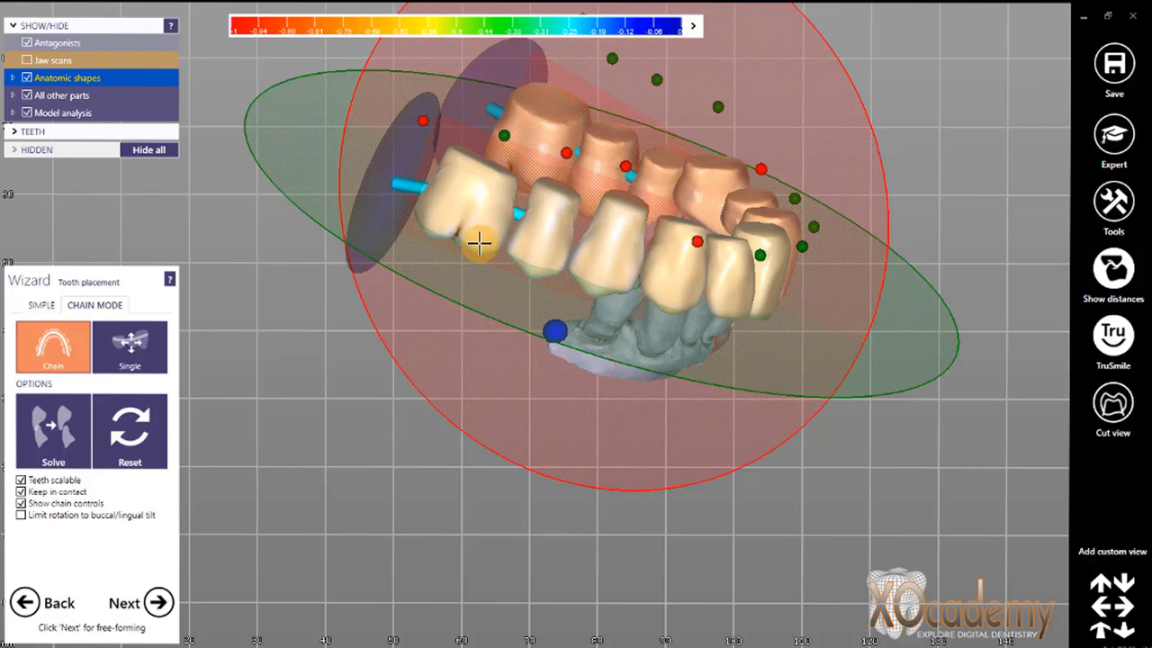
Examine the alignment of the upper posterior teeth from the left side and the occlusal view against the lower jaw
right_click_drag(512, 308, 528, 329)
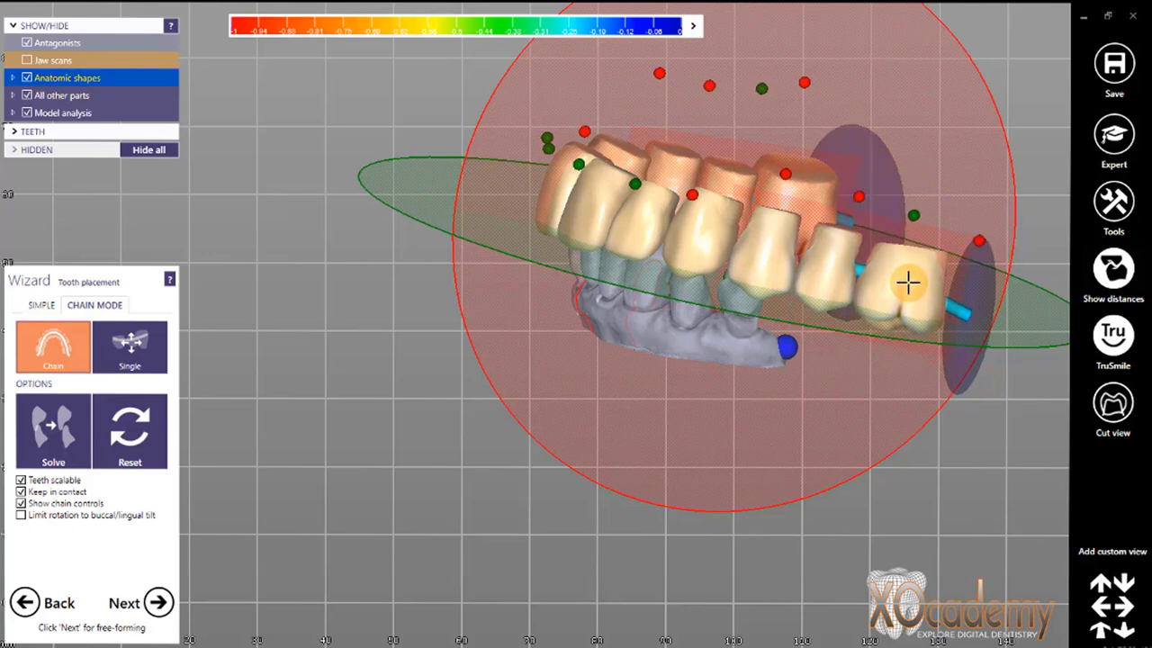
right_click_drag(803, 360, 805, 360)
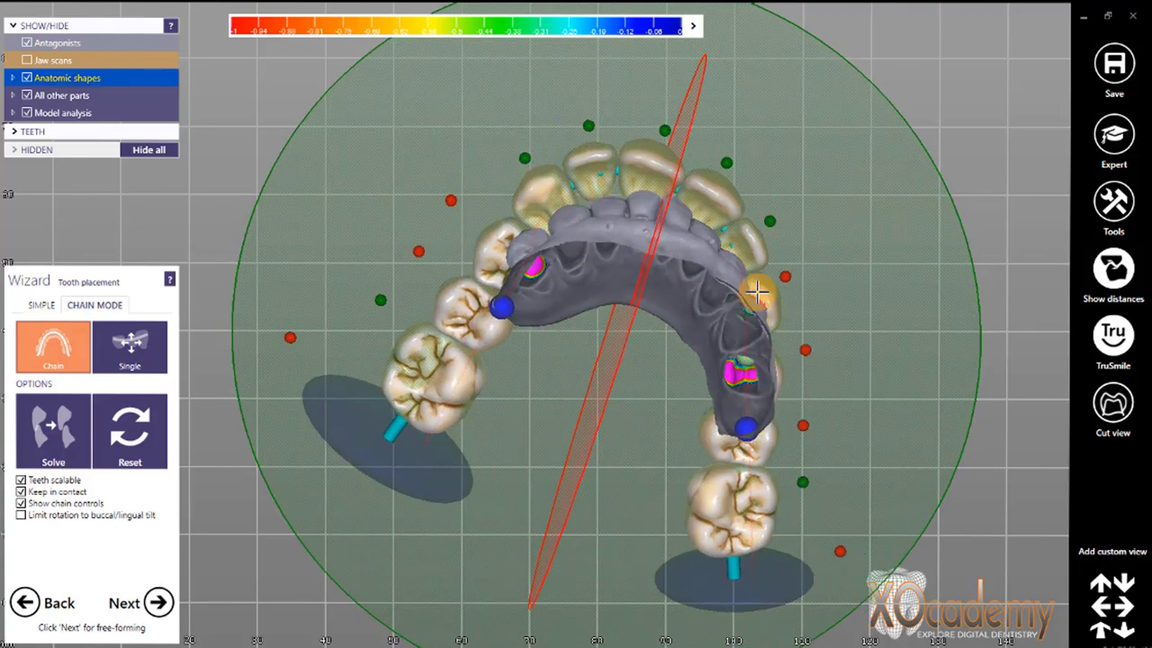
right_click_drag(697, 284, 790, 282)
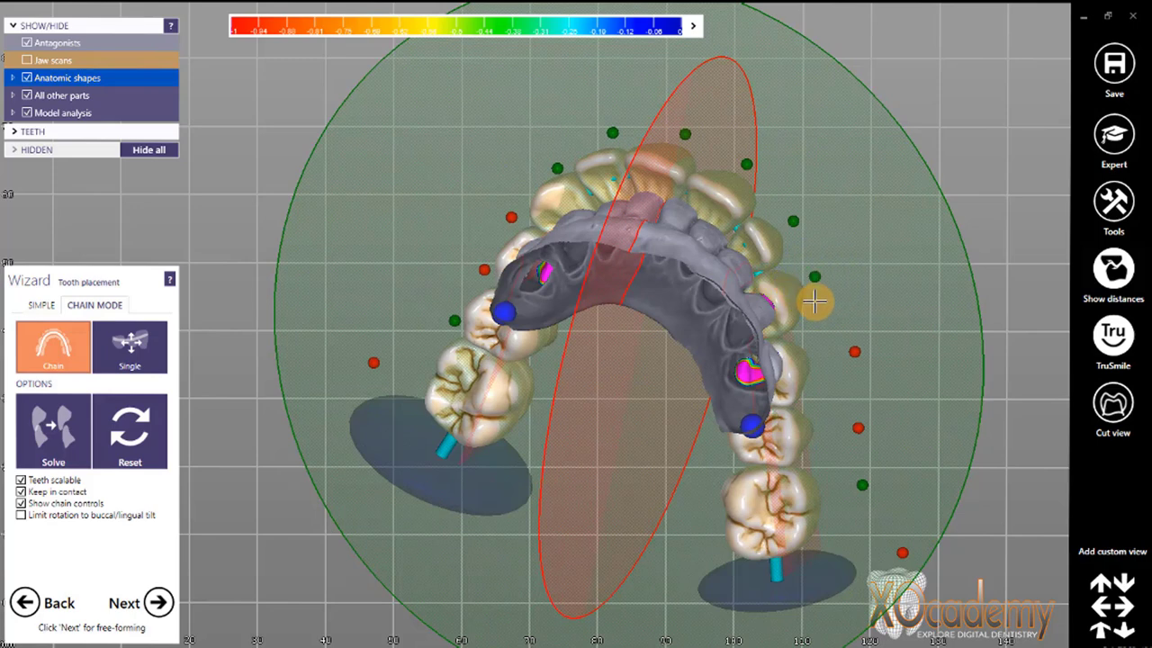
right_click_drag(604, 261, 623, 266)
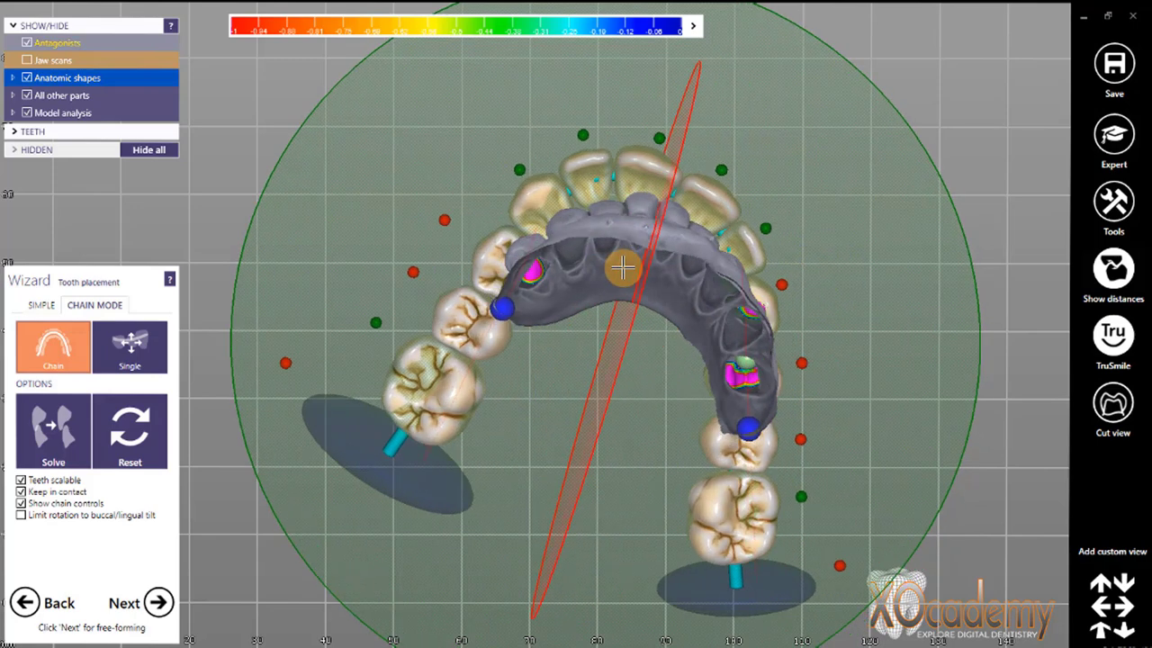
right_click_drag(782, 294, 796, 365)
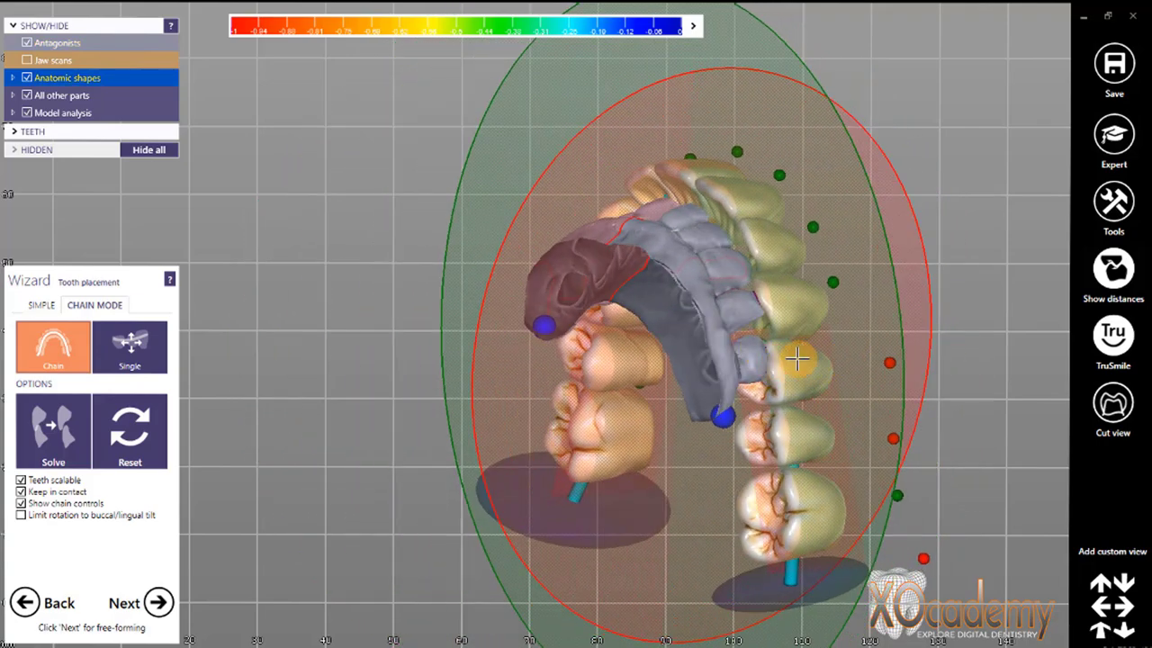
Show the upper jaw scan with the positioned teeth, and accept the tooth placement to continue to free-forming
middle_click(618, 268)
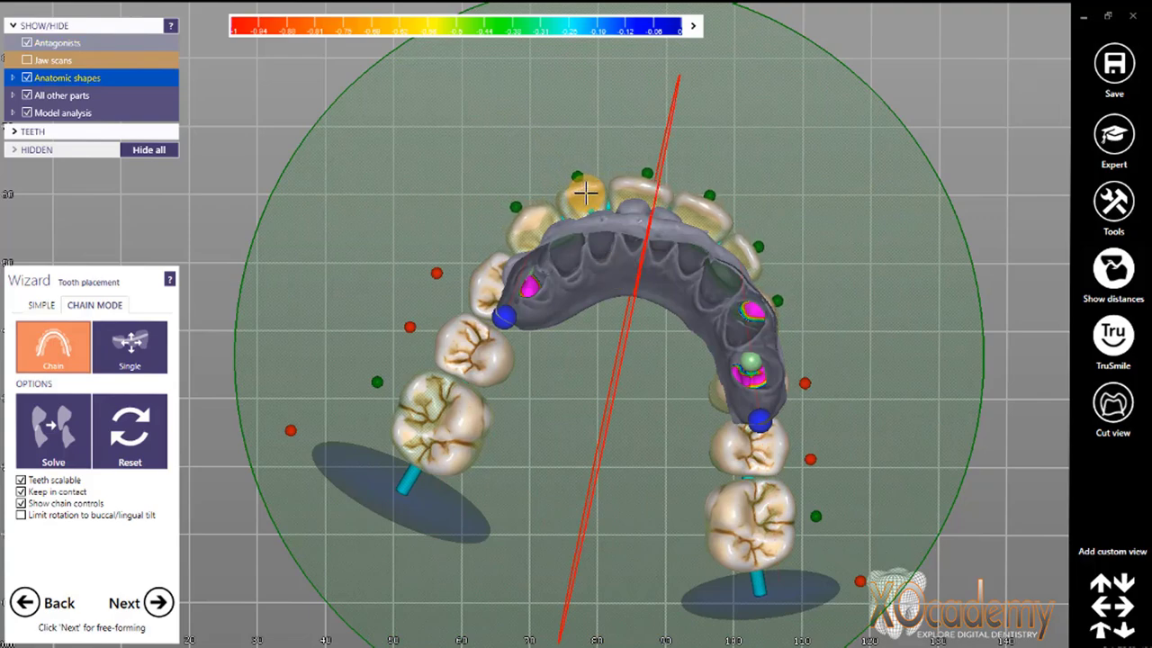
middle_click(564, 250)
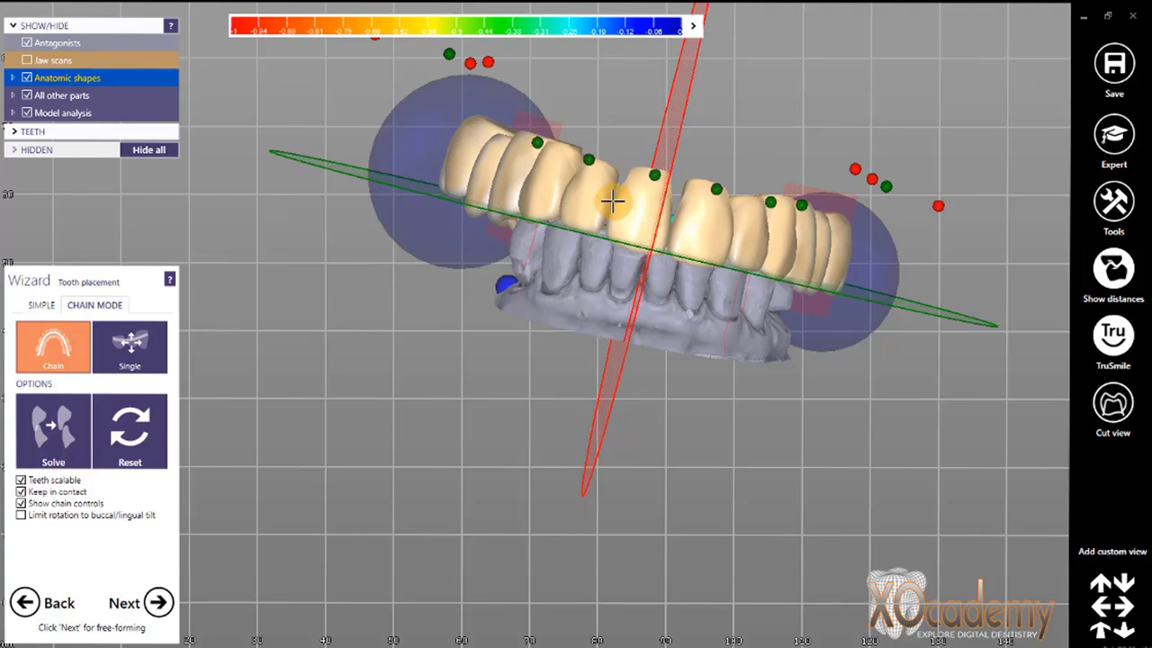
right_click_drag(579, 267, 578, 268)
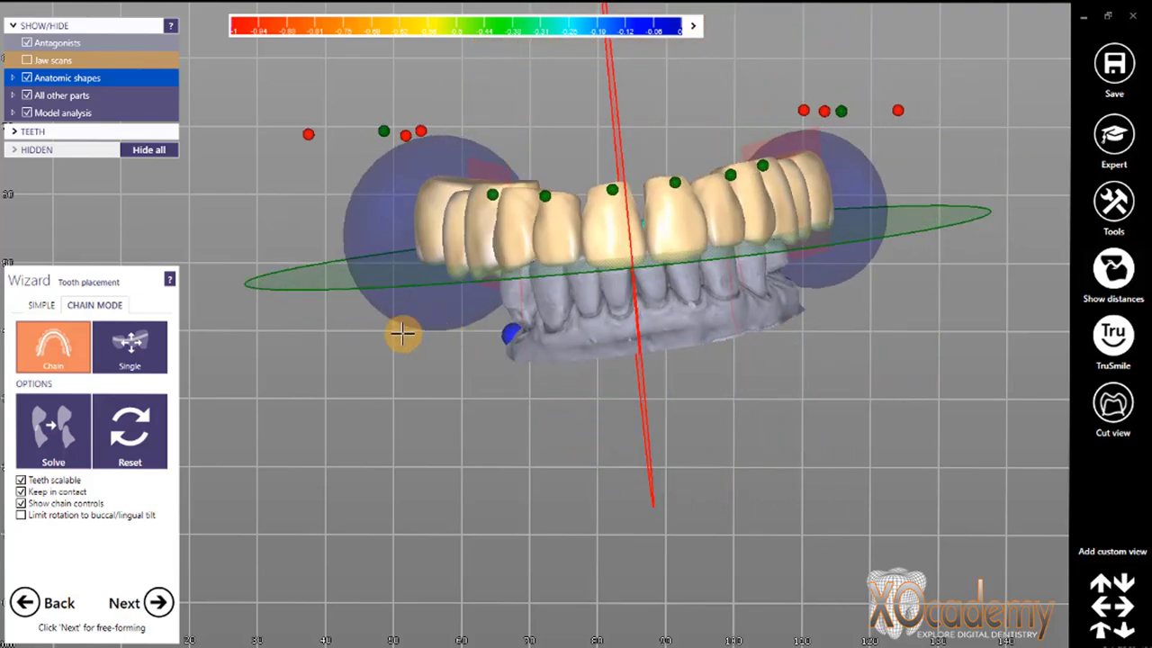
left_click(27, 60)
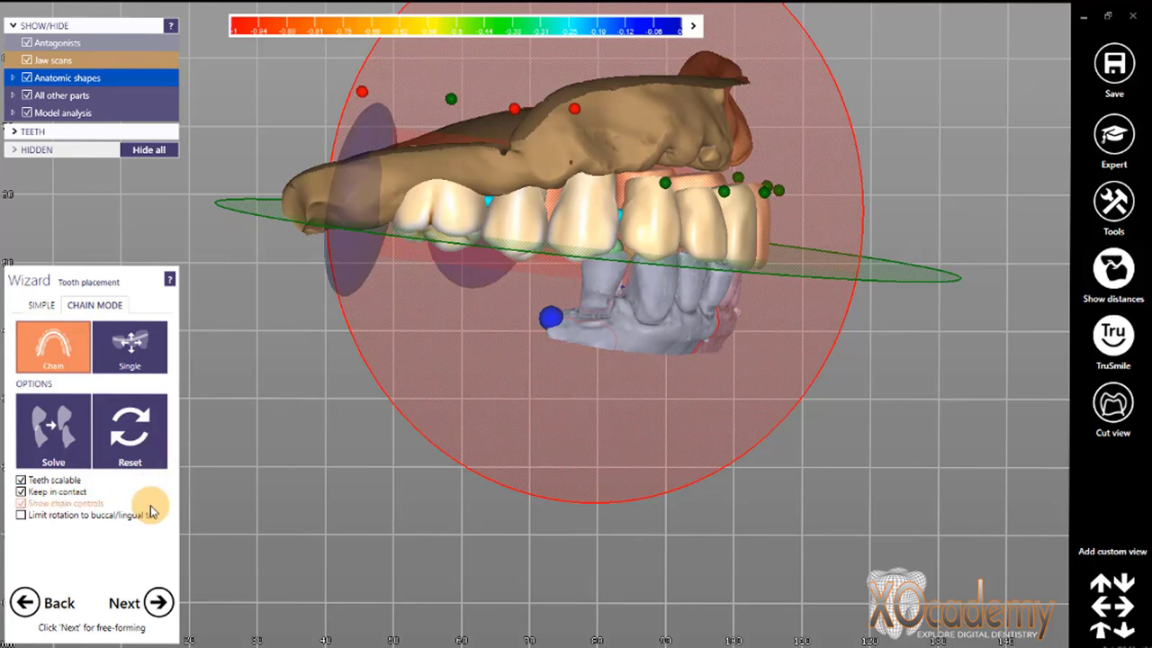
left_click(157, 601)
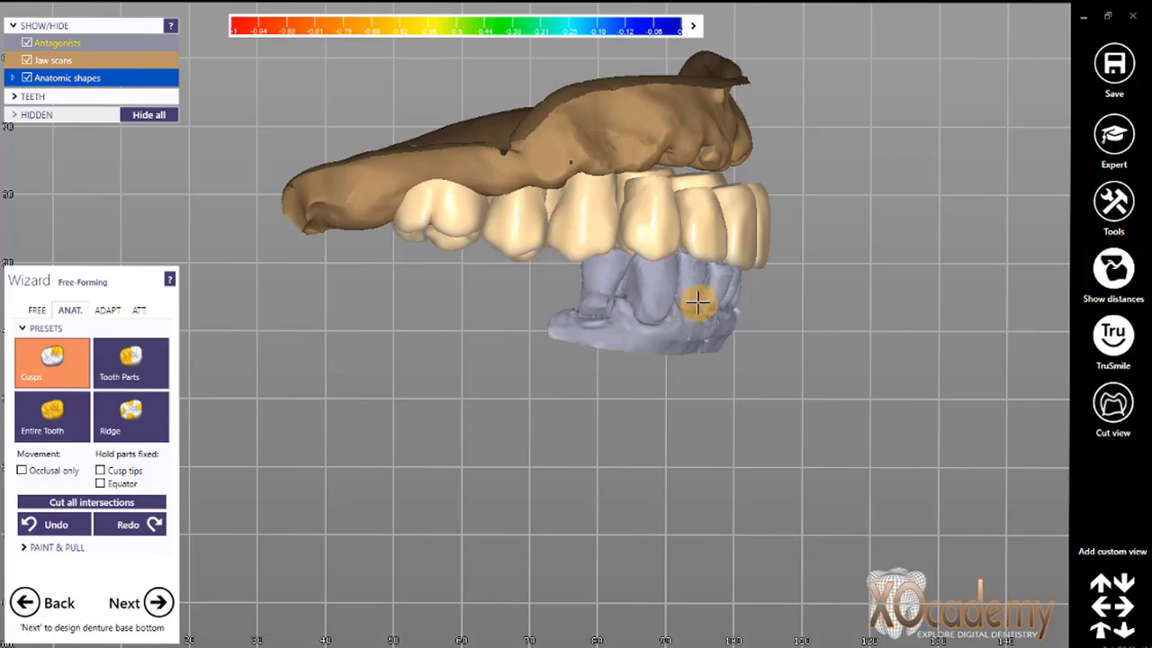
Review the free-forming and adaptation options, and examine the upper teeth against the lower jaw from the front, rear and sides
right_click_drag(690, 306, 678, 308)
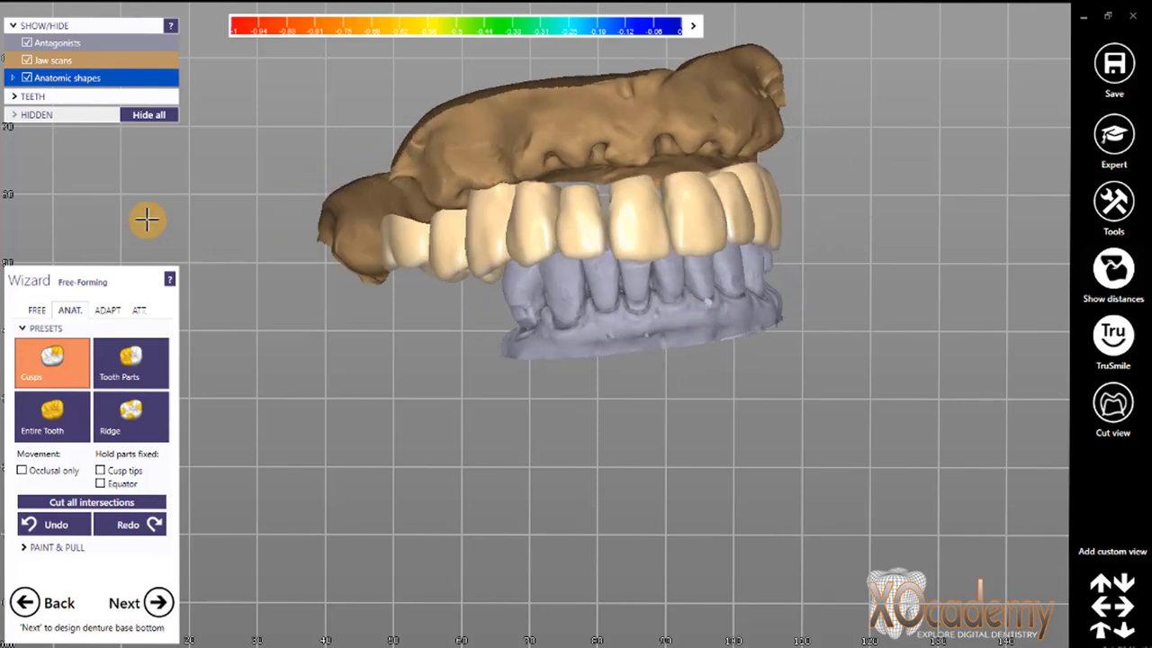
left_click(105, 311)
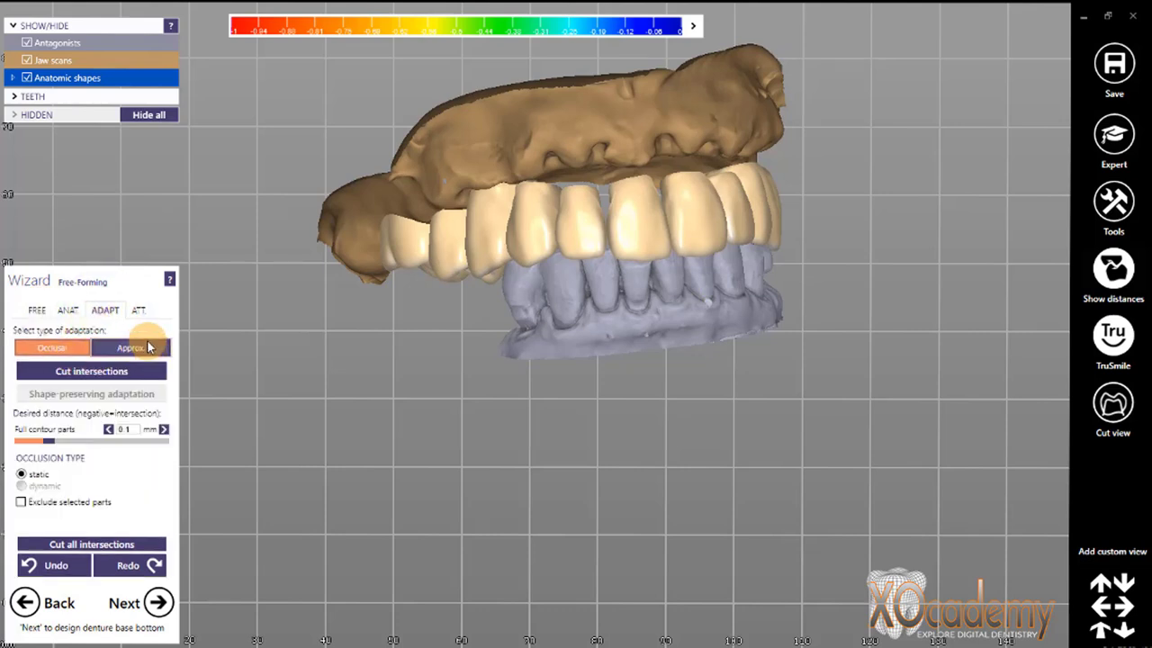
right_click_drag(540, 311, 682, 269)
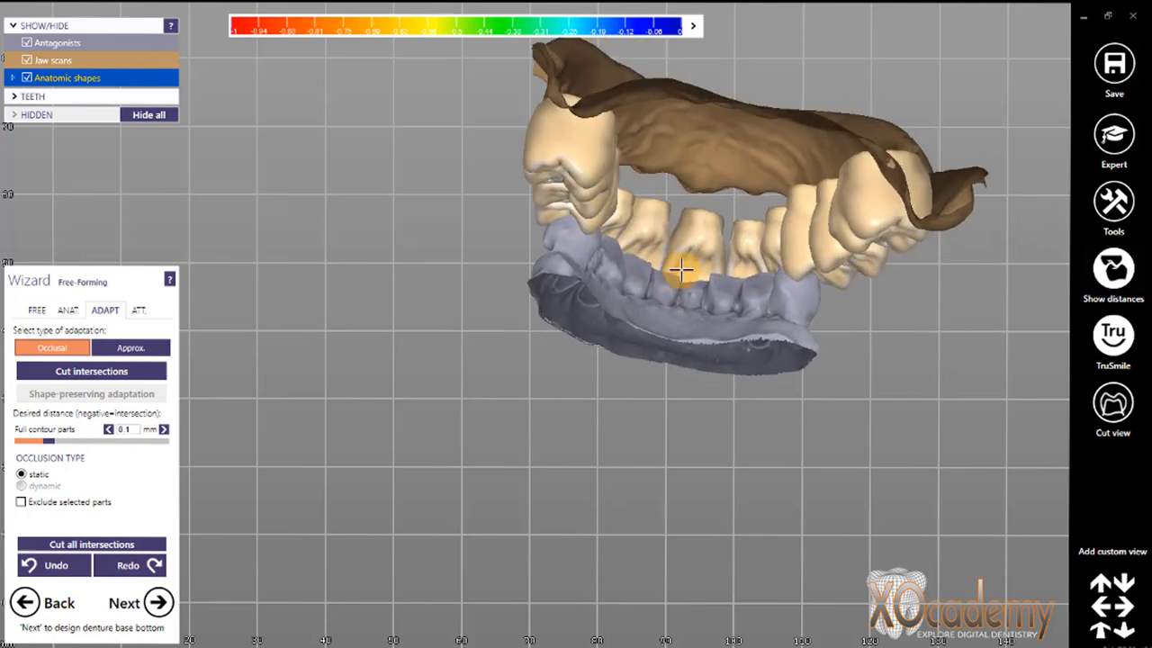
right_click_drag(806, 274, 689, 316)
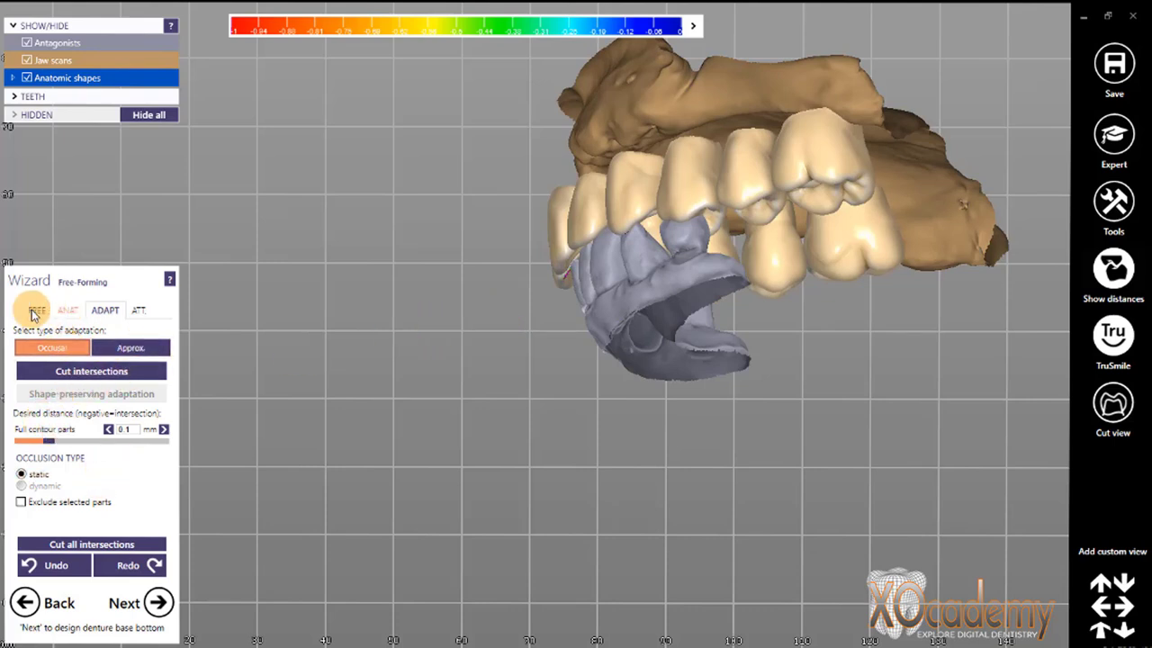
left_click(36, 310)
left_click(70, 310)
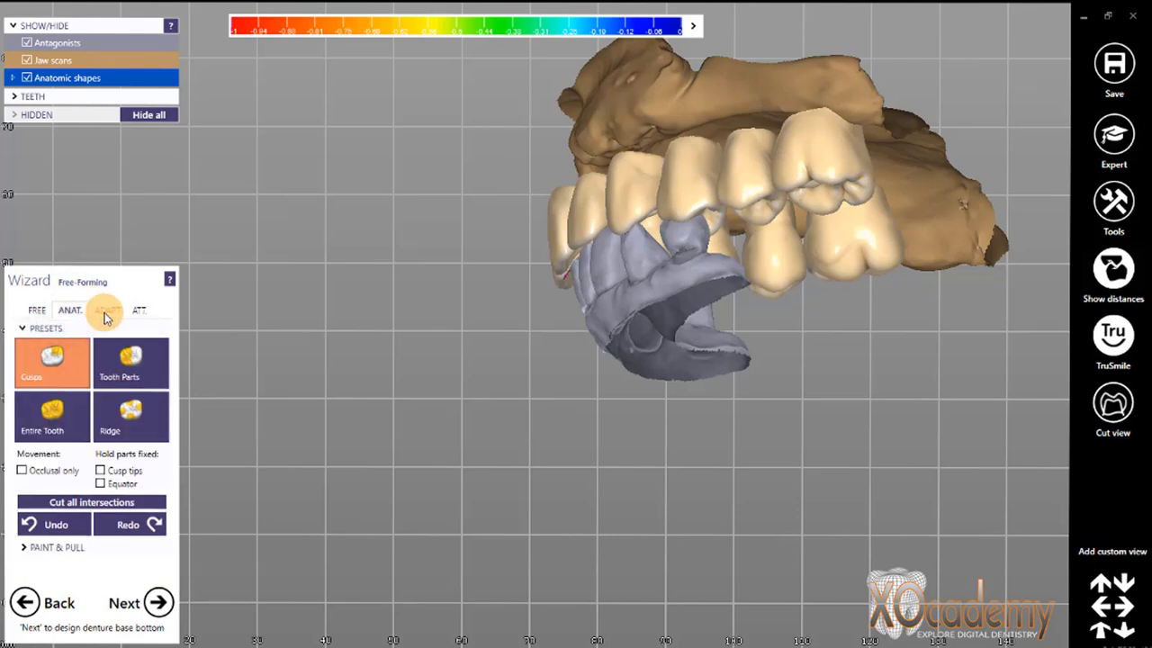
right_click_drag(422, 257, 428, 250)
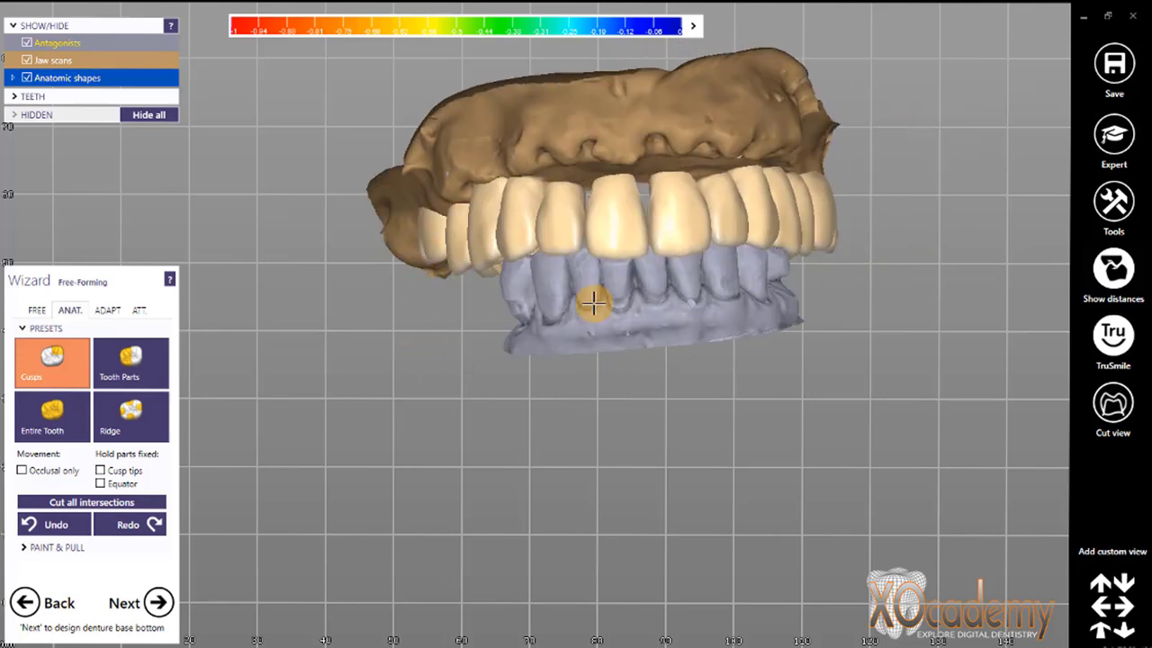
Hide the antagonist and cut the occlusal intersections of the upper teeth at a desired distance of 0.1 mm
left_click(27, 42)
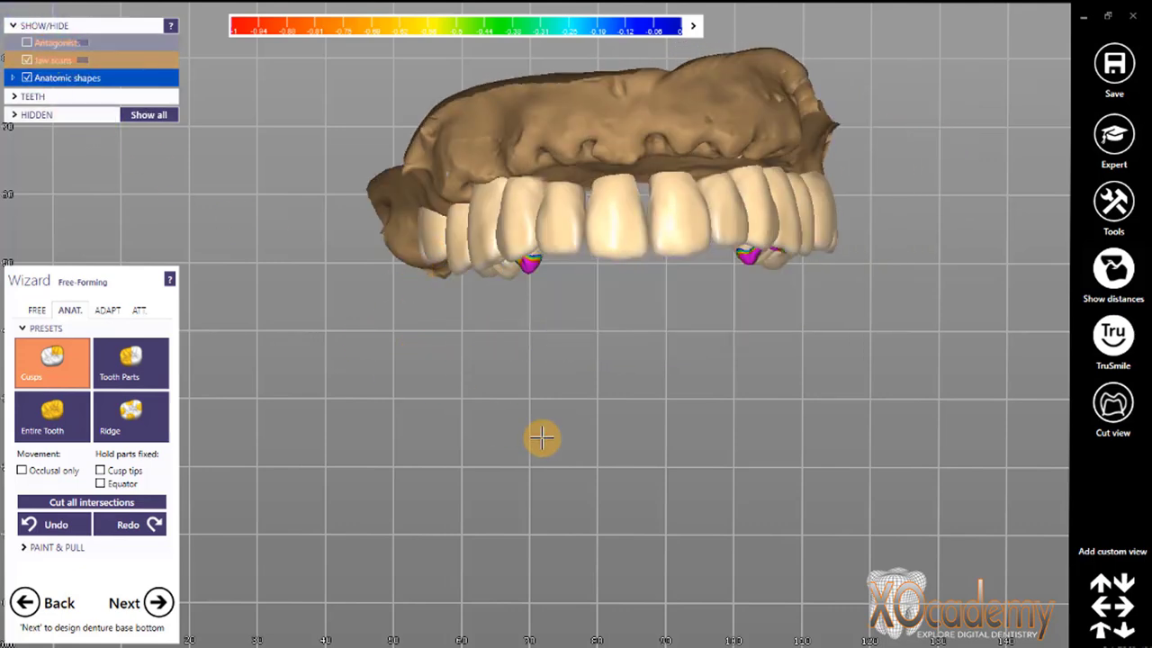
mouse_move(543, 438)
right_mouse_down()
mouse_move(541, 427)
mouse_move(559, 447)
right_mouse_up()
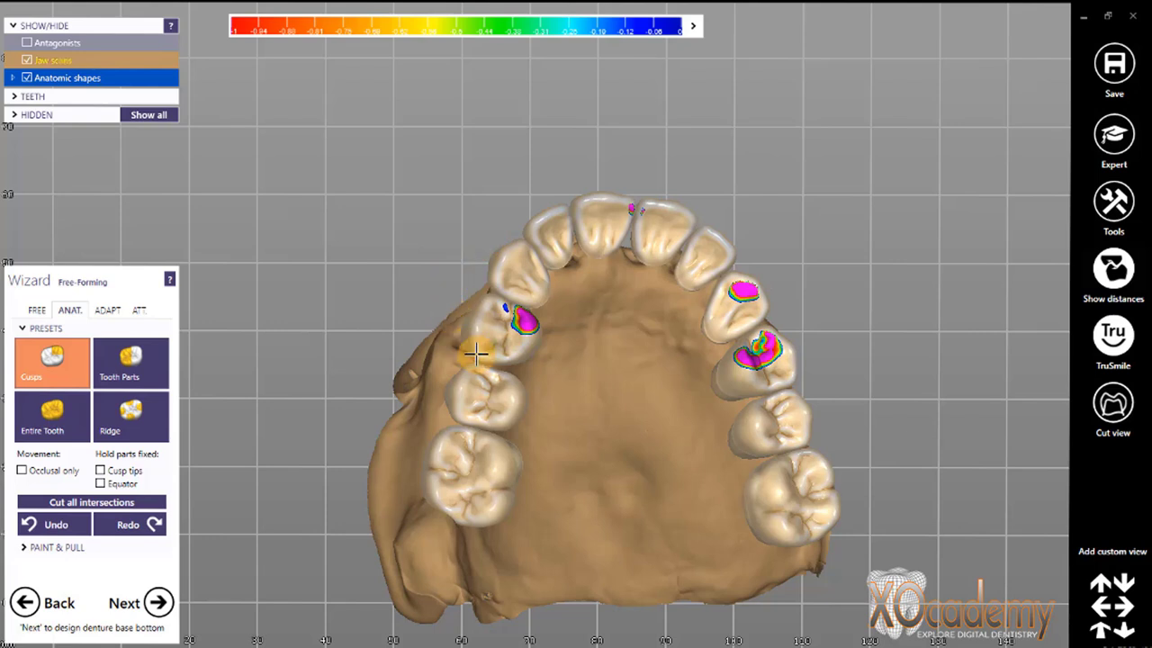
left_click(109, 309)
left_click(88, 370)
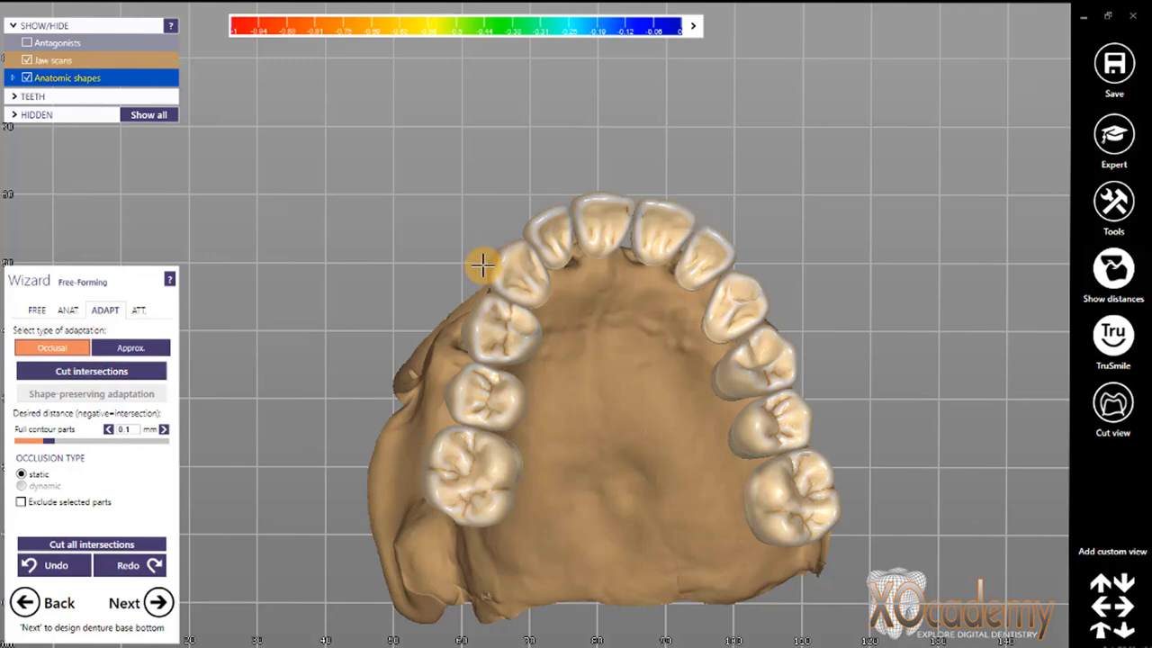
Review the tooth contacts with approximal adaptation selected, and continue to designing the denture base bottom without cutting adjacent intersections
right_click_drag(606, 292, 607, 296)
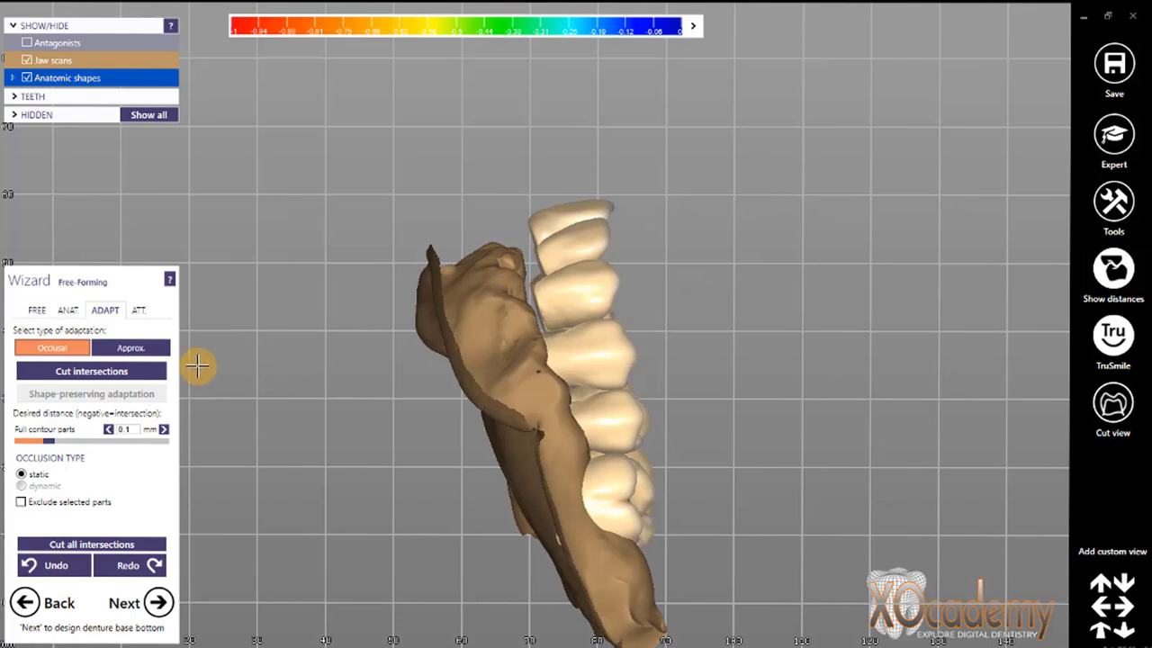
left_click(131, 347)
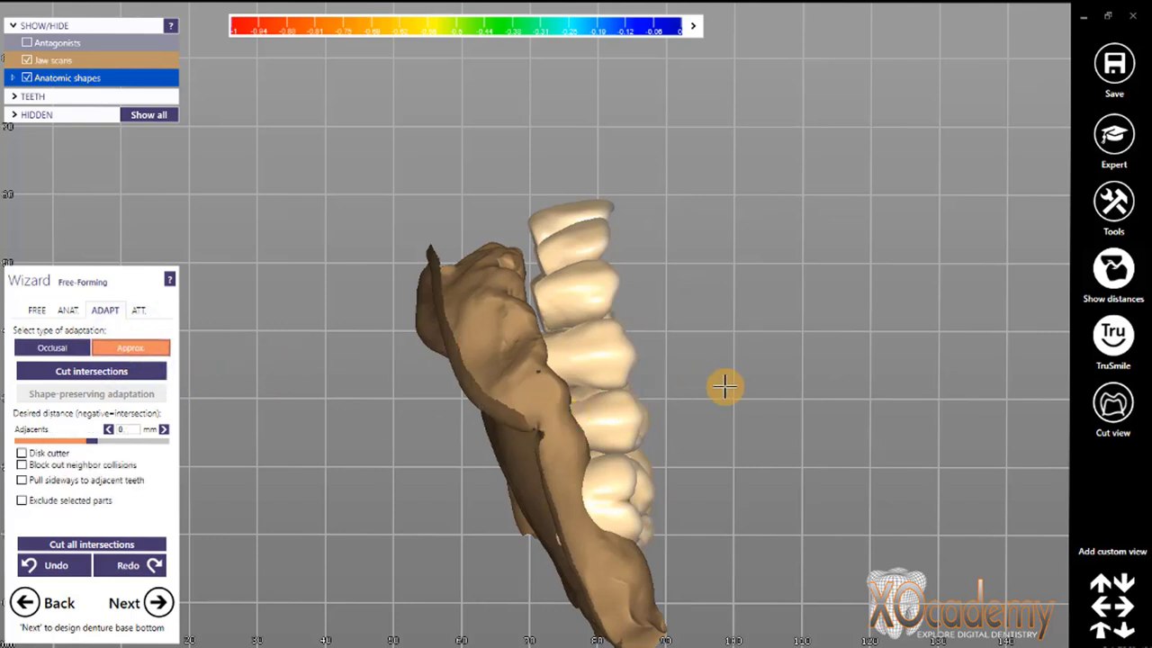
right_click_drag(725, 387, 730, 392)
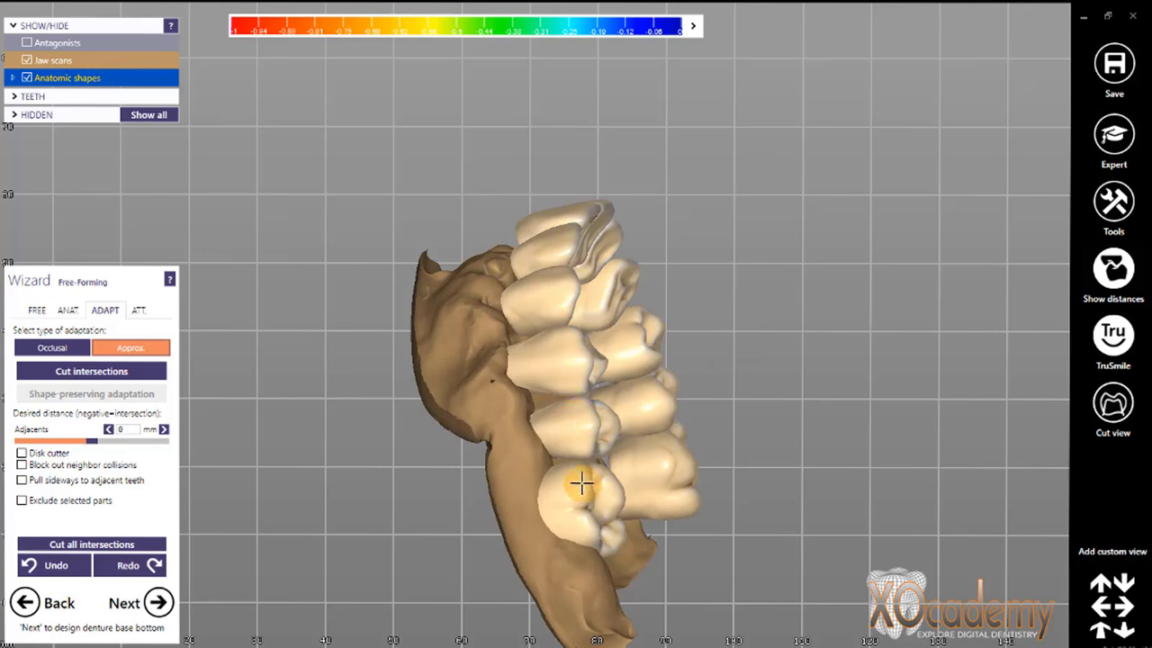
right_click_drag(793, 351, 787, 354)
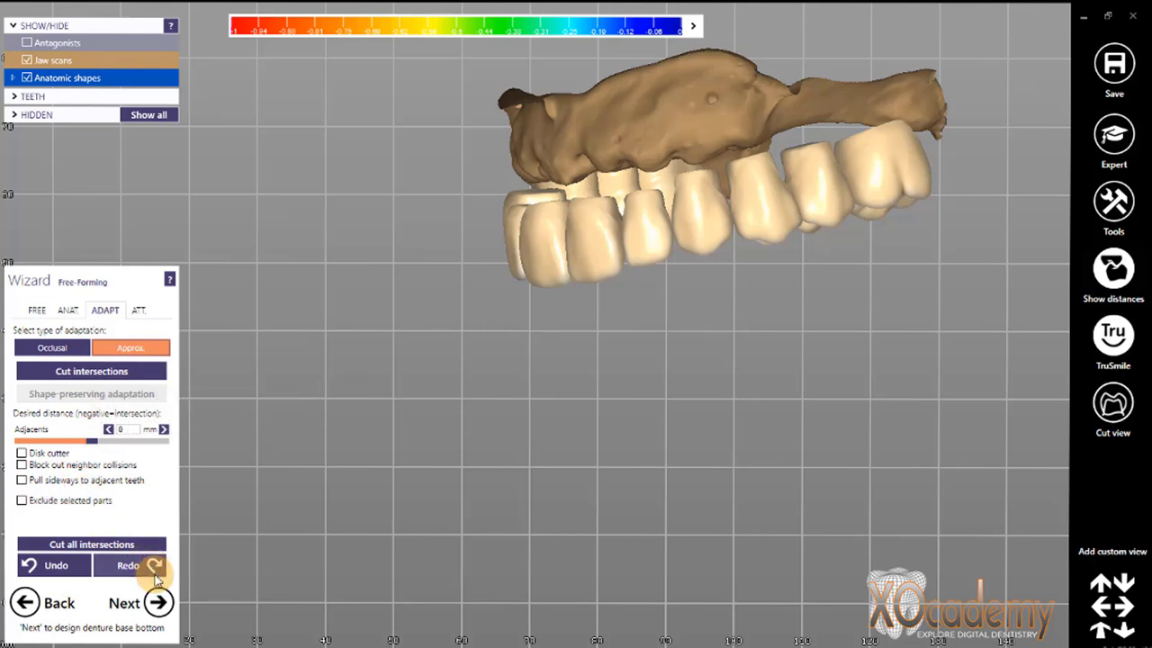
left_click(159, 605)
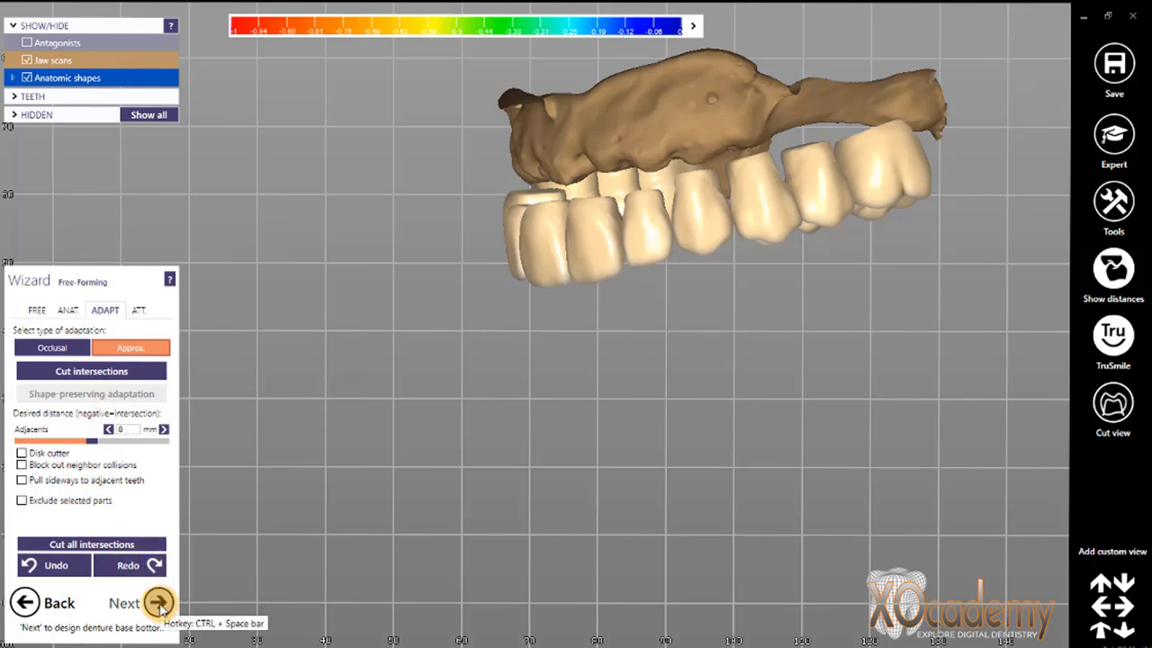
right_click_drag(598, 324, 600, 323)
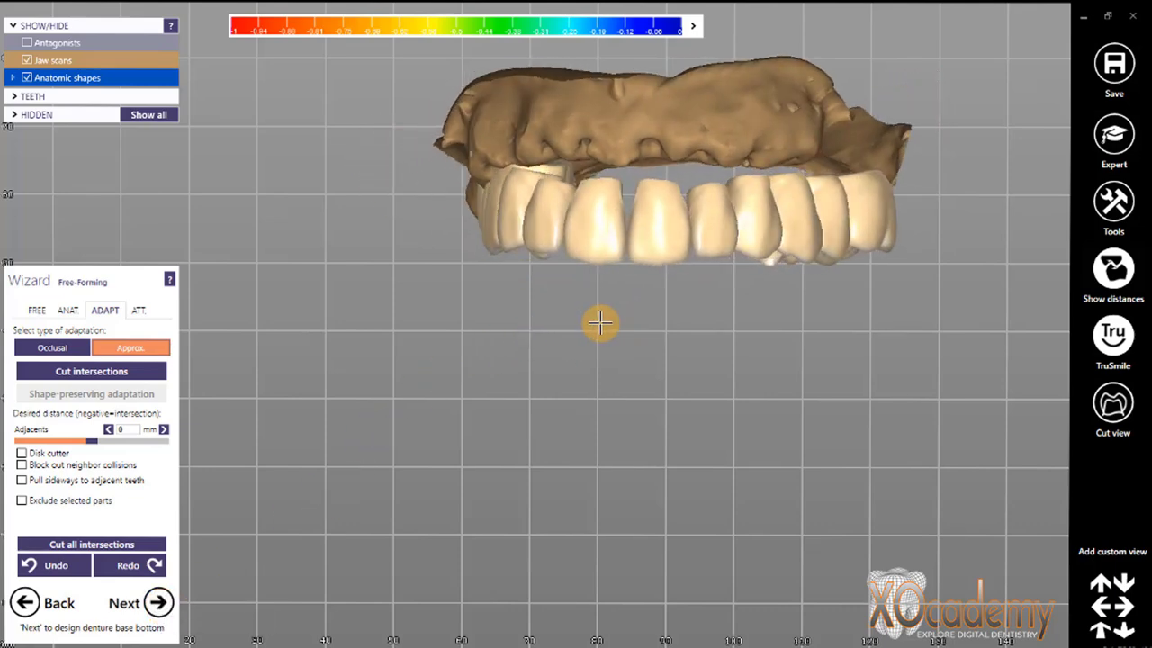
left_click(162, 605)
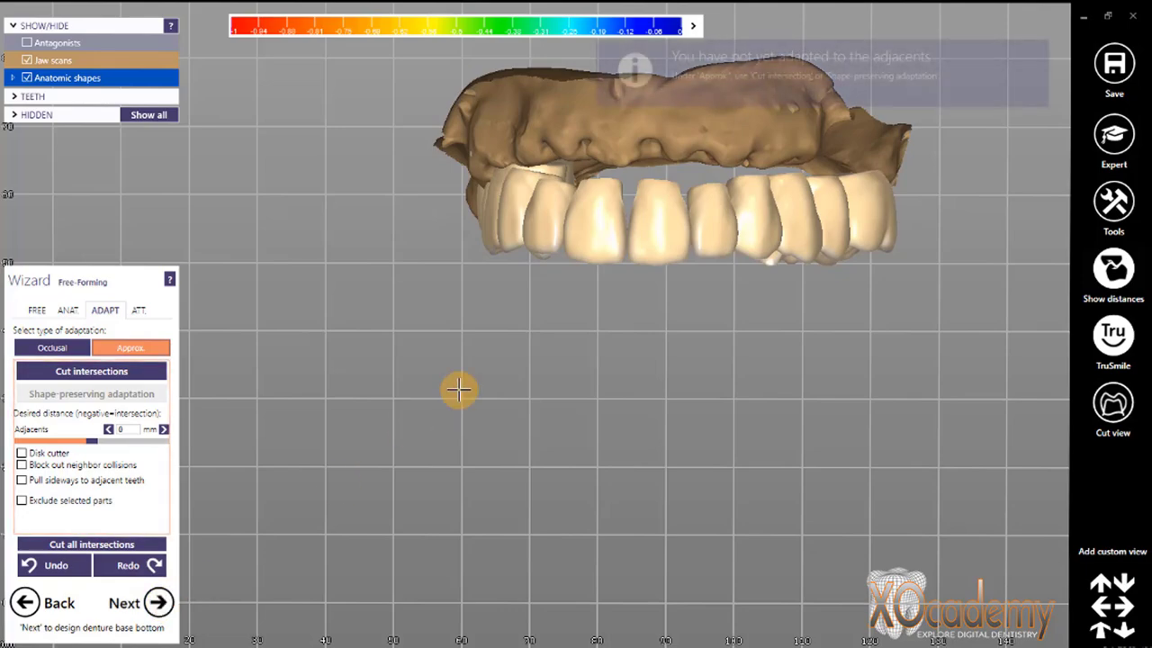
left_click(157, 602)
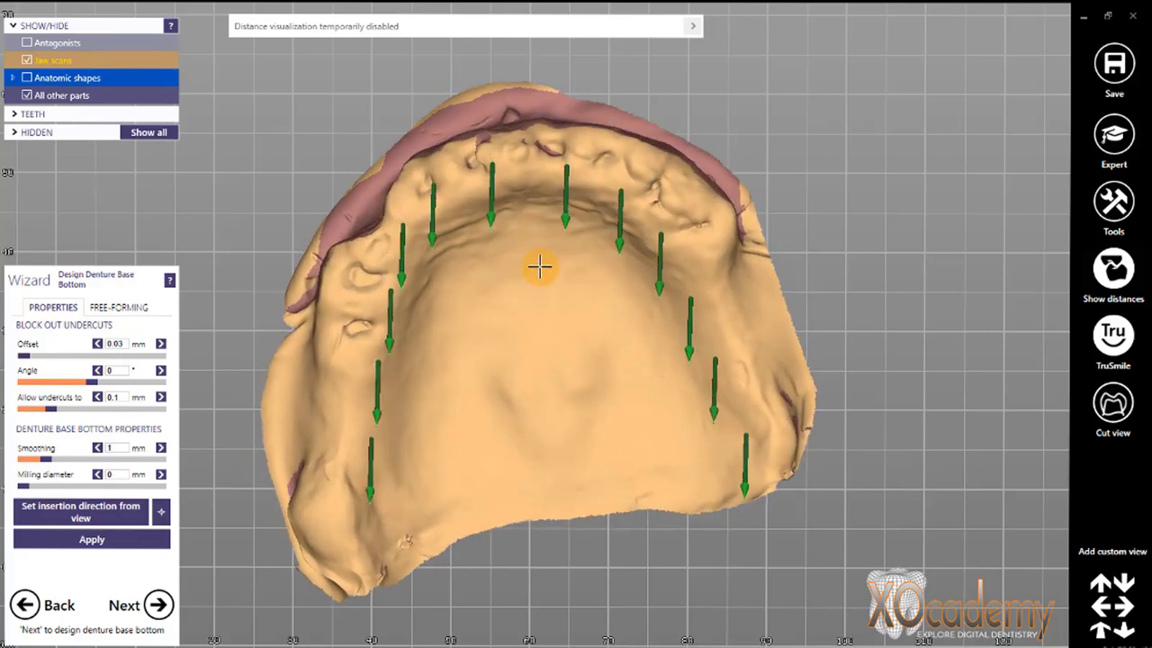
Set the insertion direction from the occlusal view, apply the undercut block-out, and continue to the denture base design
right_click_drag(540, 266, 538, 266)
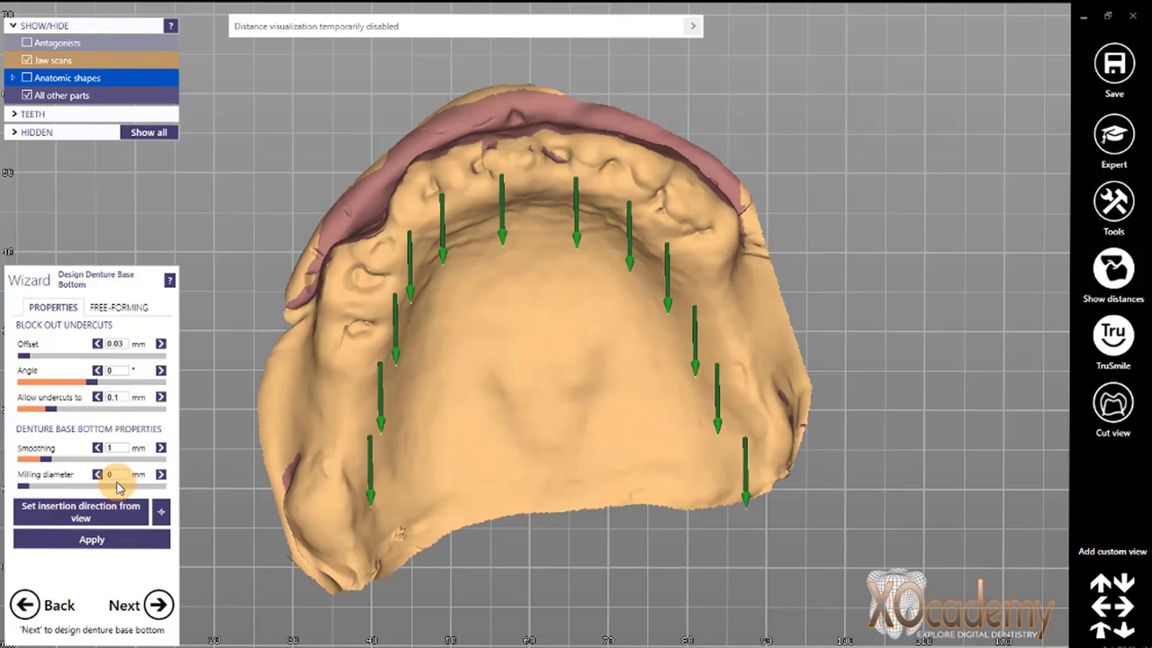
left_click(97, 540)
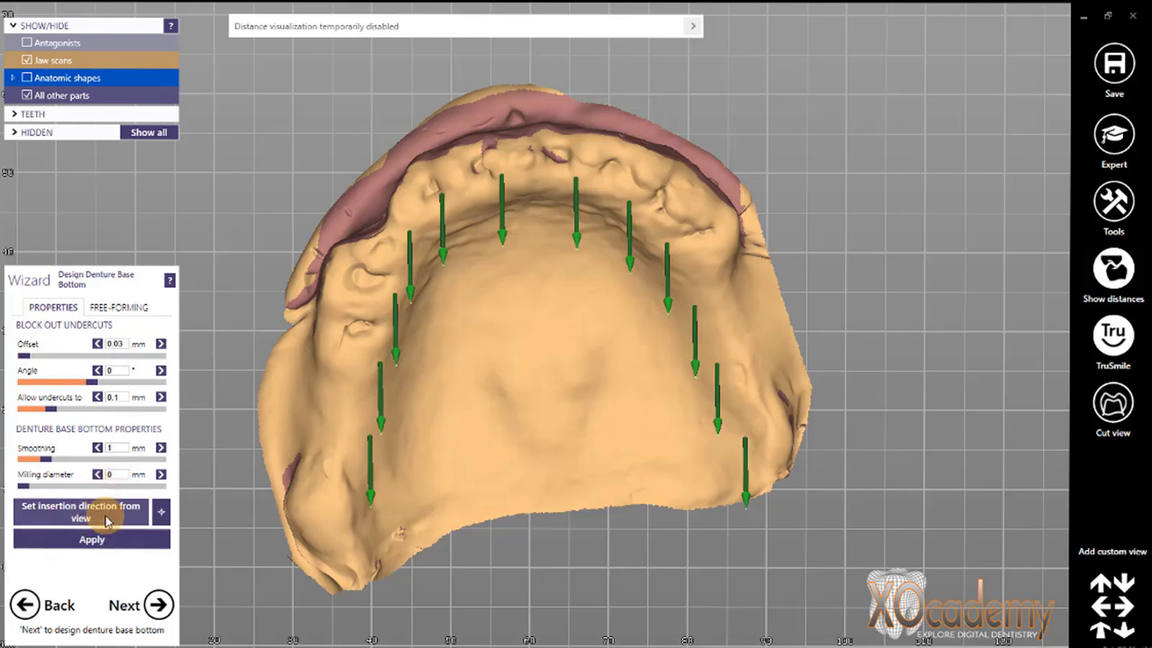
left_click(116, 520)
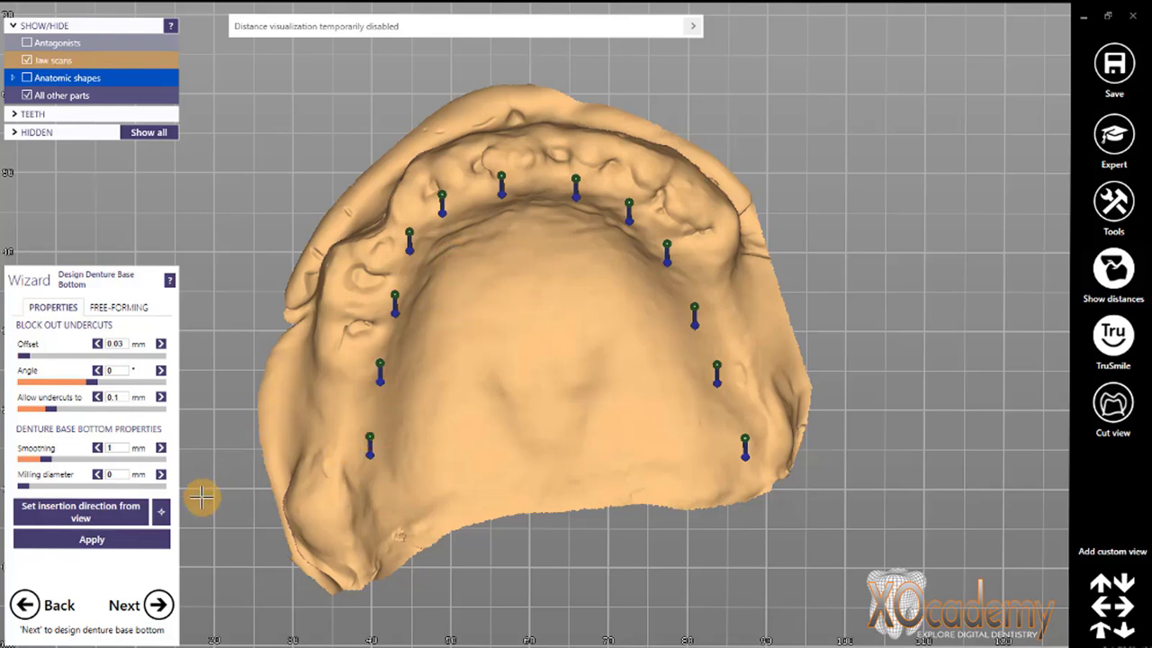
left_click(85, 541)
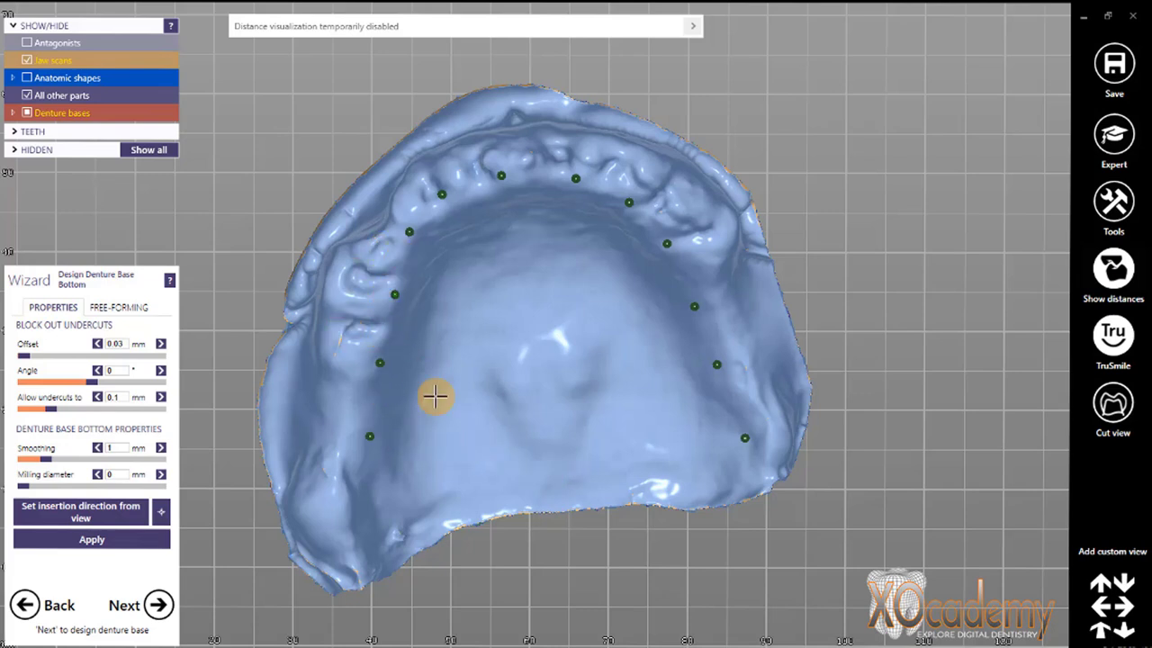
left_click(159, 605)
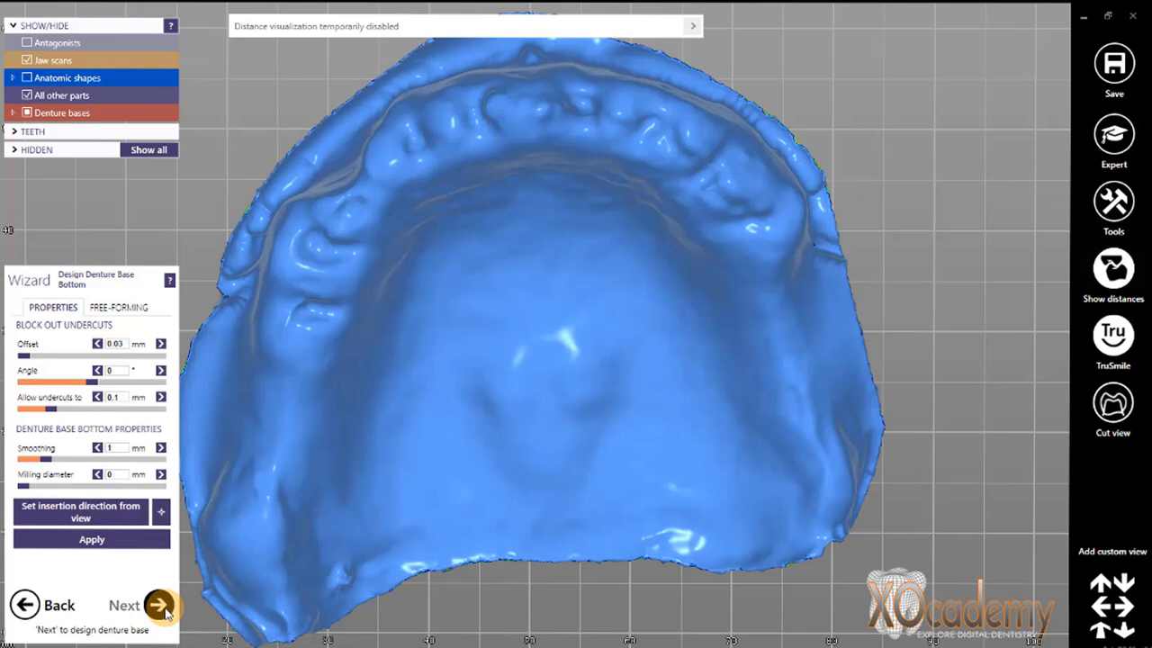
left_click(158, 606)
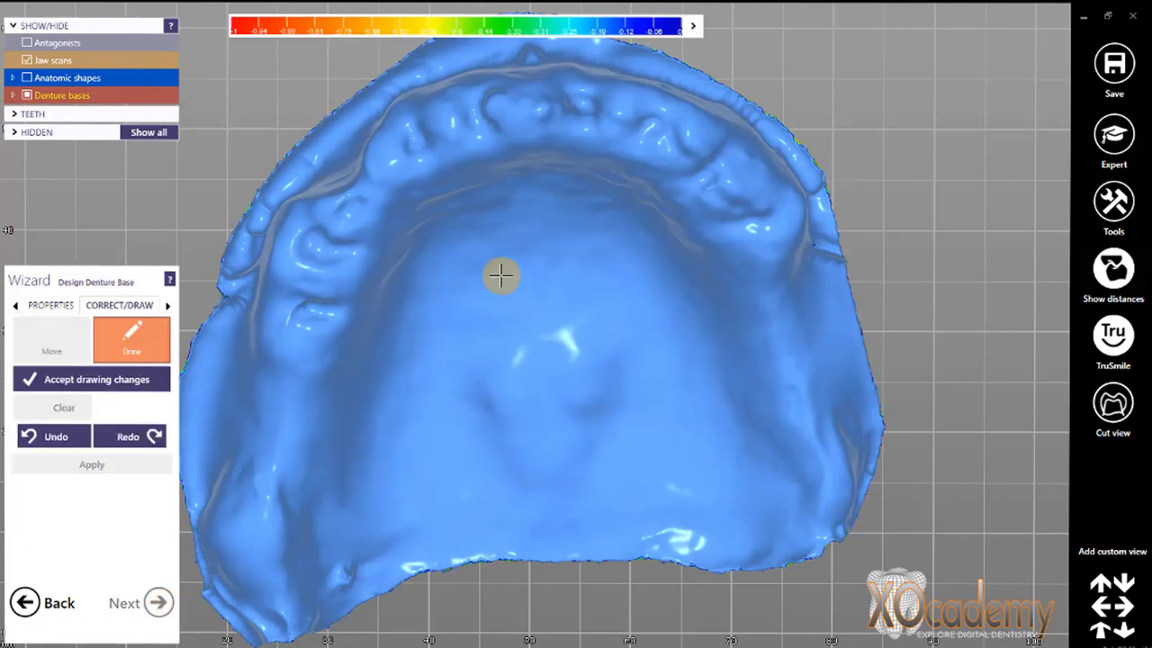
Draw the denture base outline along the posterior palatal border, up the patient's left vestibule and across to the front midline
mouse_move(377, 564)
left_mouse_down()
mouse_move(288, 610)
mouse_move(244, 607)
mouse_move(276, 620)
mouse_move(432, 555)
mouse_move(804, 546)
mouse_move(871, 469)
mouse_move(869, 394)
mouse_move(833, 355)
mouse_move(802, 275)
mouse_move(738, 246)
mouse_move(764, 213)
mouse_move(764, 177)
mouse_move(730, 135)
mouse_move(645, 96)
mouse_move(543, 83)
left_mouse_up()
right_click_drag(543, 83, 558, 90)
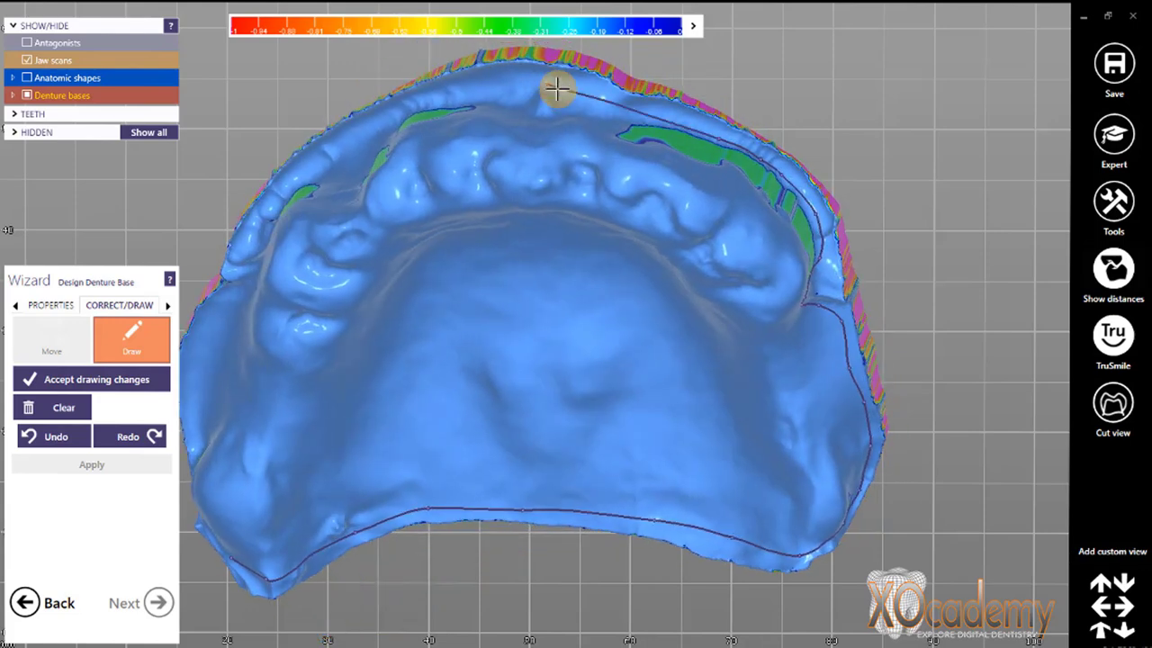
left_click(648, 111)
left_click(601, 112)
left_click(556, 105)
left_click(509, 99)
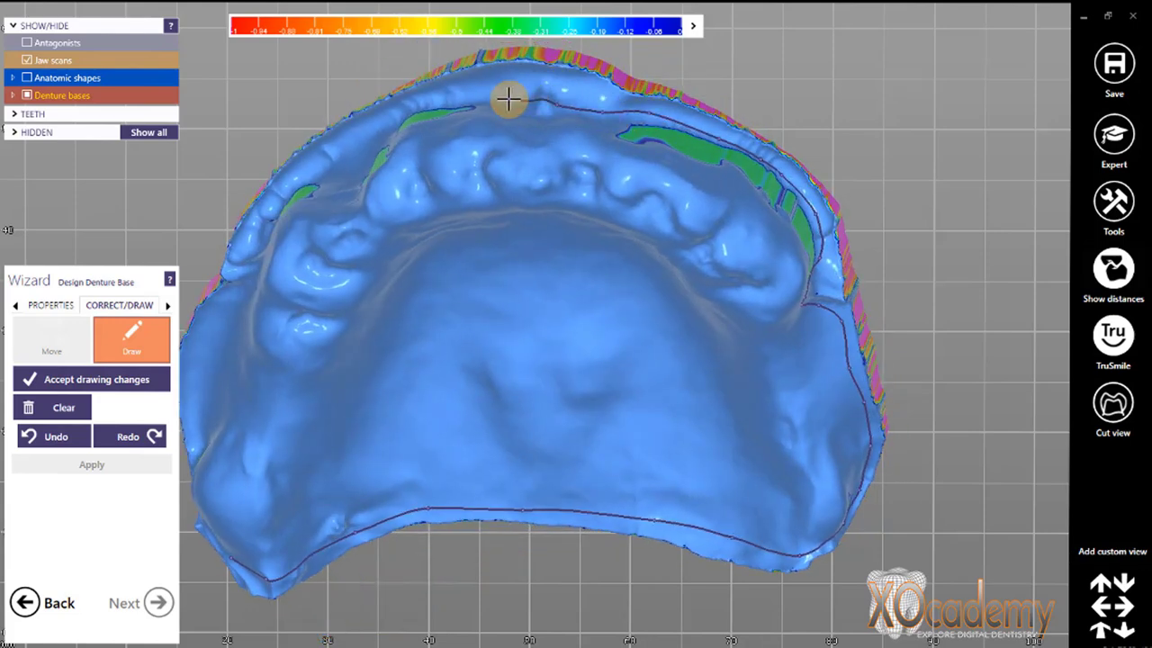
Complete the denture base outline from the front midline along the patient's right vestibule, closing it at the posterior palatal border
left_click(471, 96)
left_click(403, 113)
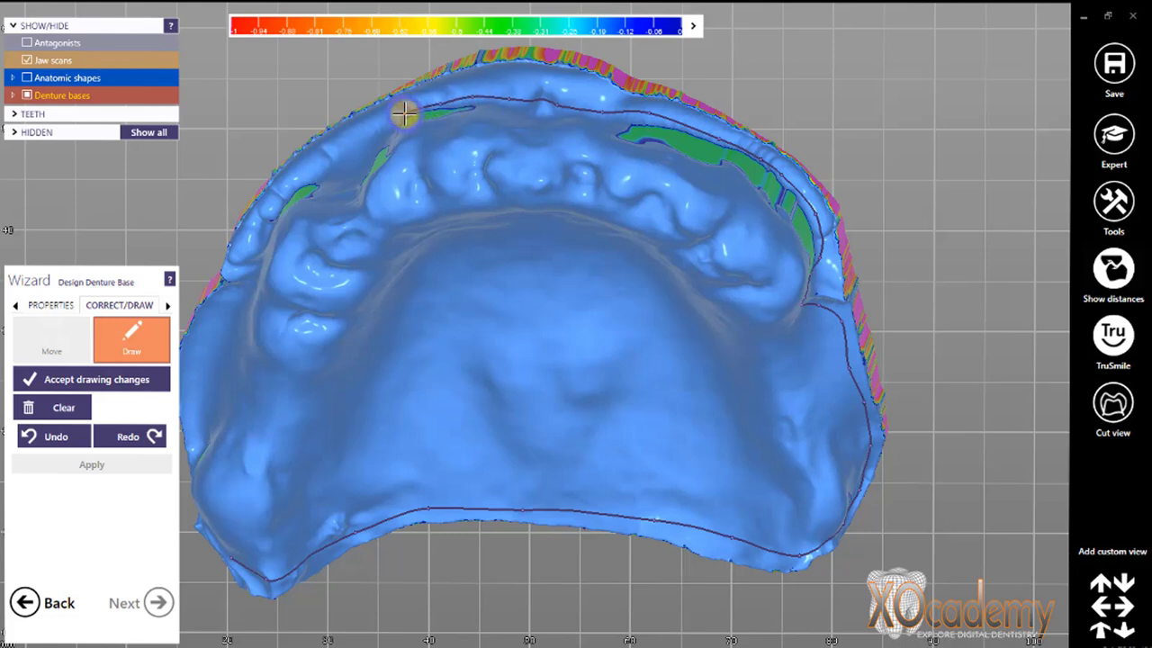
left_click(363, 138)
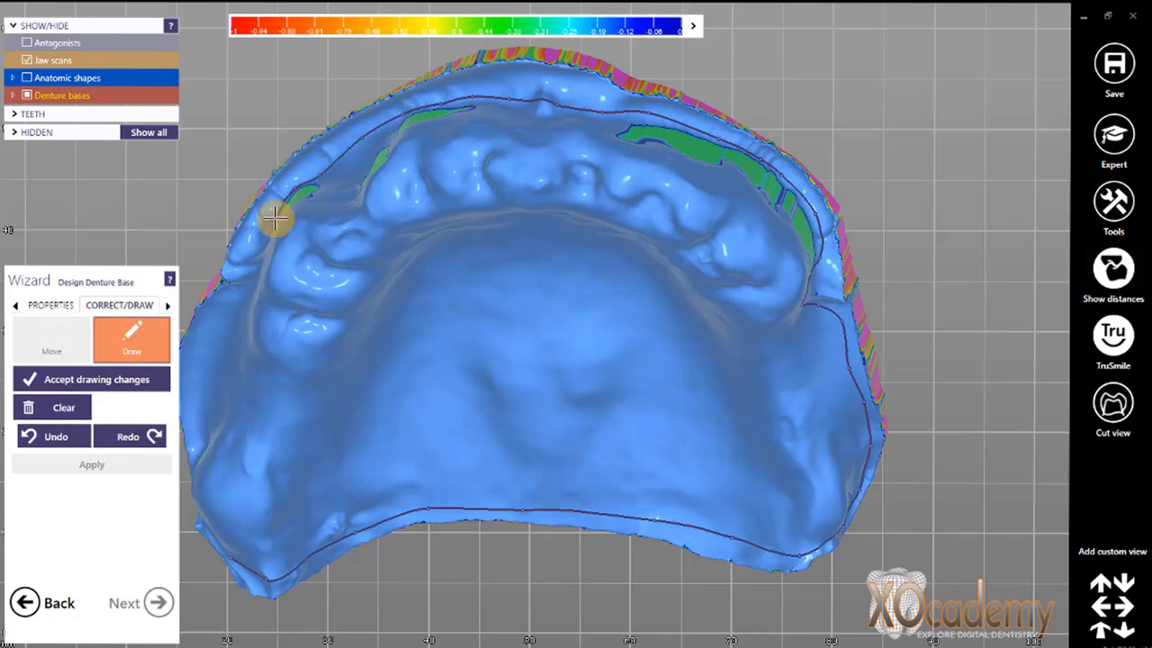
mouse_move(270, 219)
right_mouse_down()
mouse_move(314, 284)
mouse_move(373, 244)
right_mouse_up()
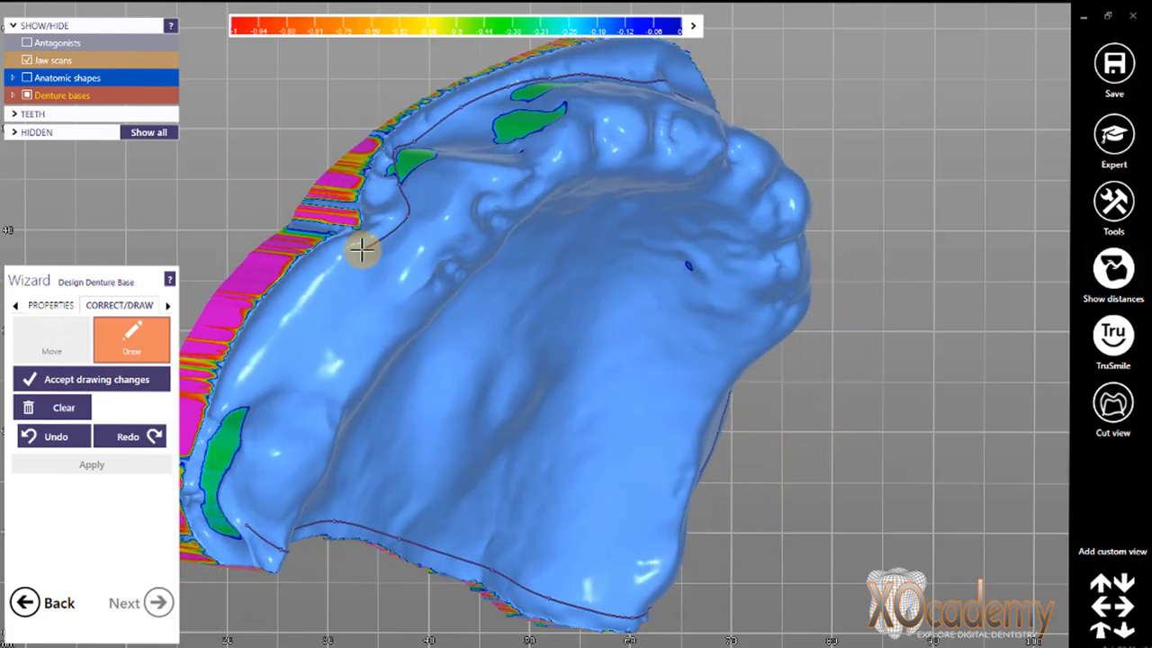
right_click_drag(307, 285, 231, 329)
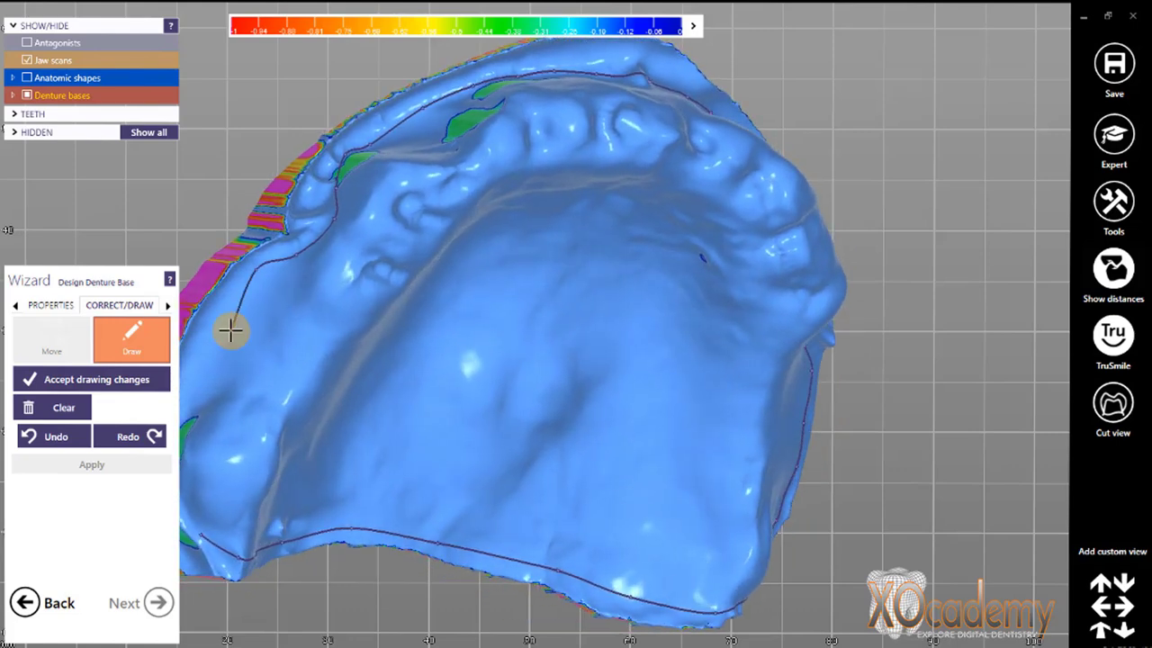
middle_click(204, 320)
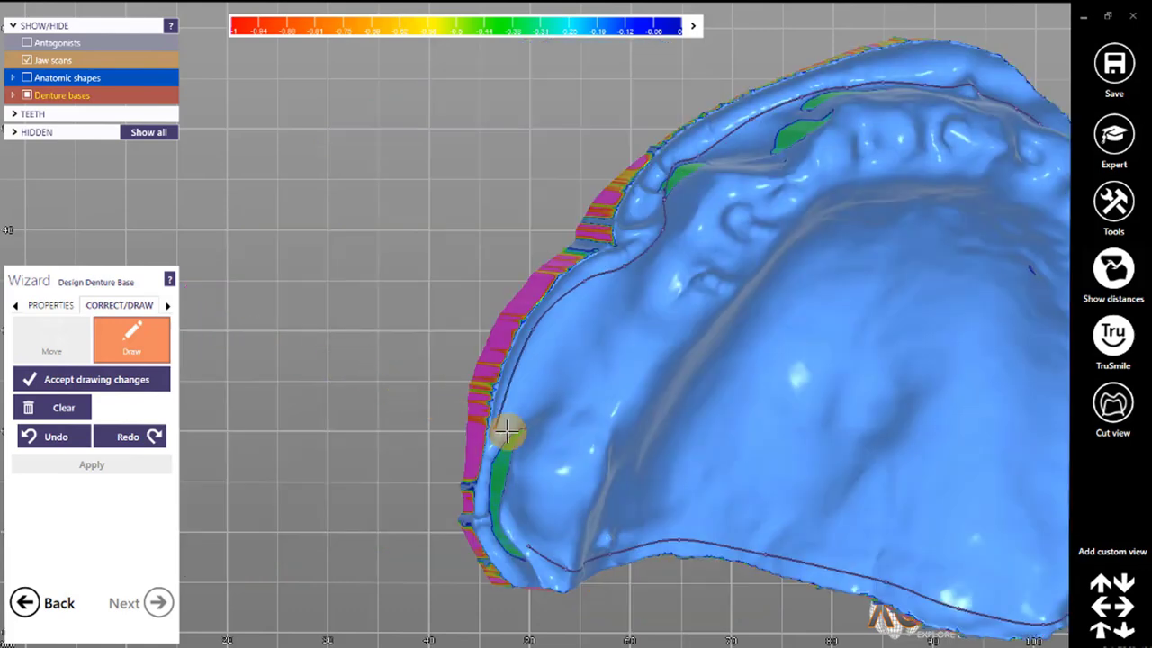
left_click(501, 431)
left_click_drag(492, 455, 526, 548)
double_click(527, 547)
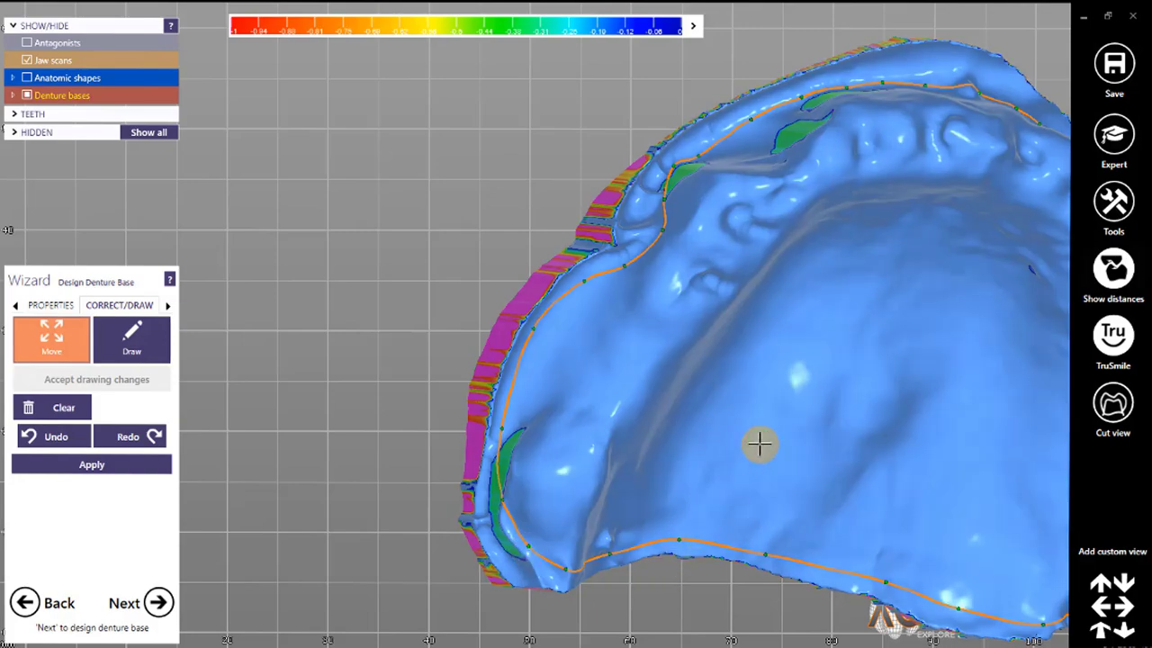
Reshape the denture base outline at the front midline into a notch that relieves the labial frenum
right_click_drag(759, 444, 777, 326)
scroll(778, 326, "down", 5)
right_click_drag(778, 217, 777, 223)
scroll(827, 390, "up", 8)
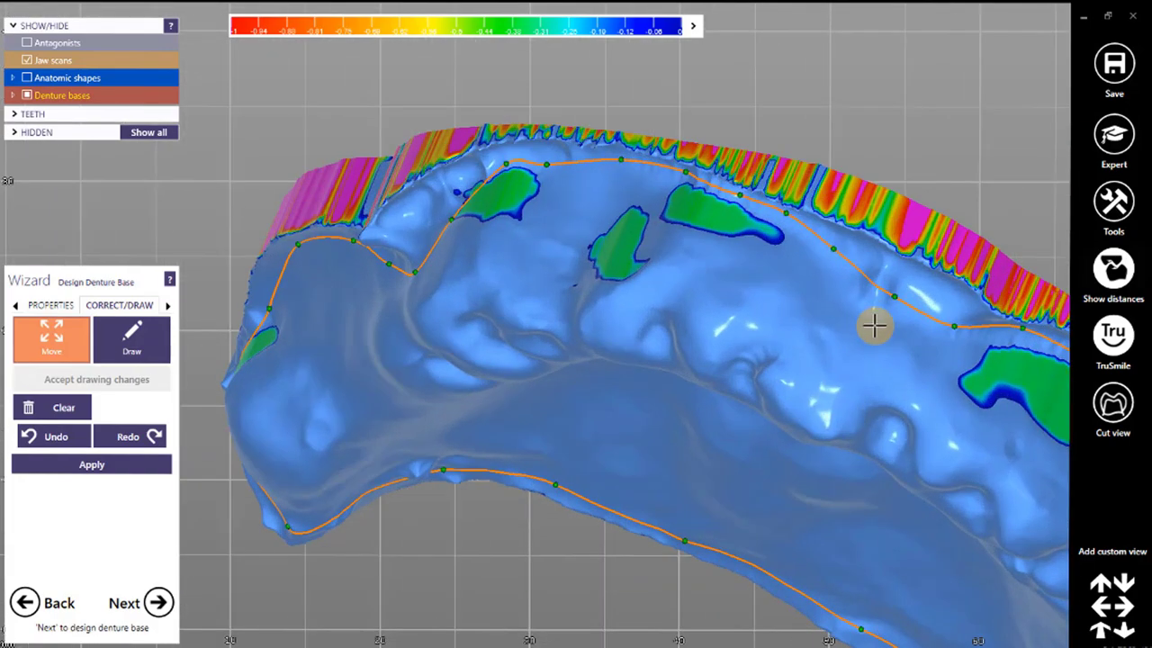
mouse_move(857, 272)
left_mouse_down()
mouse_move(861, 327)
mouse_move(906, 304)
mouse_move(853, 271)
left_mouse_up()
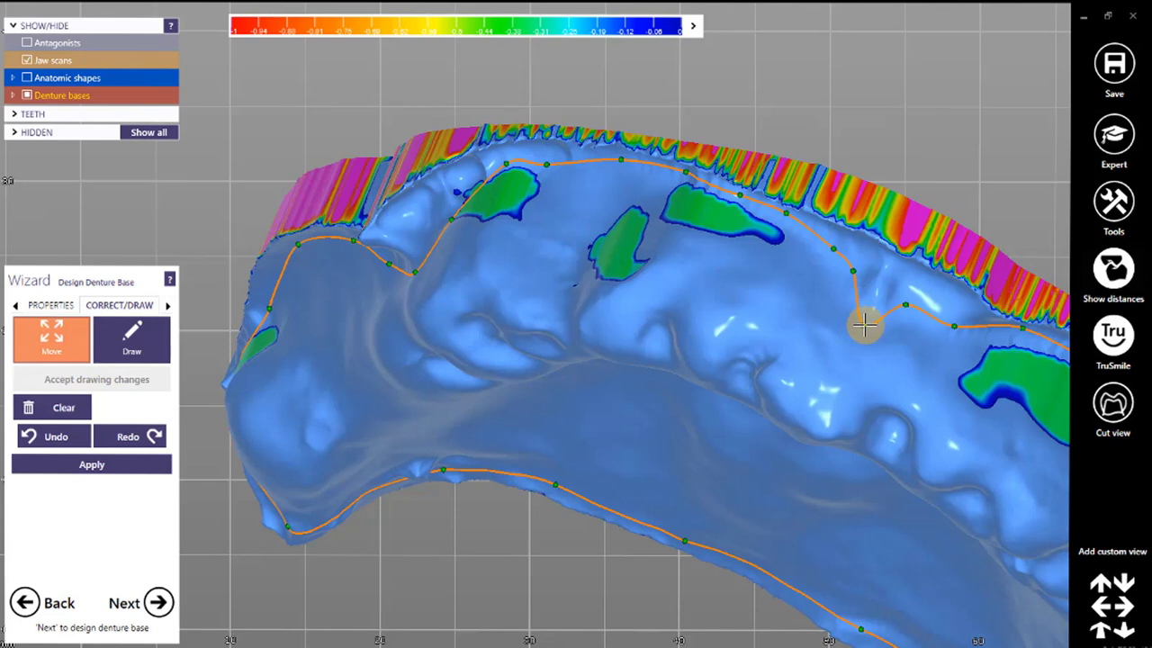
left_click_drag(865, 325, 851, 325)
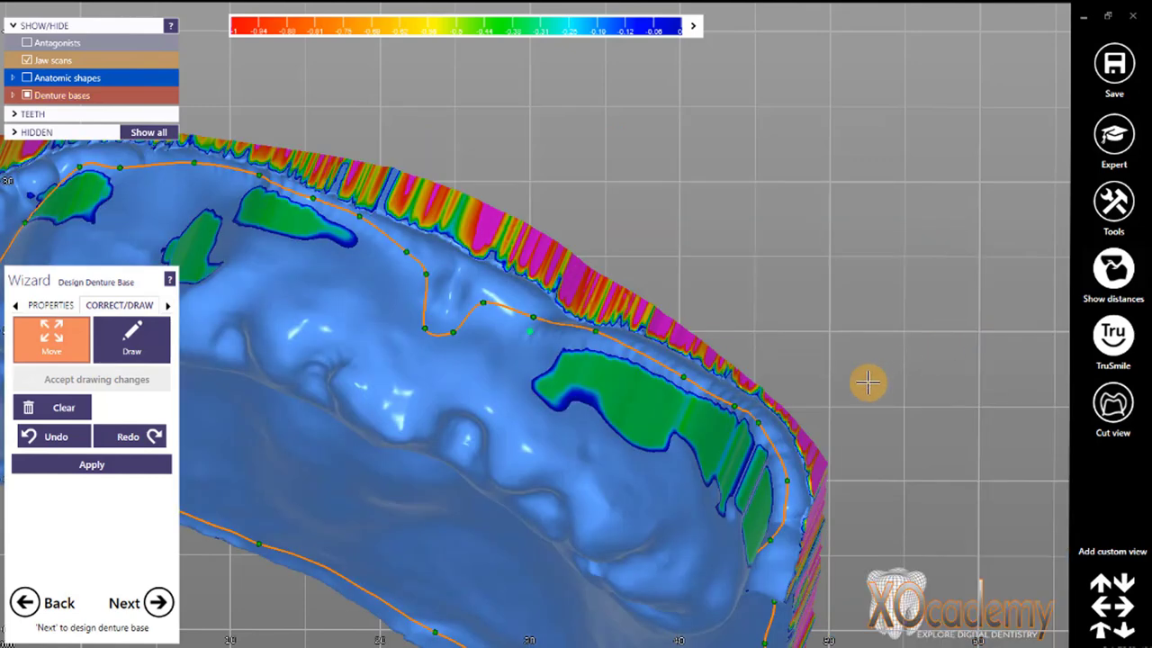
Check the frenum notch from the front and accept the outline to continue to free-forming the denture base
right_click_drag(869, 382, 612, 382)
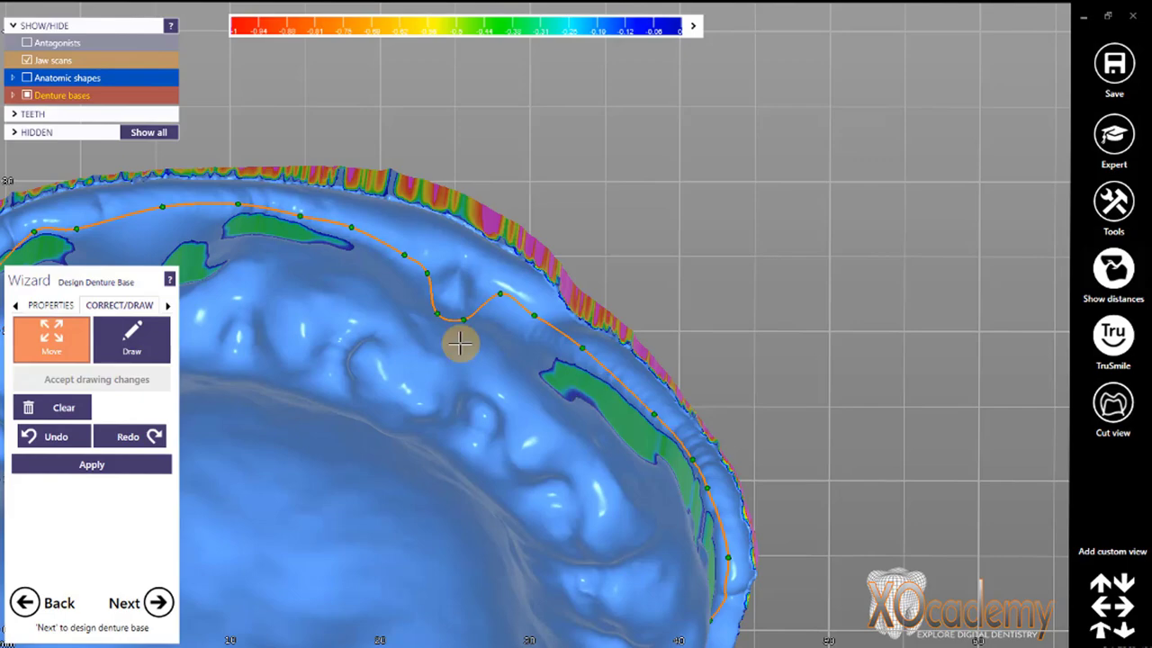
right_click_drag(458, 342, 375, 331)
scroll(389, 319, "down", 2)
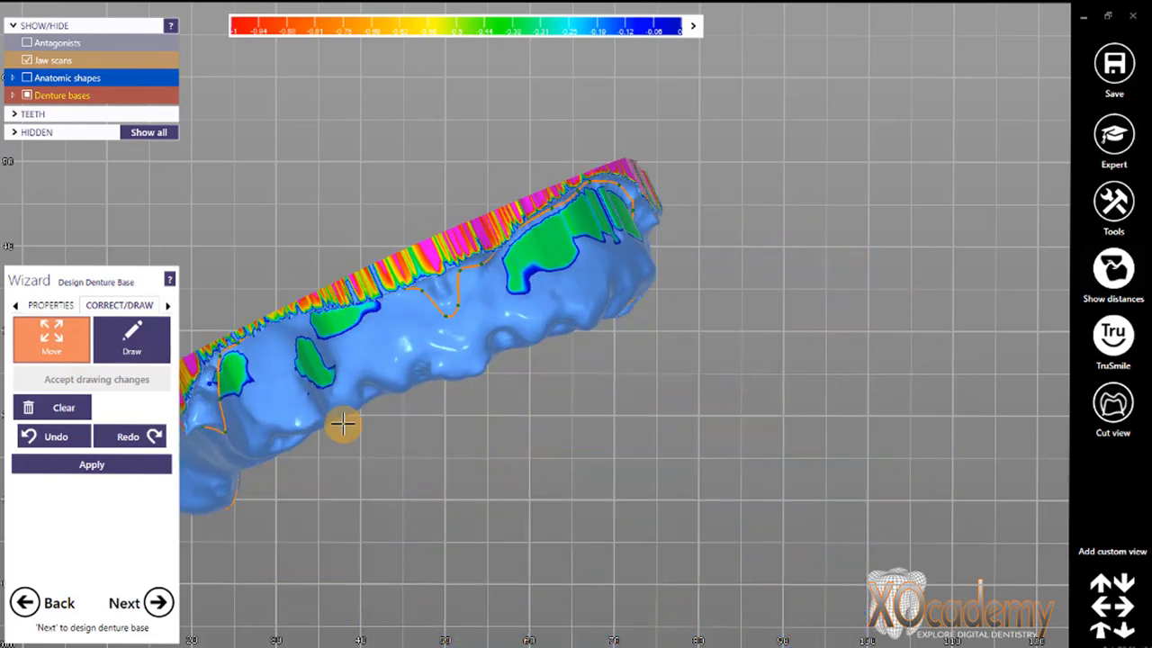
left_click(158, 602)
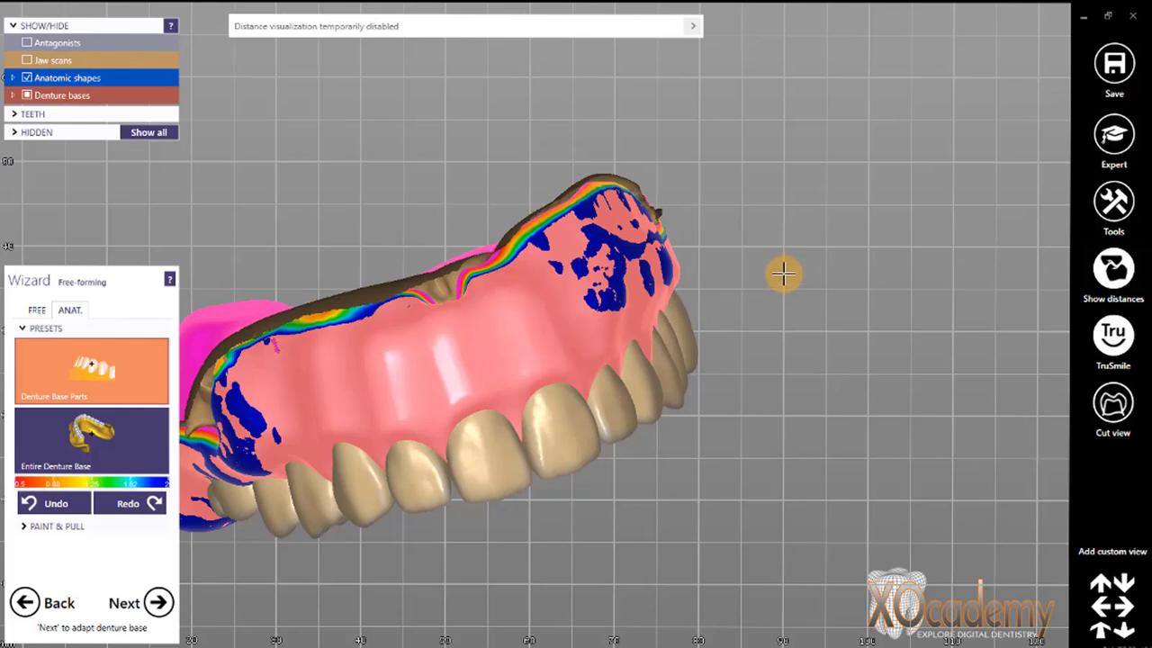
Review the denture base from both sides and shift it slightly with the Entire Denture Base preset
right_click_drag(746, 278, 746, 275)
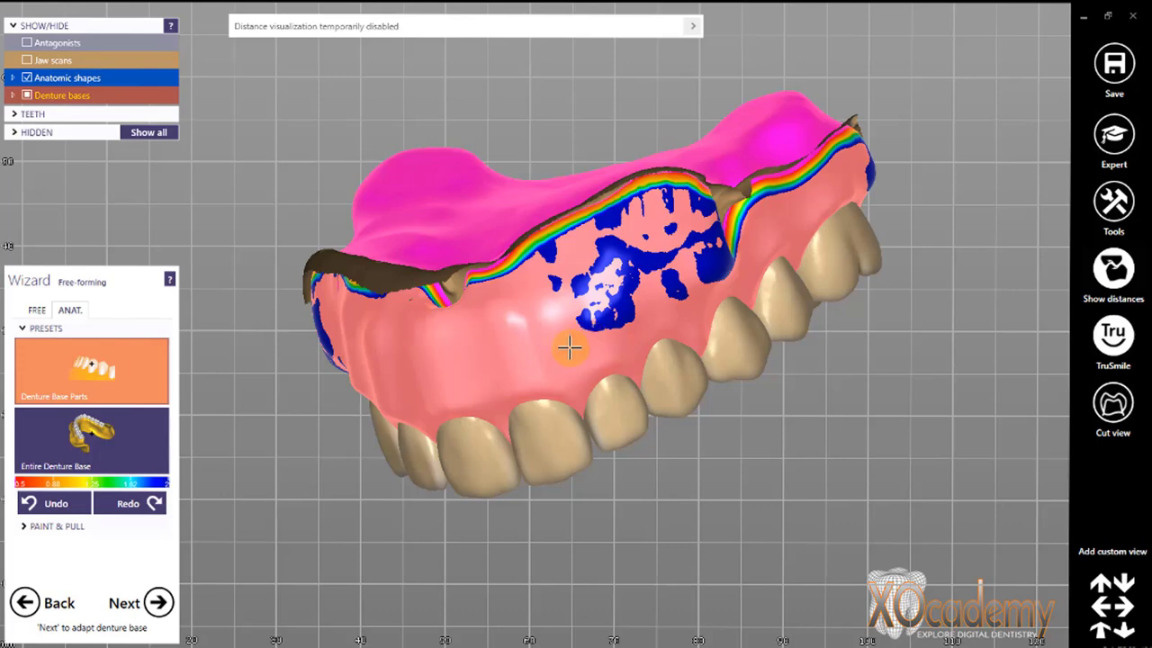
right_click_drag(567, 367, 393, 489)
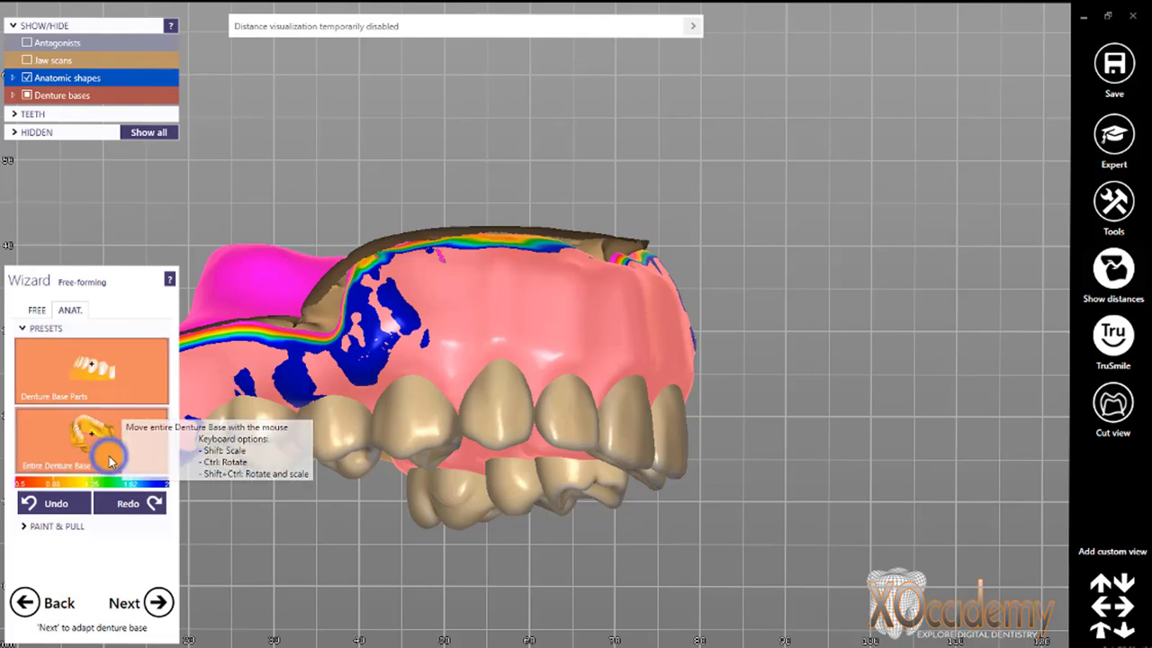
left_click(140, 367)
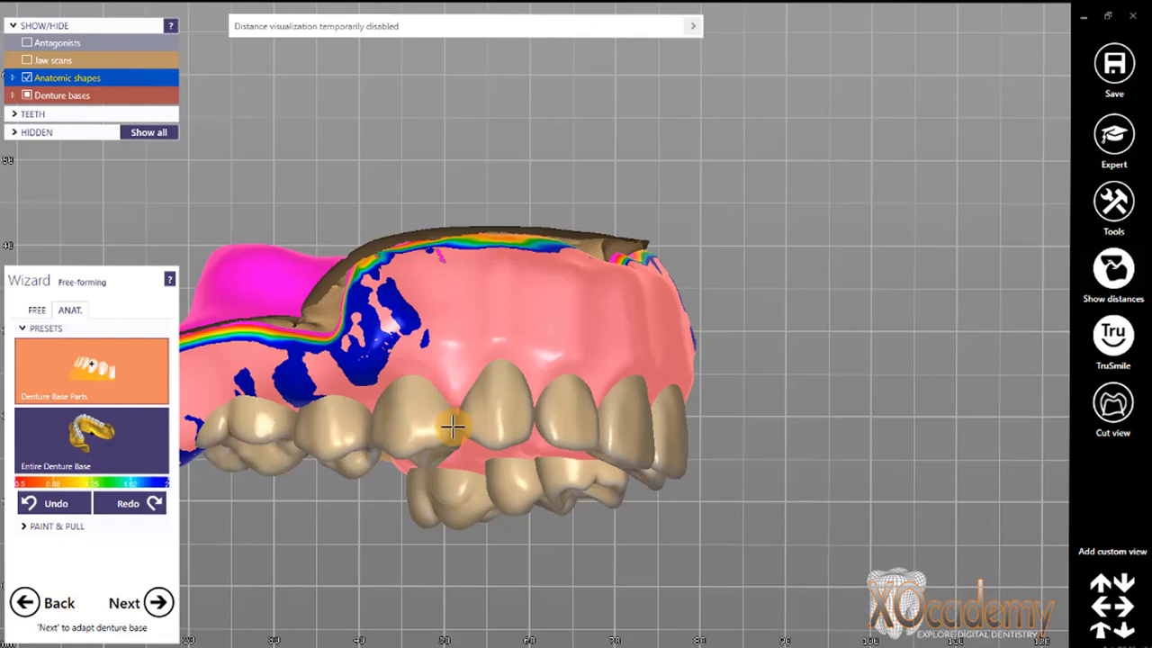
right_click_drag(401, 420, 408, 414)
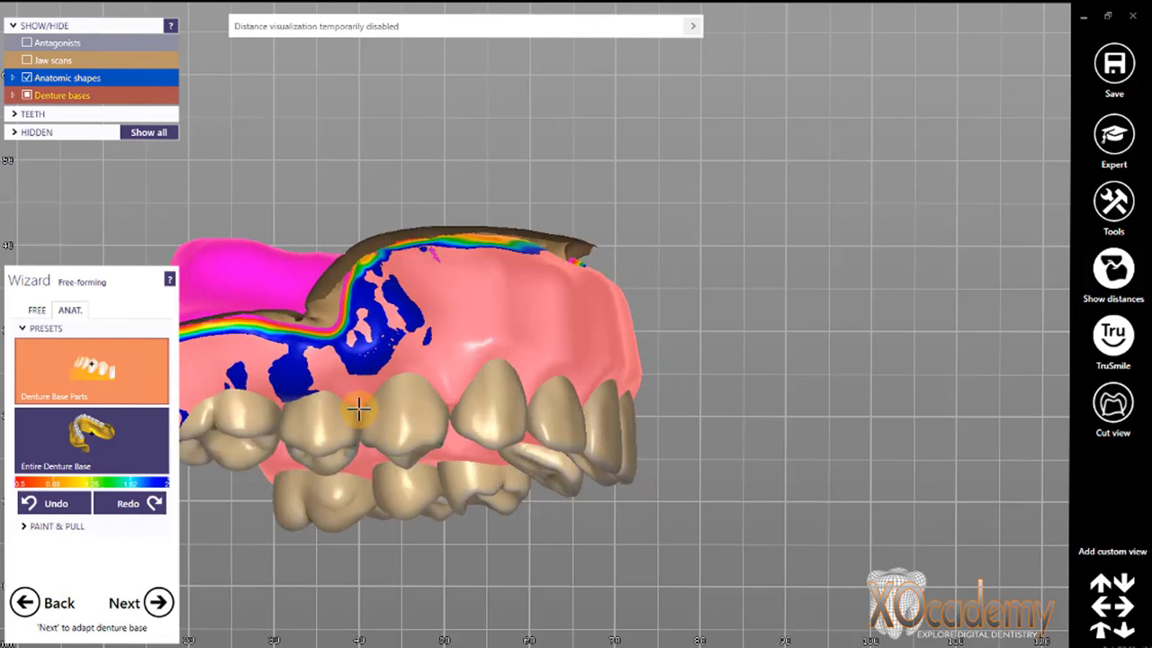
left_click(146, 440)
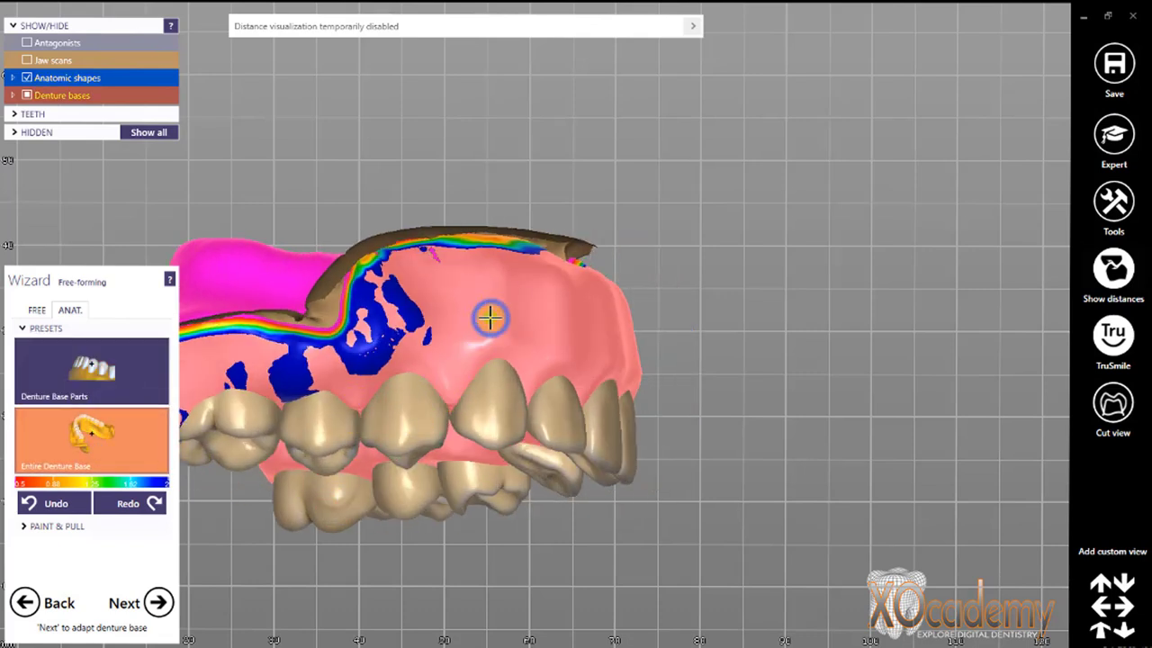
mouse_move(489, 332)
left_mouse_down()
mouse_move(578, 298)
mouse_move(545, 298)
mouse_move(644, 284)
mouse_move(494, 312)
left_mouse_up()
right_click_drag(571, 323, 527, 334)
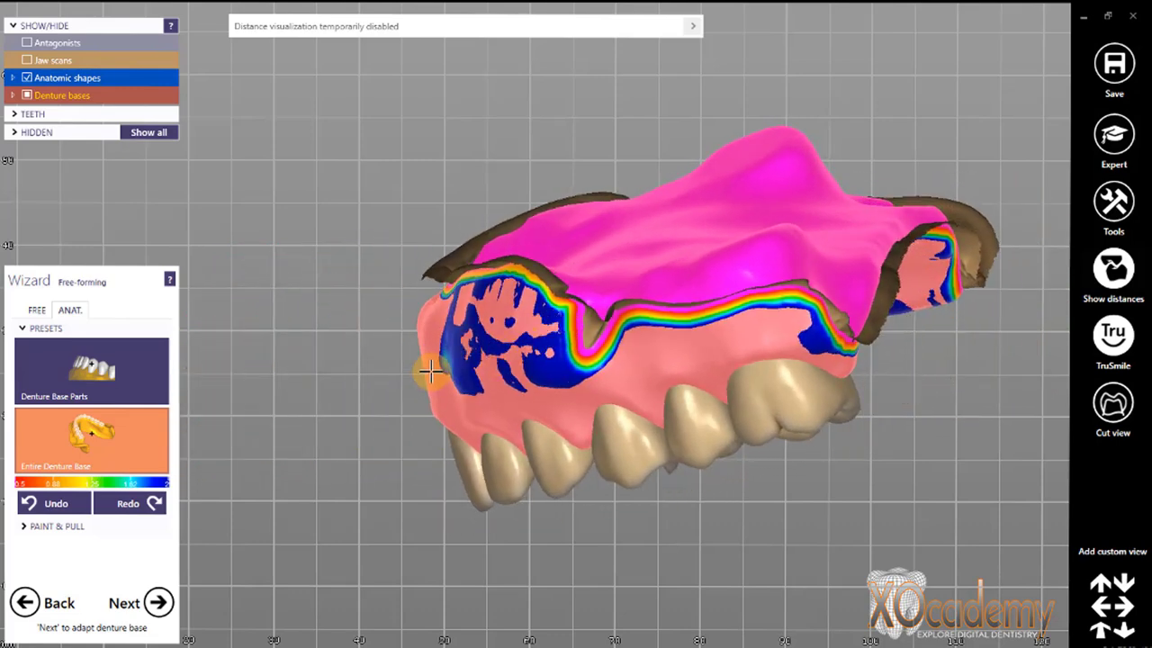
right_click_drag(433, 338, 442, 390)
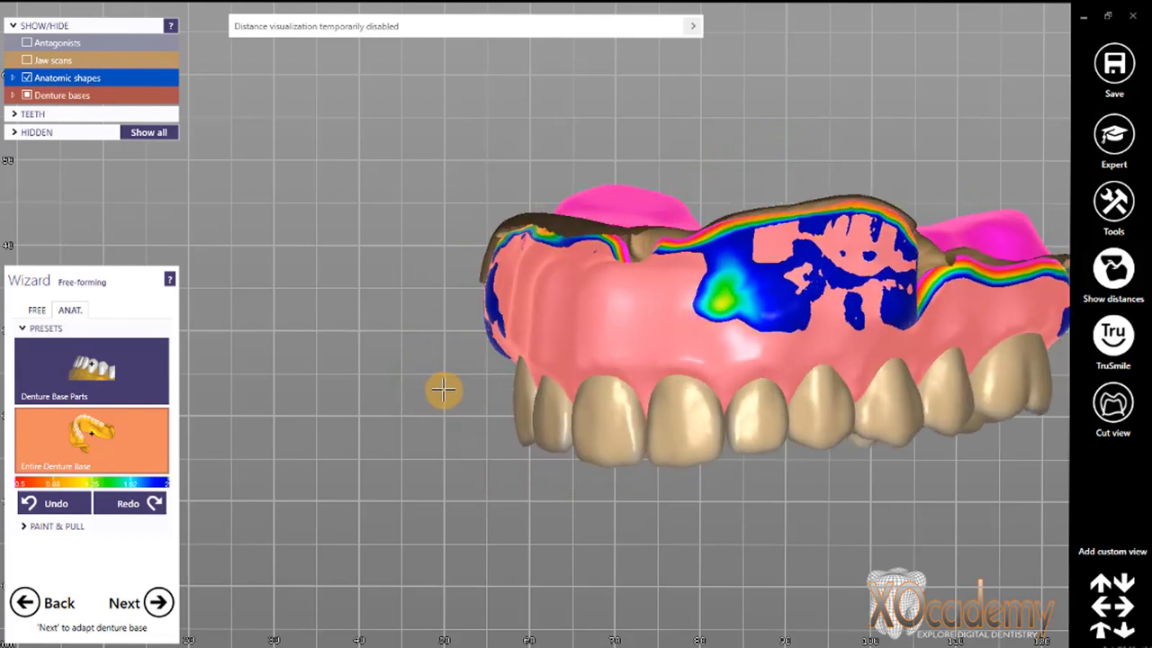
Add material to the front labial surface of the denture base using Add/Remove with a reduced brush size
left_click(32, 313)
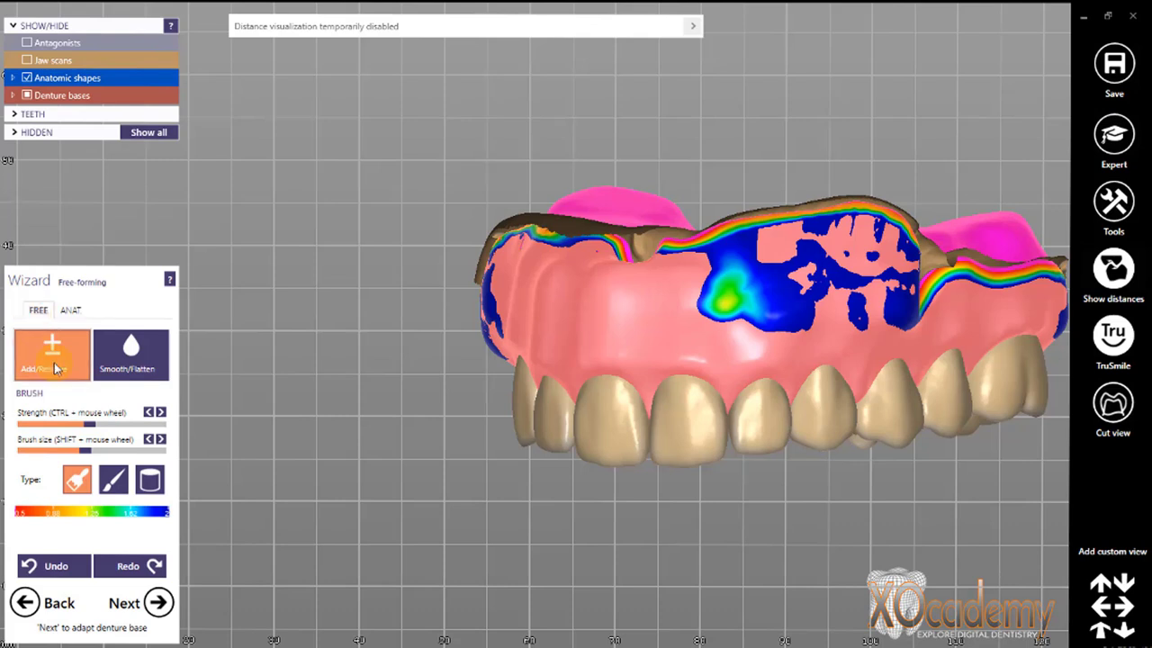
left_click(91, 427)
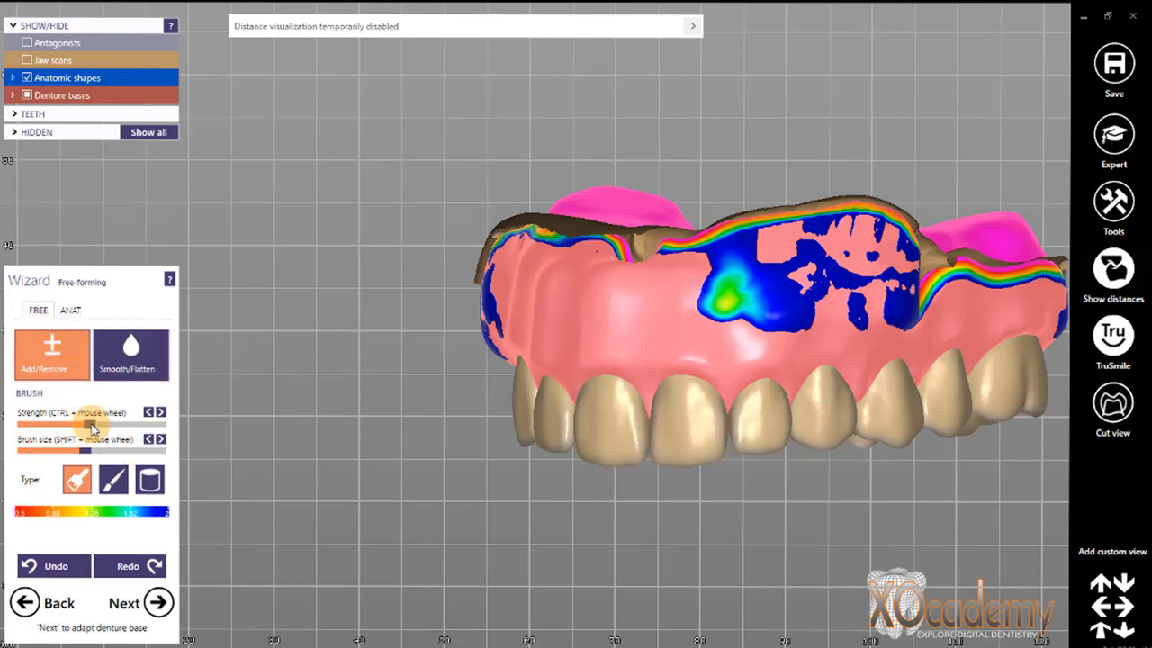
left_click_drag(83, 450, 32, 450)
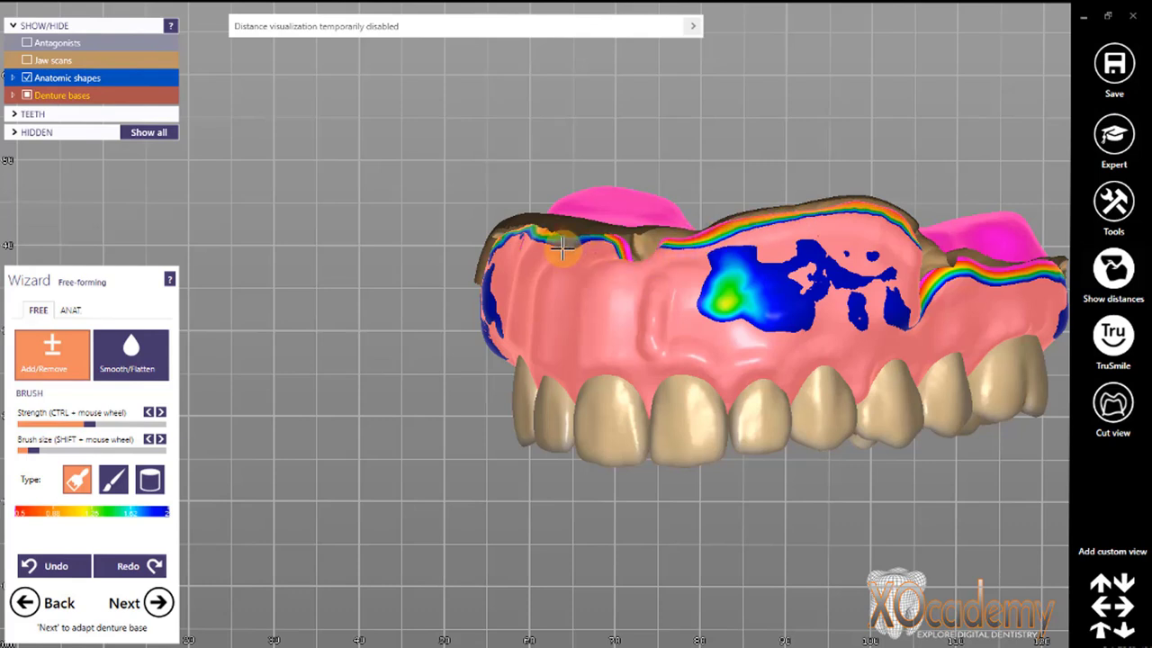
right_click_drag(534, 334, 304, 360)
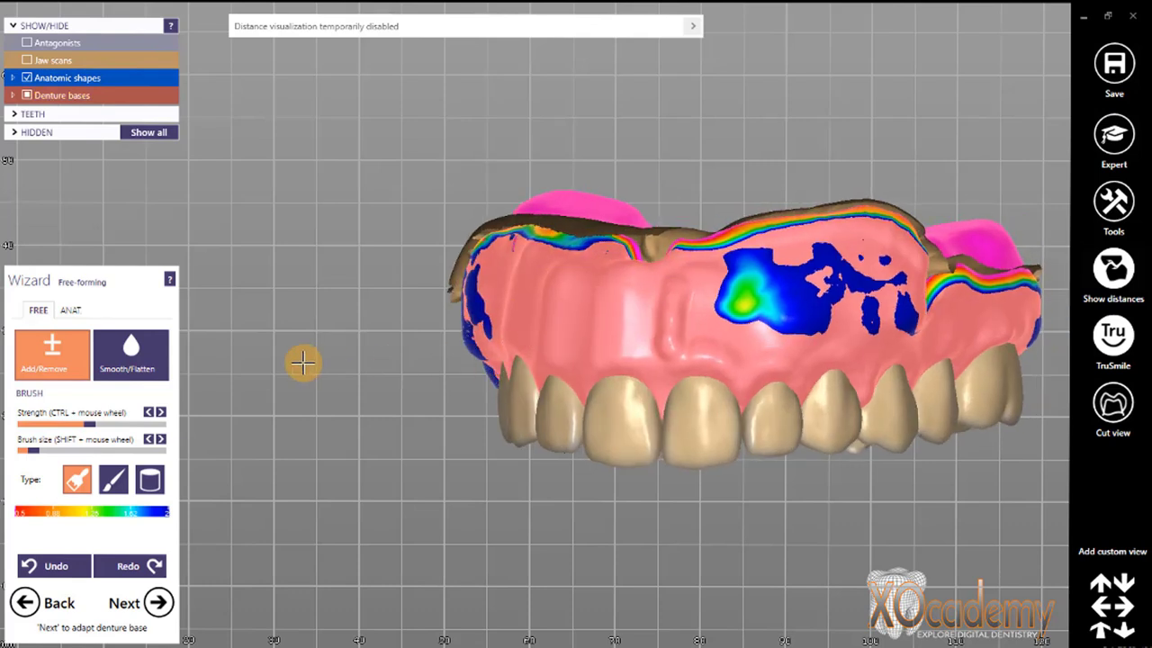
Smooth the front labial surface and the patient's right buccal flange using Smooth/Flatten at near-maximum strength with an enlarged brush
left_click(144, 360)
left_click_drag(88, 427, 155, 424)
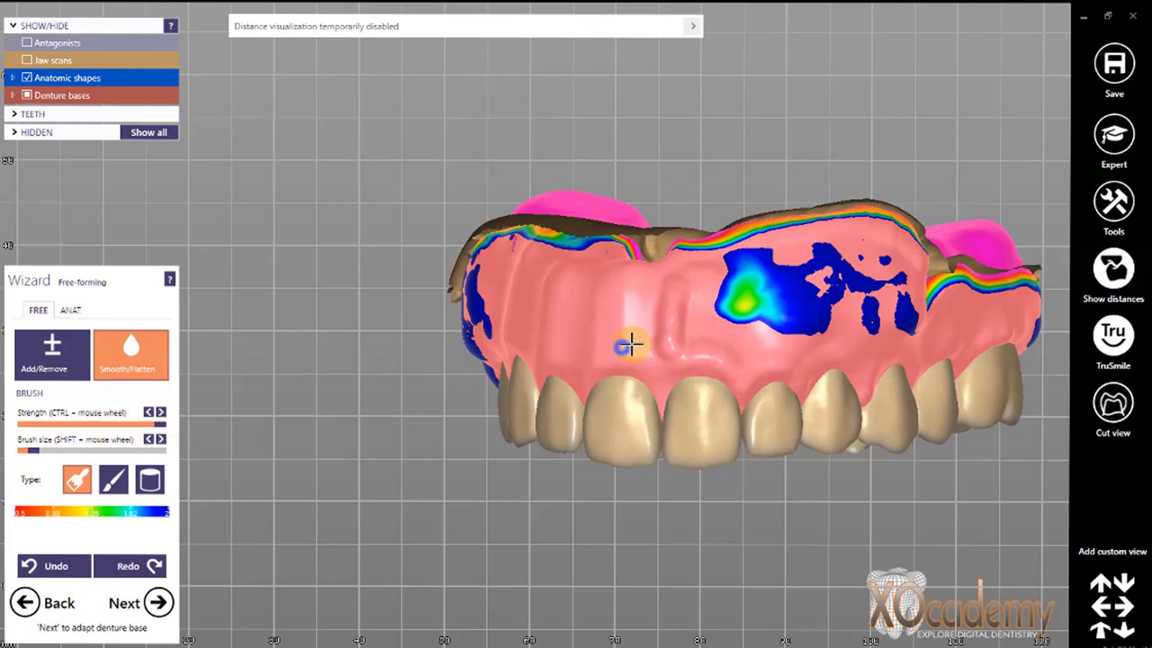
mouse_move(659, 336)
left_mouse_down()
mouse_move(681, 333)
mouse_move(655, 340)
left_mouse_up()
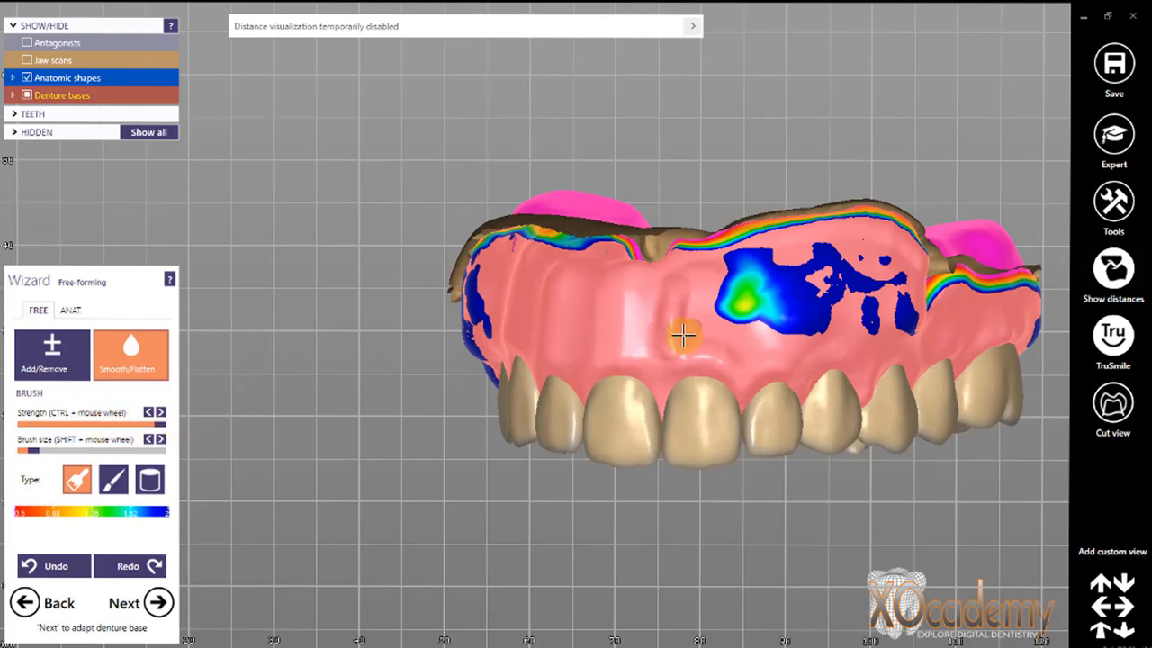
left_click_drag(38, 450, 104, 456)
mouse_move(643, 340)
left_mouse_down()
mouse_move(687, 314)
mouse_move(654, 309)
mouse_move(764, 311)
mouse_move(748, 324)
mouse_move(764, 327)
mouse_move(739, 340)
mouse_move(953, 324)
mouse_move(994, 304)
mouse_move(877, 279)
mouse_move(691, 297)
mouse_move(867, 393)
mouse_move(867, 375)
mouse_move(747, 311)
mouse_move(514, 291)
left_mouse_up()
mouse_move(514, 291)
right_mouse_down()
mouse_move(614, 350)
mouse_move(568, 340)
right_mouse_up()
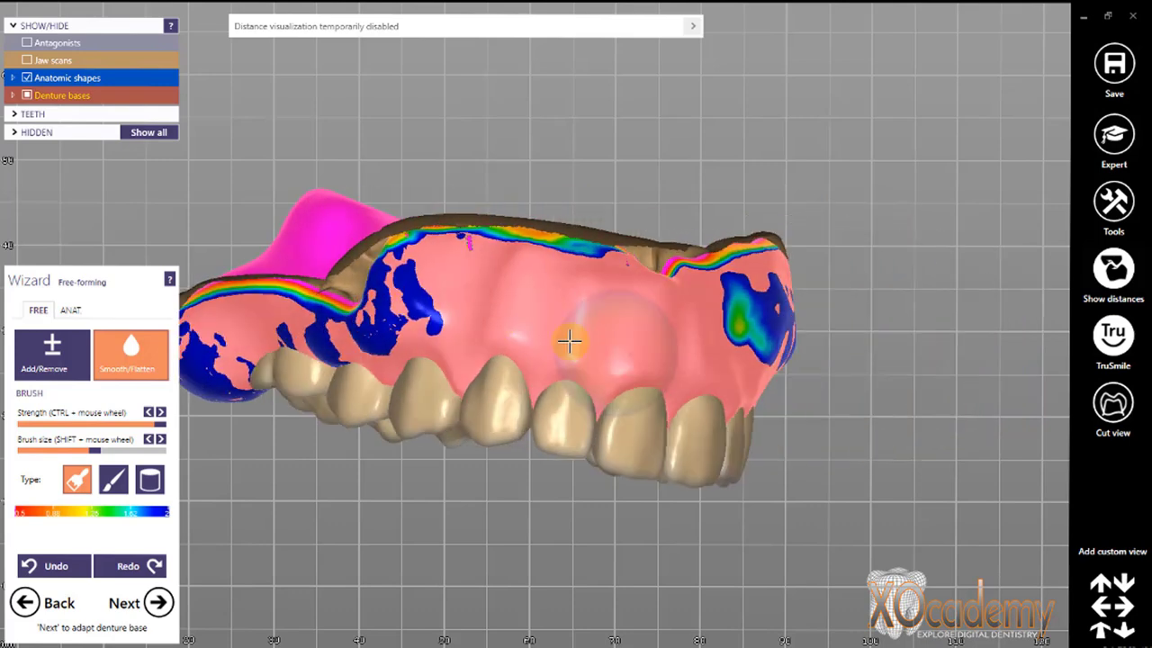
mouse_move(468, 312)
left_mouse_down()
mouse_move(401, 314)
mouse_move(286, 353)
left_mouse_up()
Inspect the denture base thickness colours and surface smoothness from the occlusal, palatal, buccal and labial sides
right_click_drag(443, 453, 444, 447)
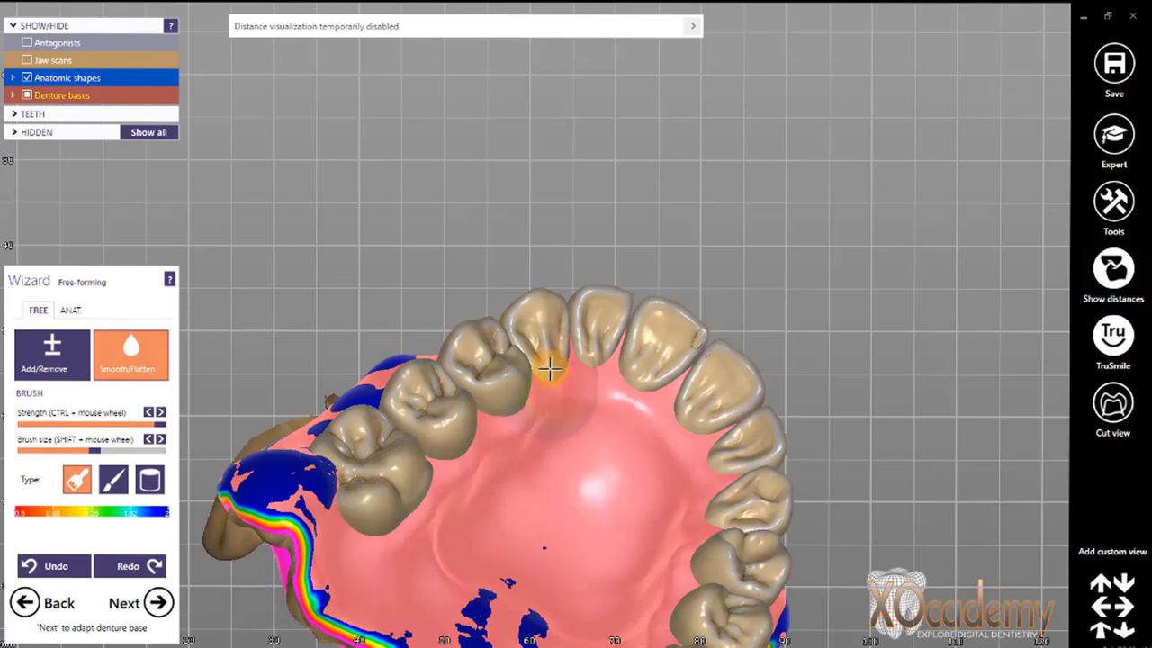
right_click_drag(548, 368, 550, 376)
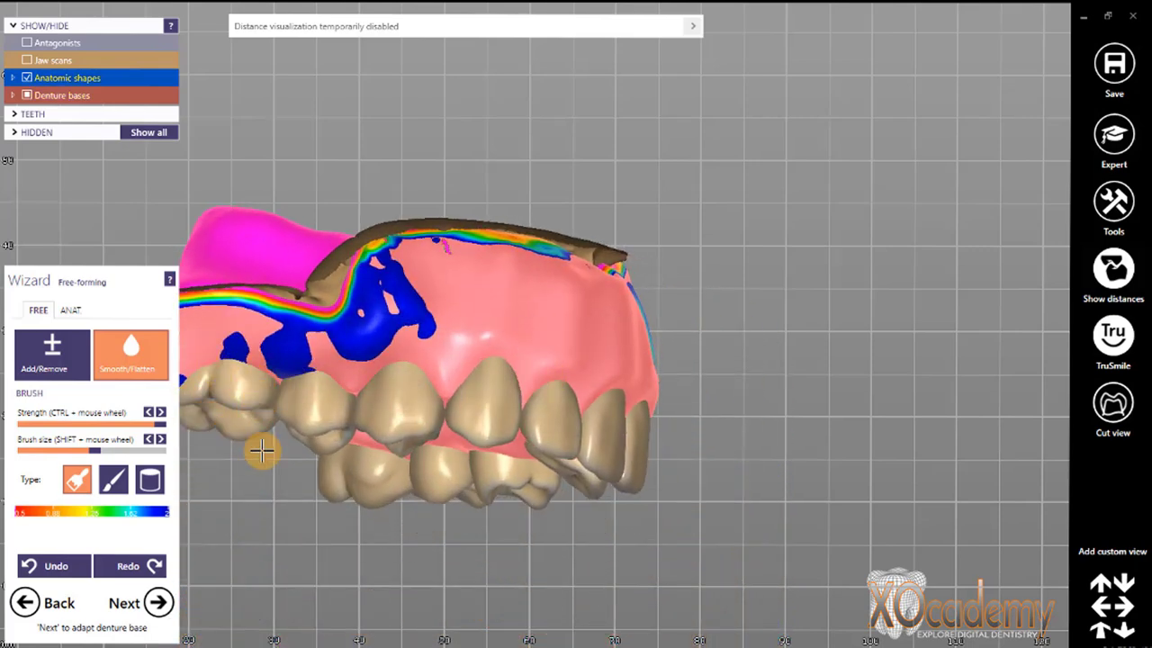
right_click_drag(260, 452, 336, 313)
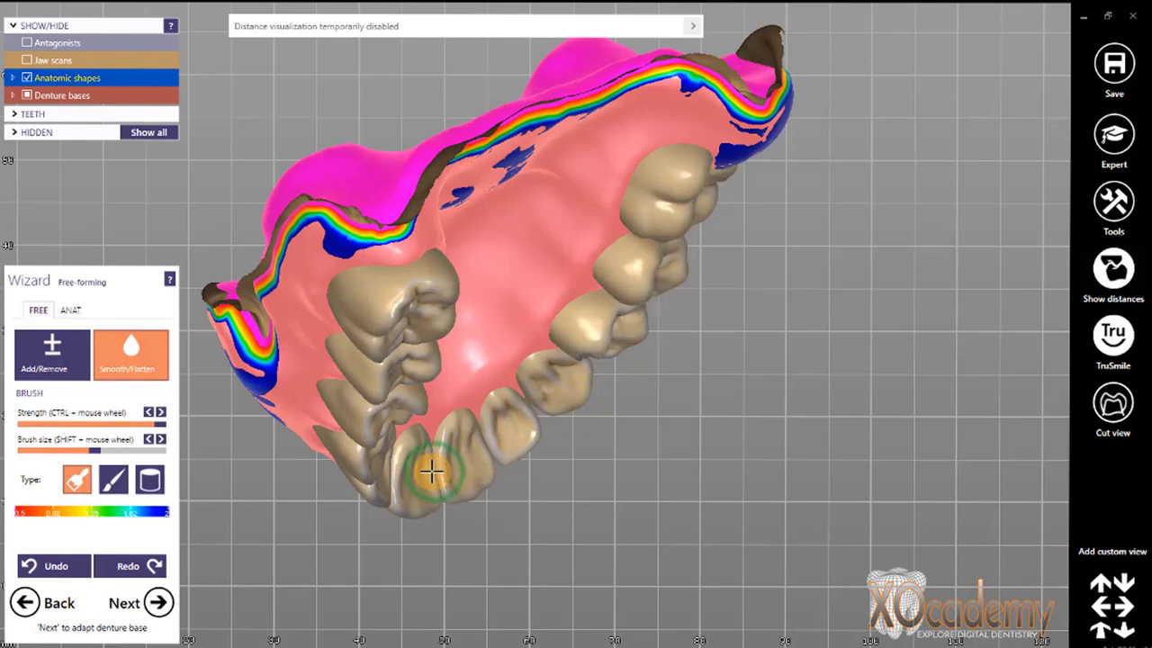
right_click_drag(433, 471, 431, 472)
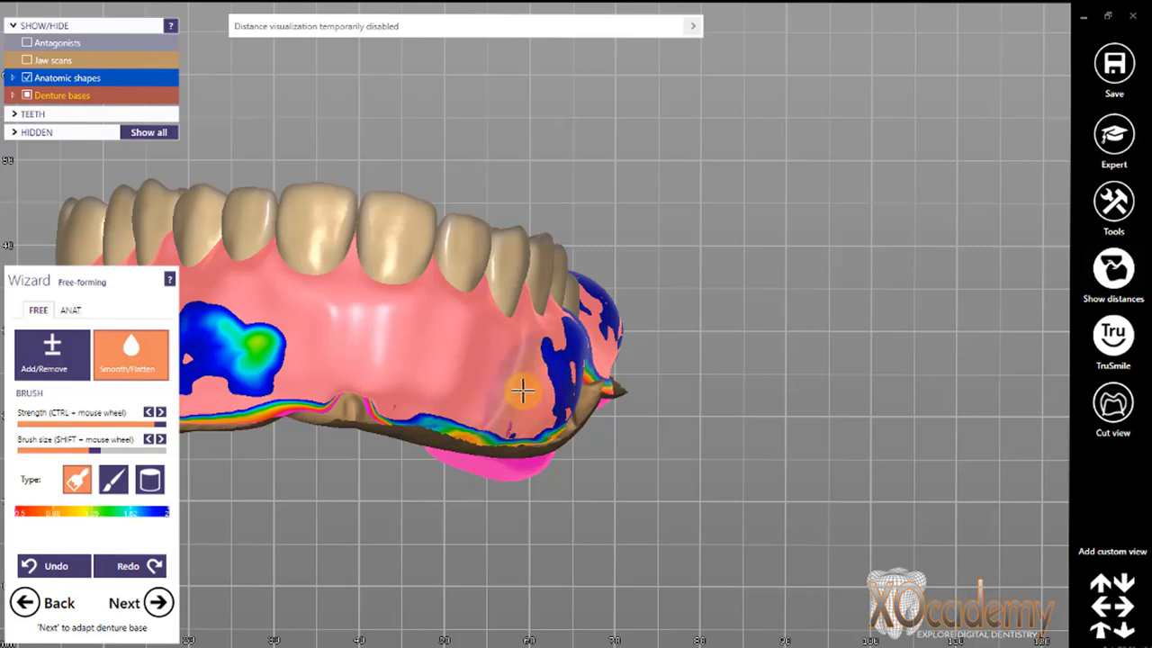
scroll(517, 388, "down", 2)
scroll(517, 389, "down", 1)
middle_click(446, 360)
scroll(486, 323, "up", 5)
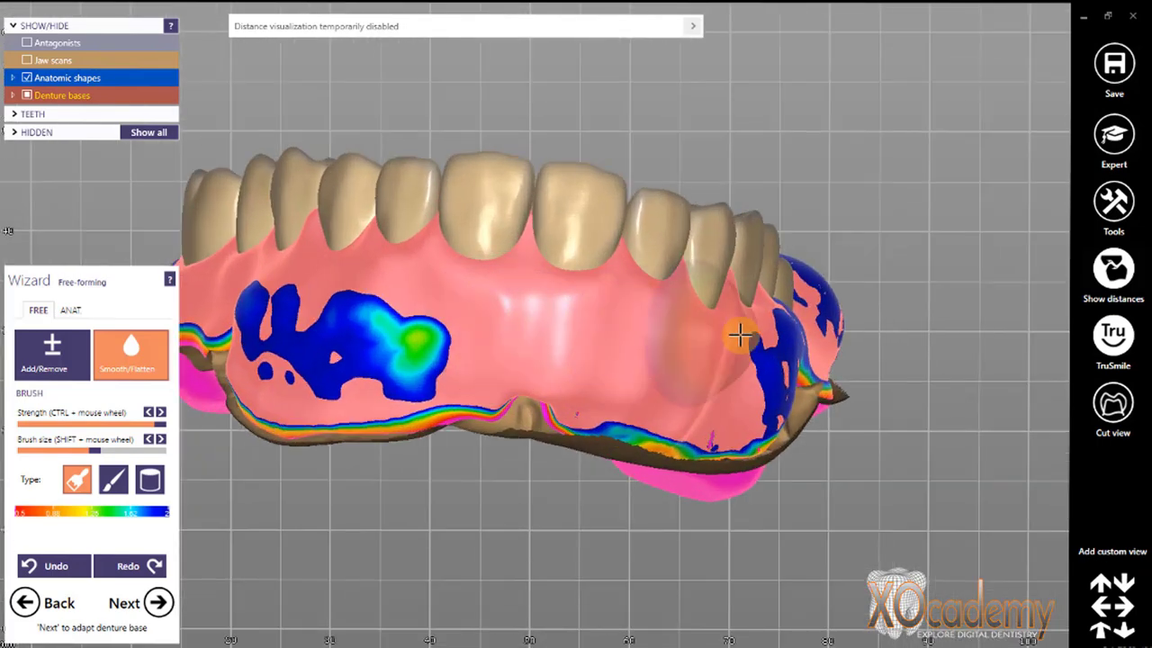
right_click_drag(736, 334, 735, 330)
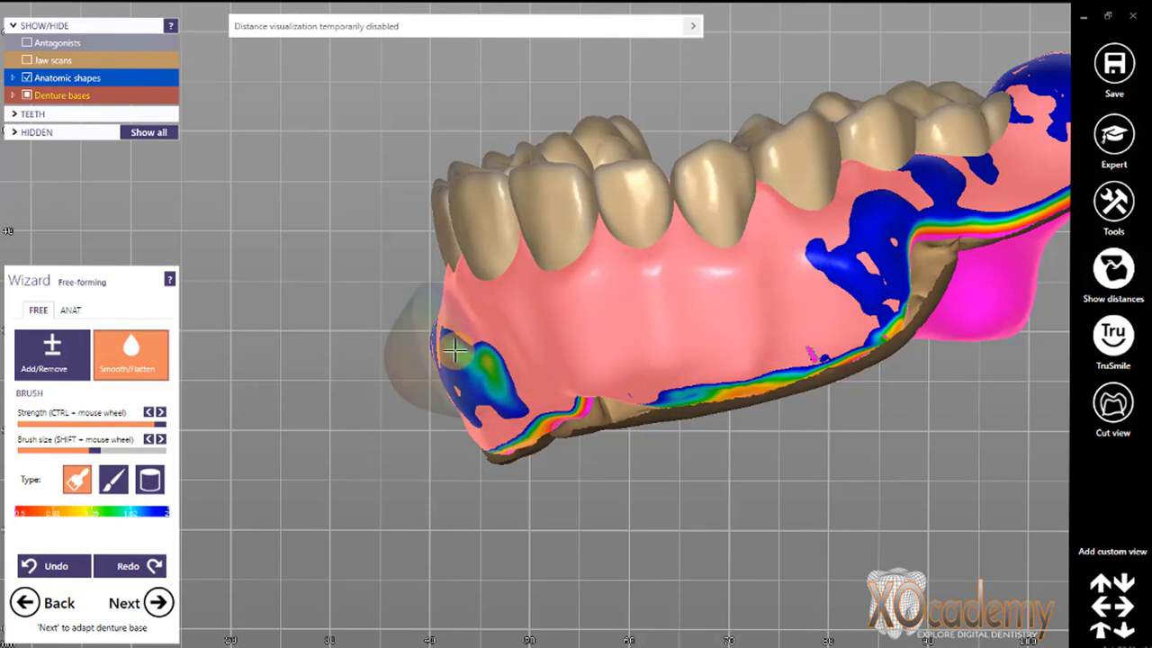
Continue to adapting the denture base to the teeth and review the minimum thickness and tooth pocket gap settings
left_click(152, 610)
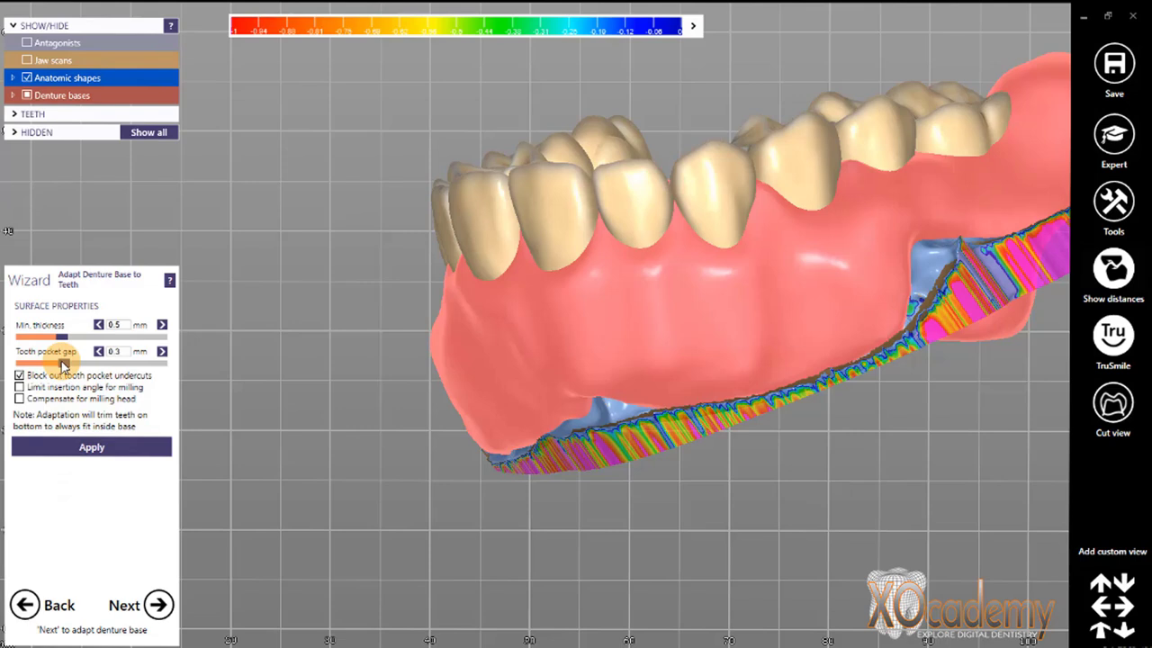
left_click_drag(63, 363, 24, 361)
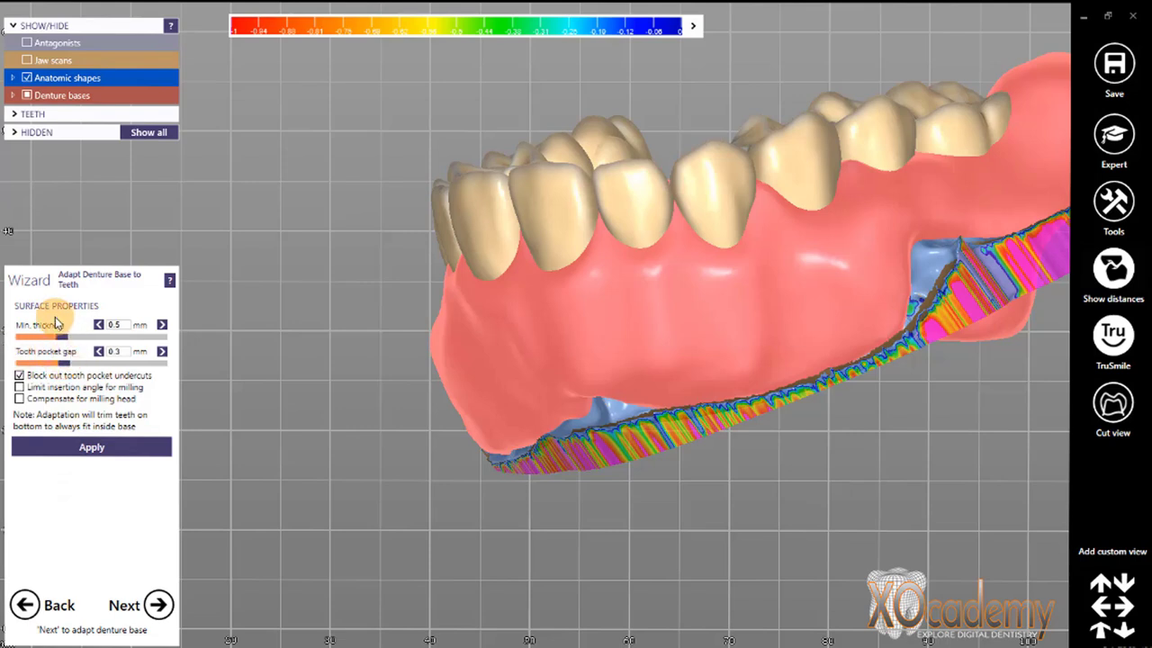
double_click(113, 324)
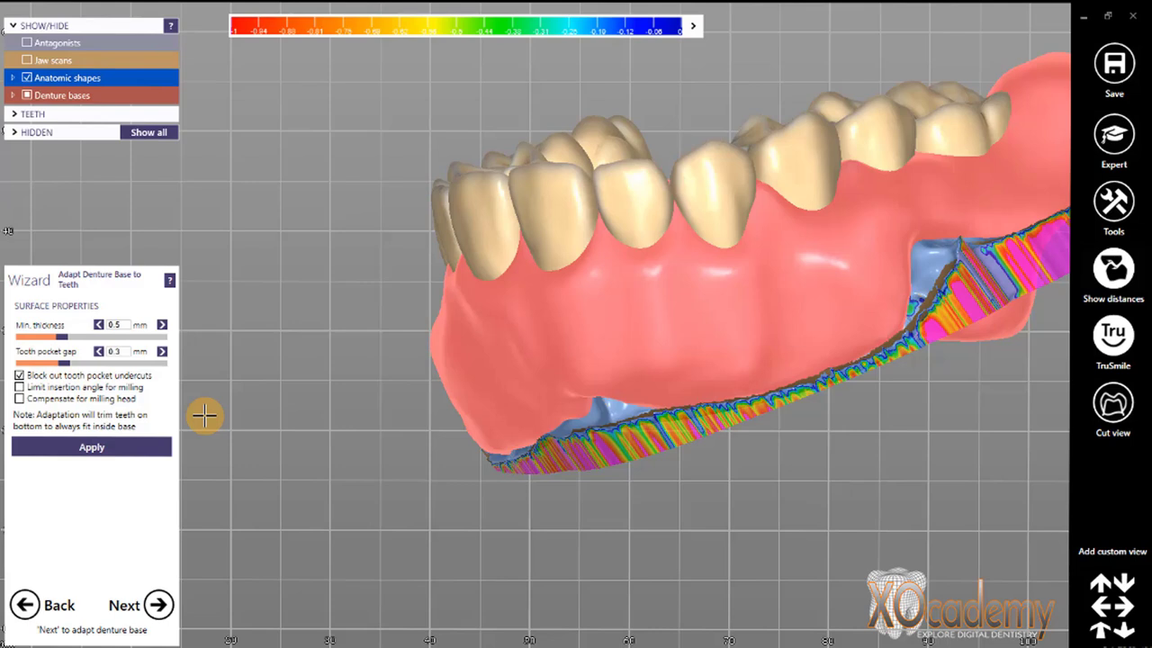
Adapt the denture base to the teeth with 0.5 mm minimum thickness and 0.3 mm tooth pocket gap, and proceed to merging the restorations
left_click(19, 398)
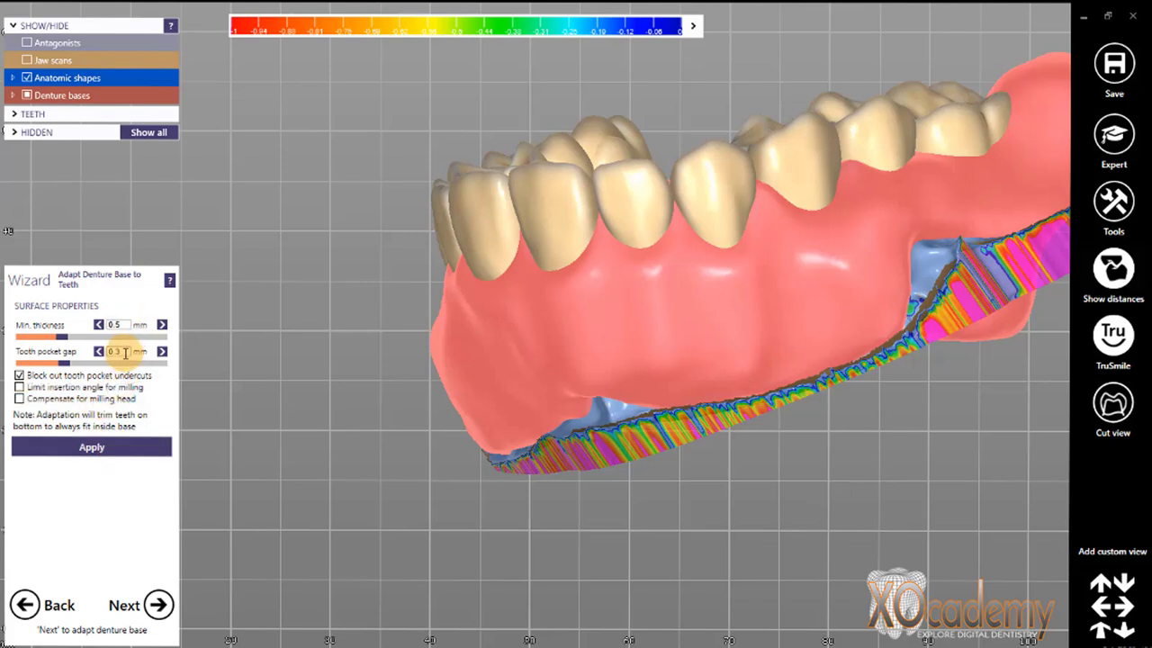
left_click(126, 456)
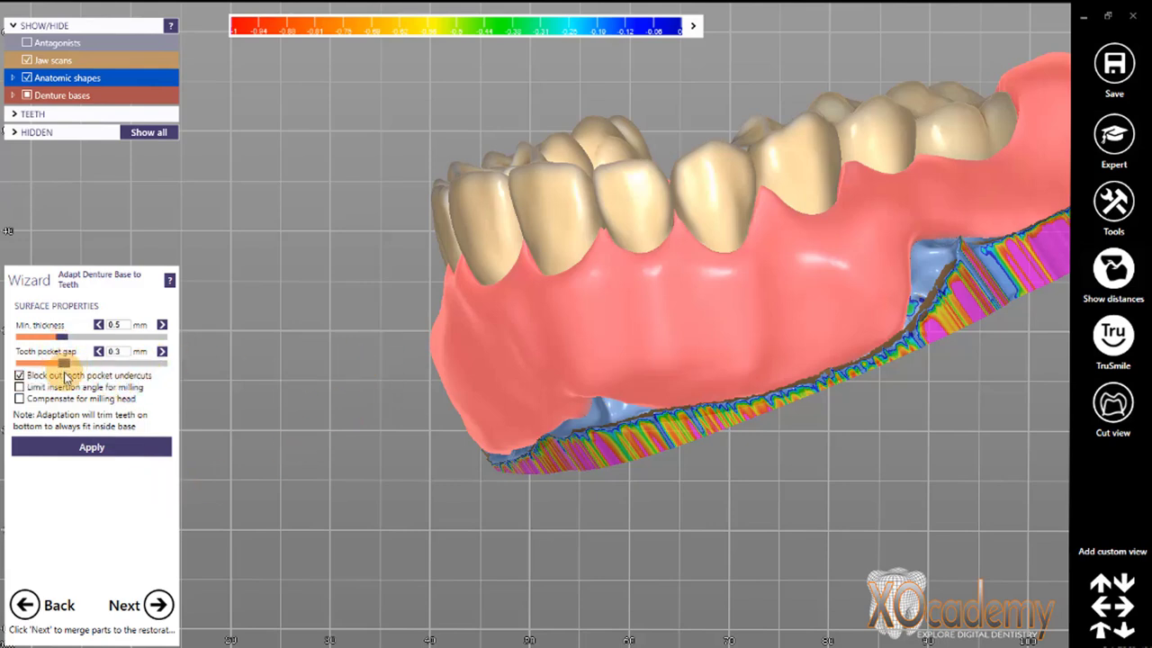
left_click(160, 606)
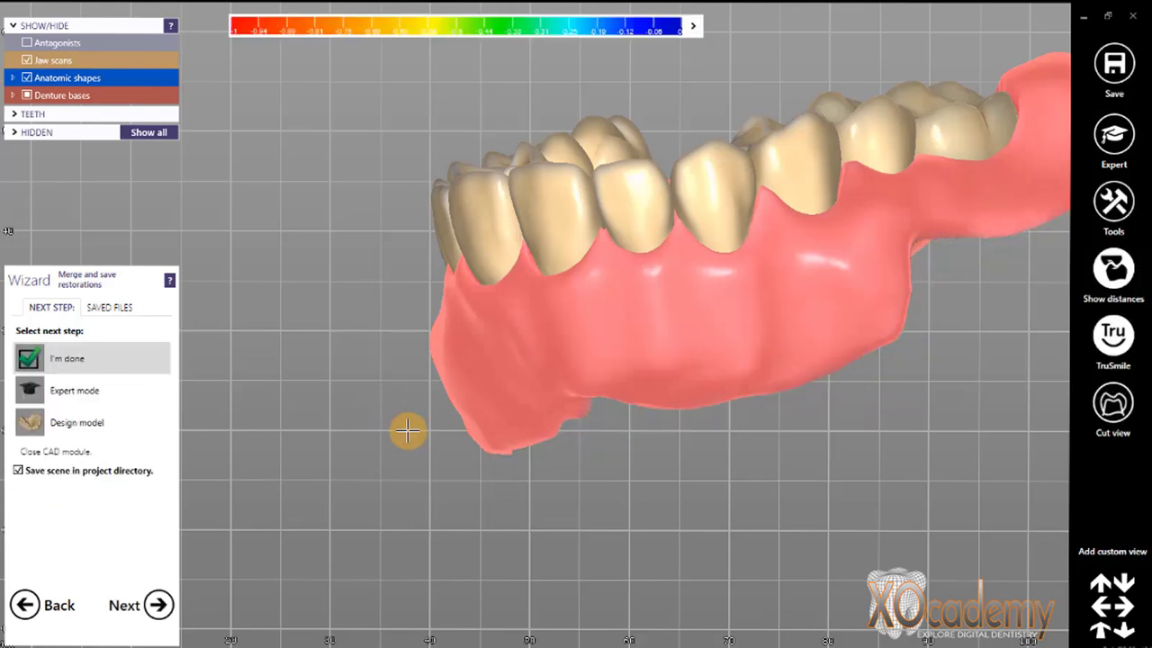
Show the jaw scan under the finished denture, and switch all denture bases off and back on to compare them
right_click_drag(733, 95, 732, 103)
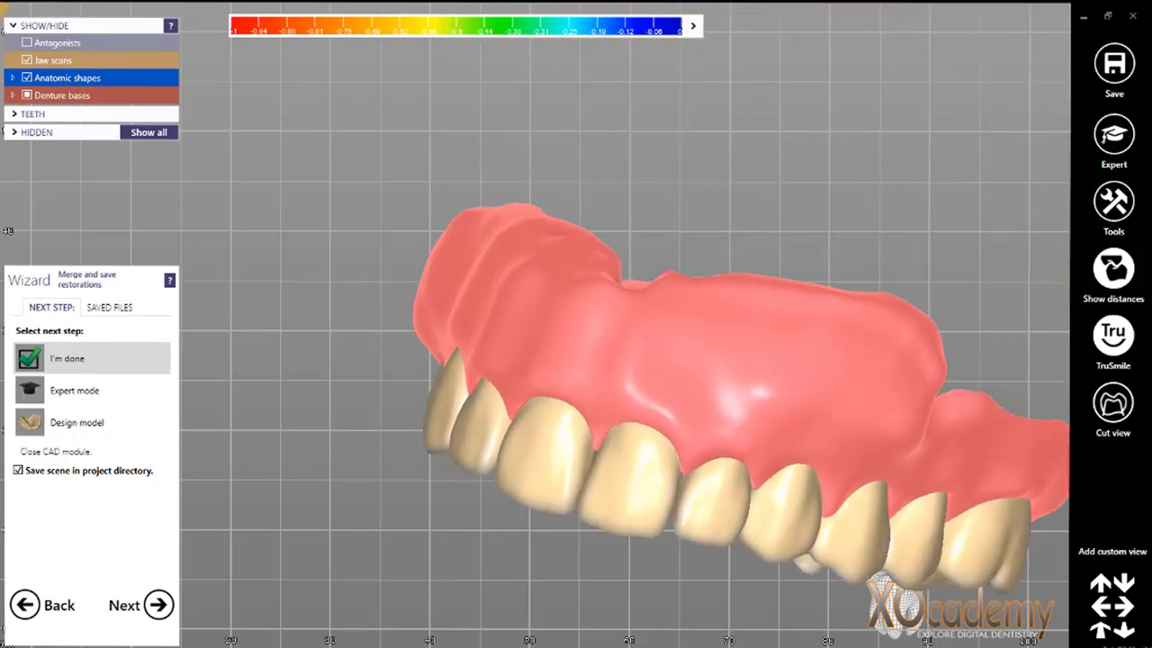
left_click(27, 59)
left_click(27, 60)
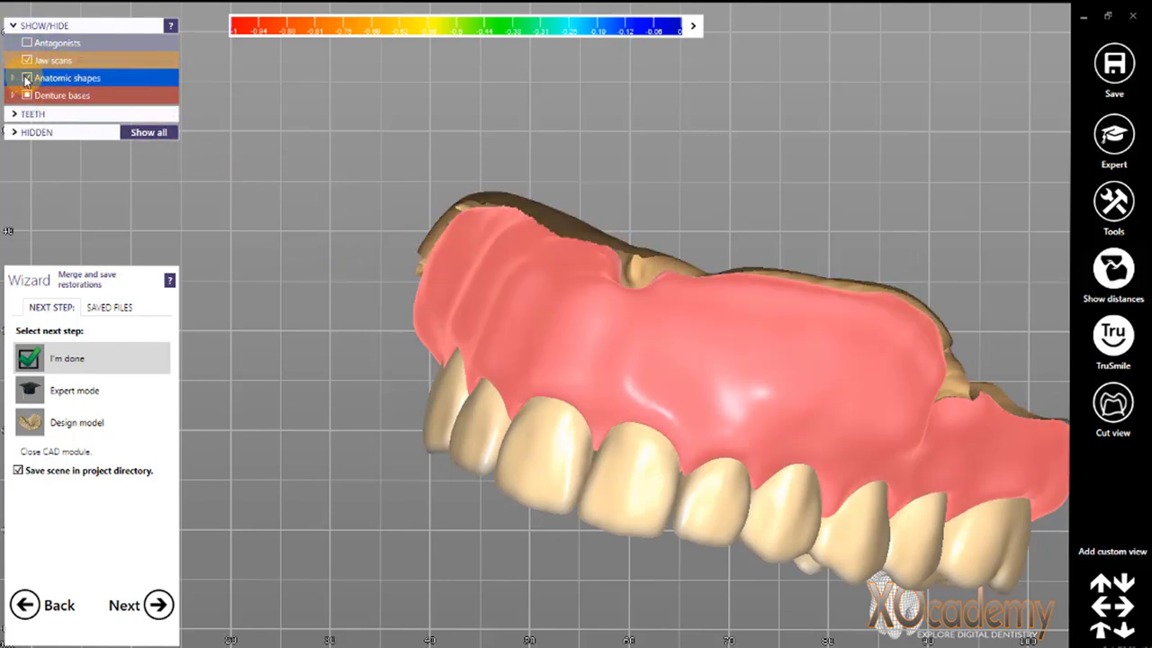
left_click(27, 96)
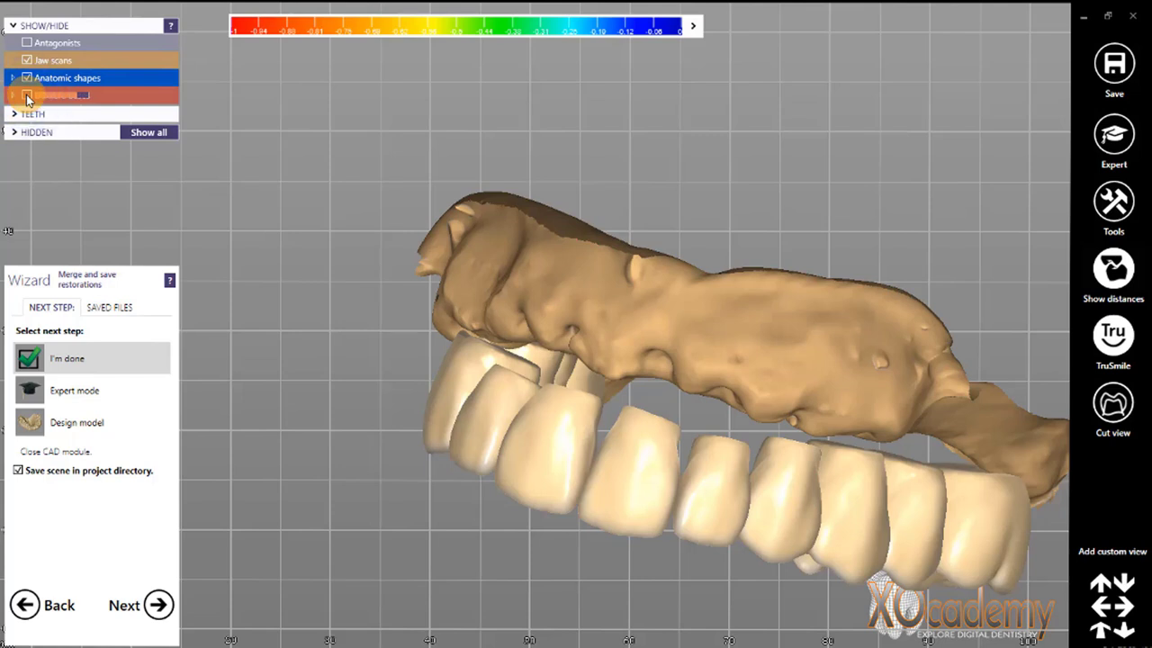
left_click(27, 96)
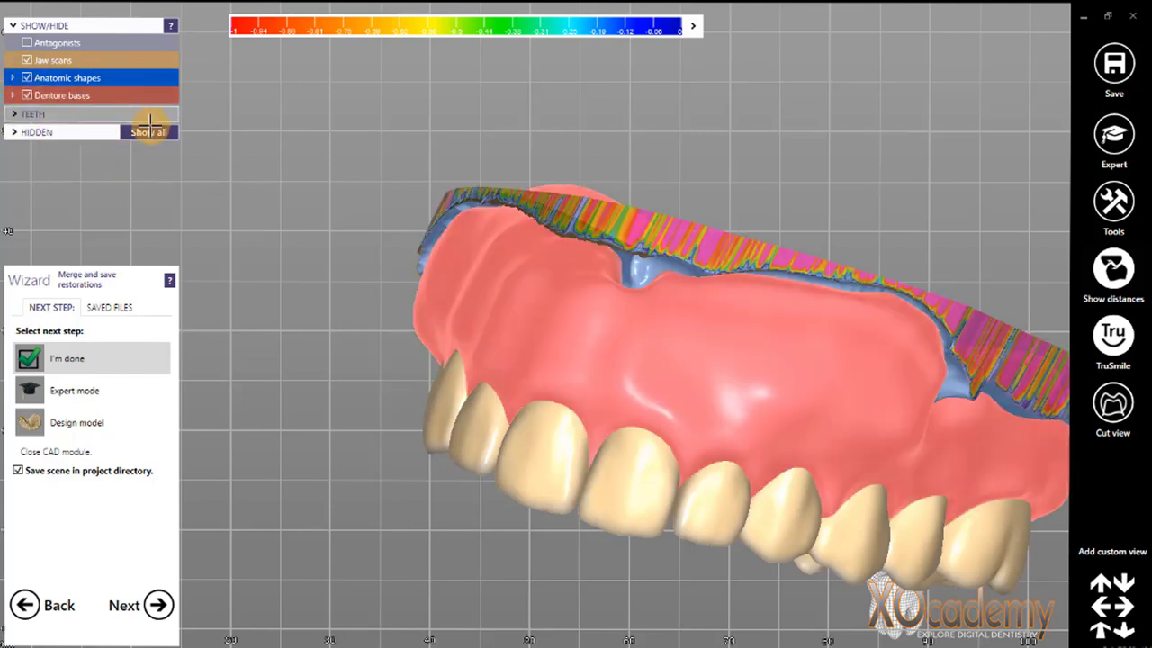
Hide the denture base bottom, its undercut visualization and the unadapted denture base, keeping only the adapted base displayed
left_click(14, 97)
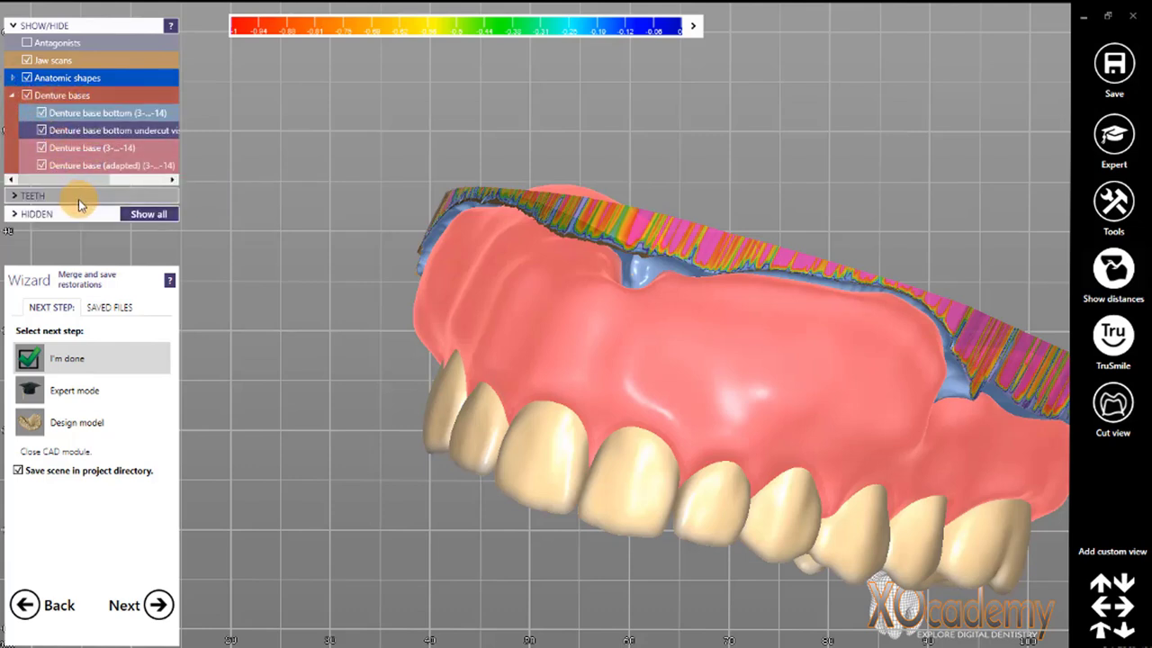
left_click(41, 148)
left_click(42, 130)
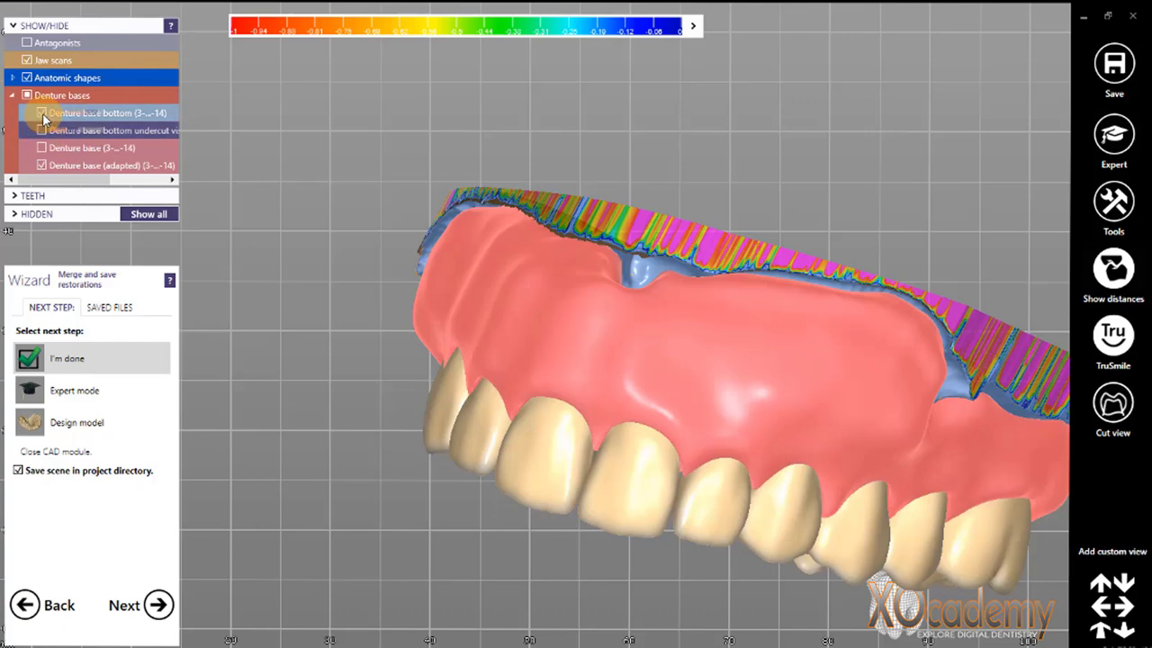
left_click(42, 114)
mouse_move(739, 363)
right_mouse_down()
mouse_move(731, 360)
mouse_move(748, 367)
right_mouse_up()
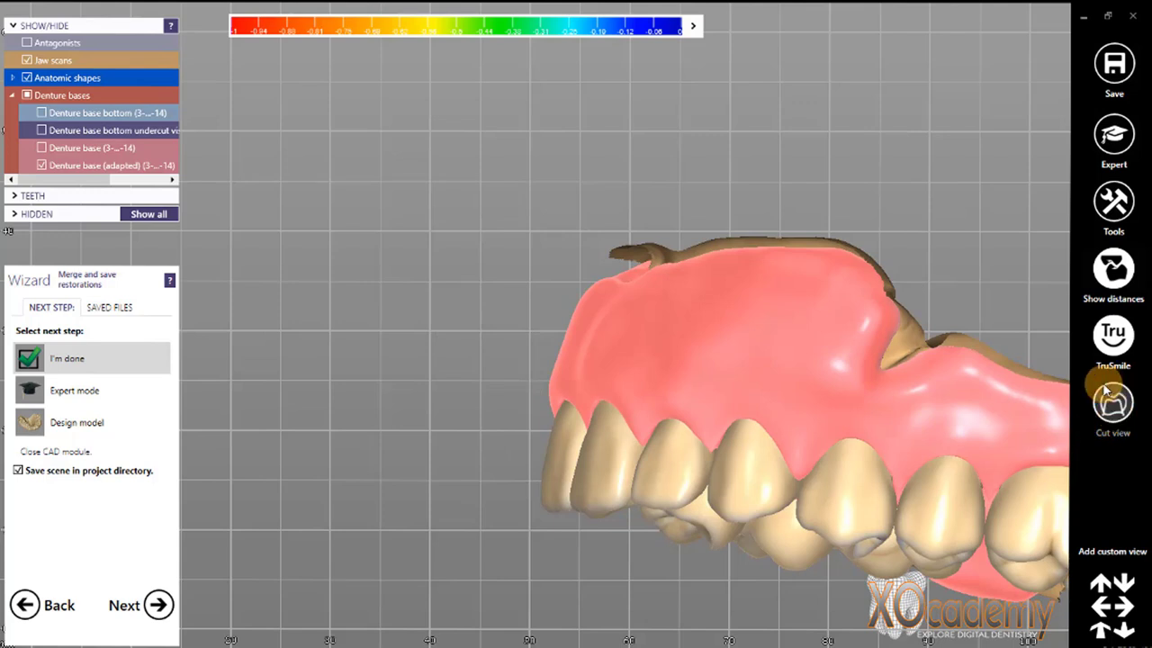
Place a cut view through a front tooth and measure the gap between the tooth and its pocket in the denture base
left_click(1114, 409)
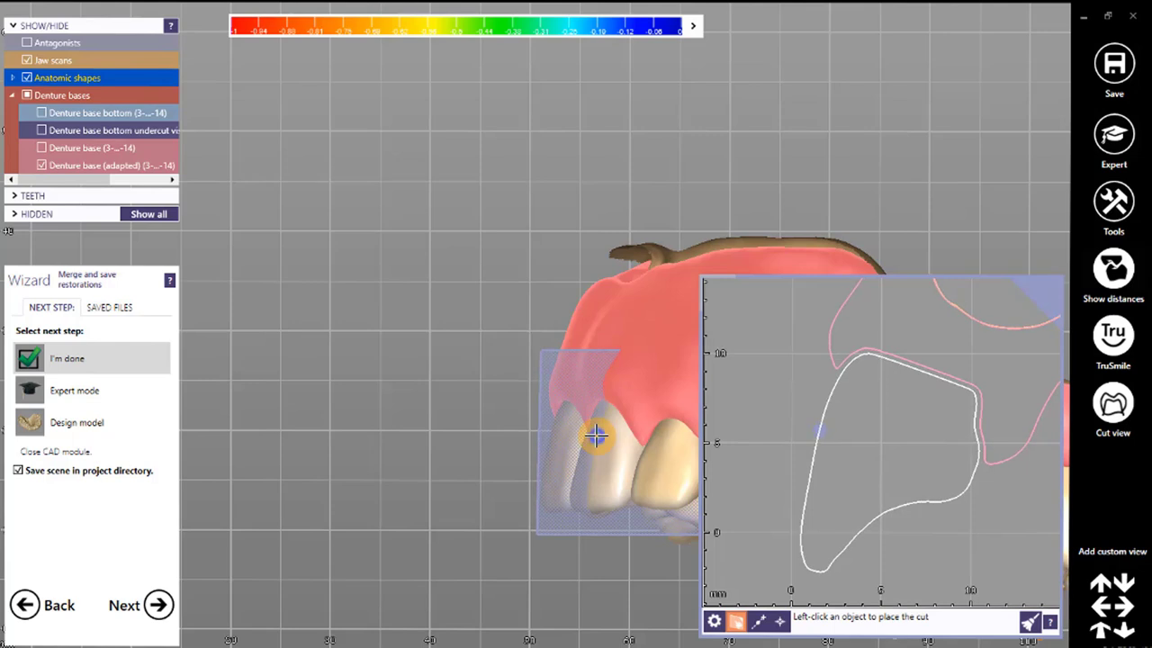
left_click(596, 436)
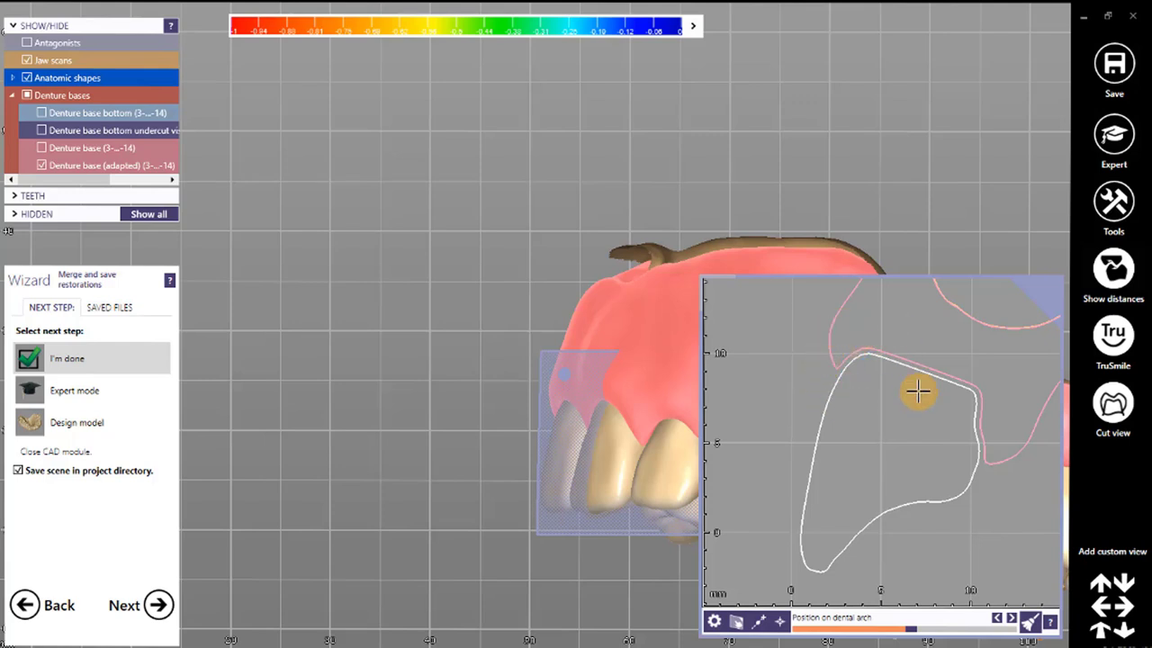
scroll(915, 359, "up", 2)
scroll(916, 358, "up", 4)
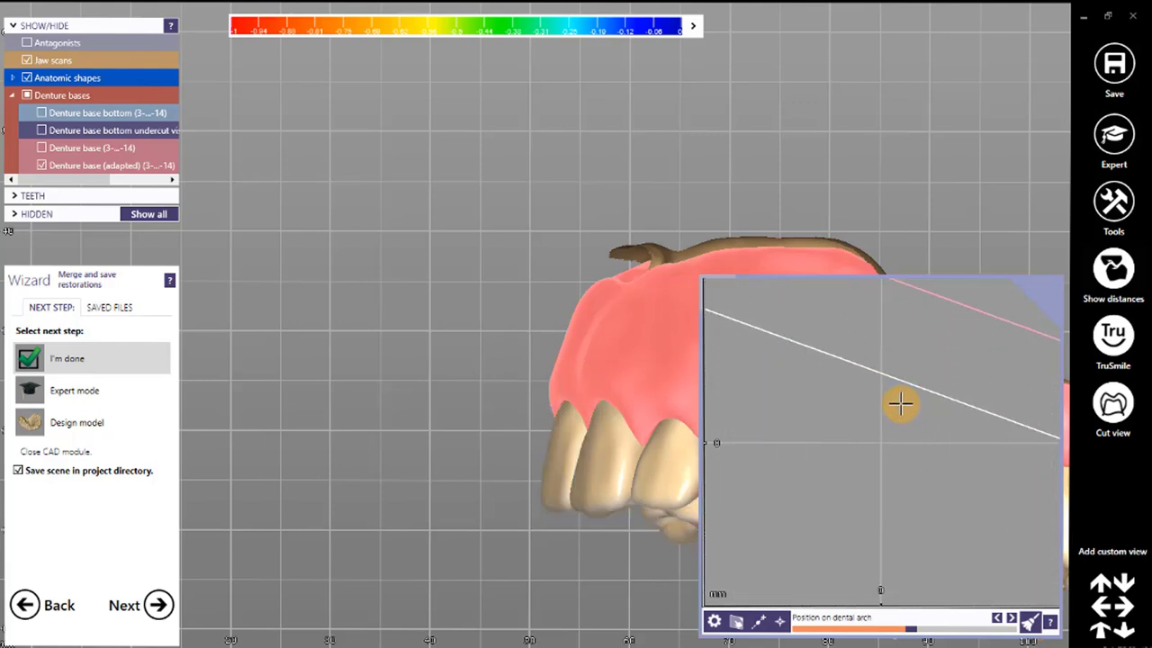
left_click_drag(886, 374, 925, 291)
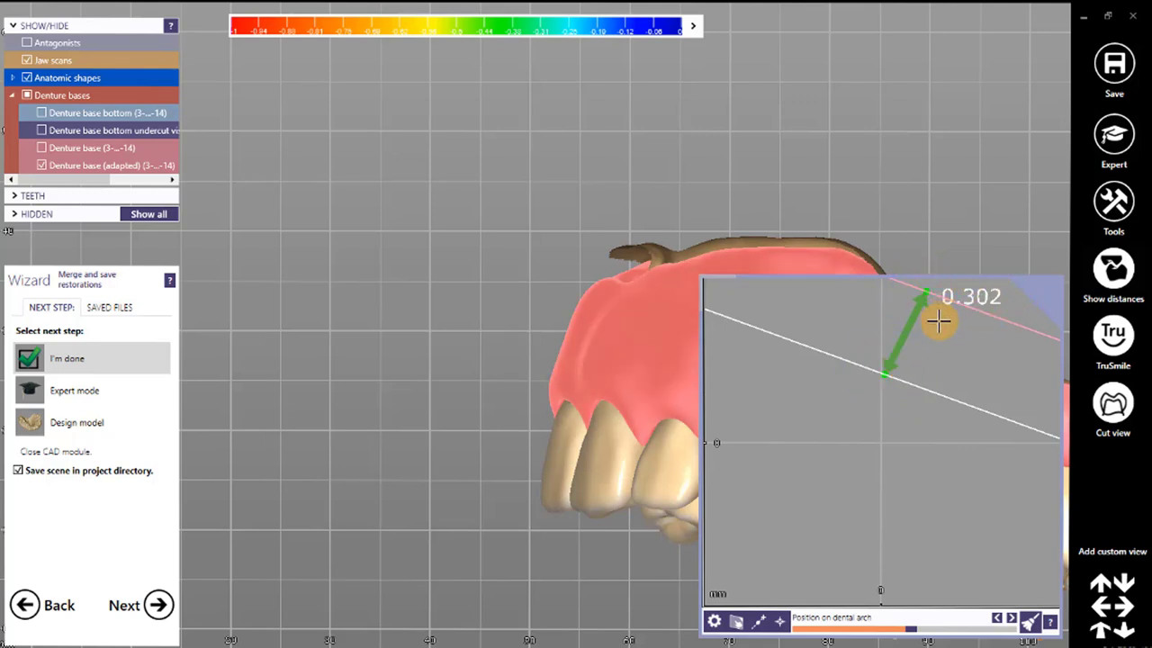
scroll(957, 364, "down", 3)
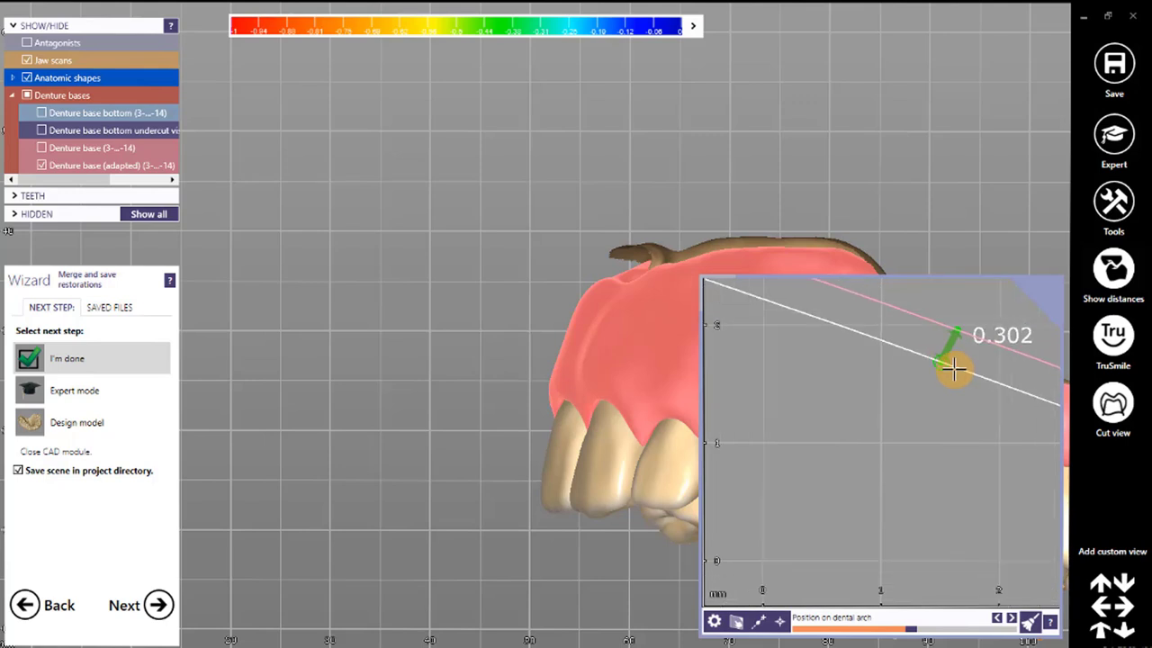
scroll(952, 371, "down", 4)
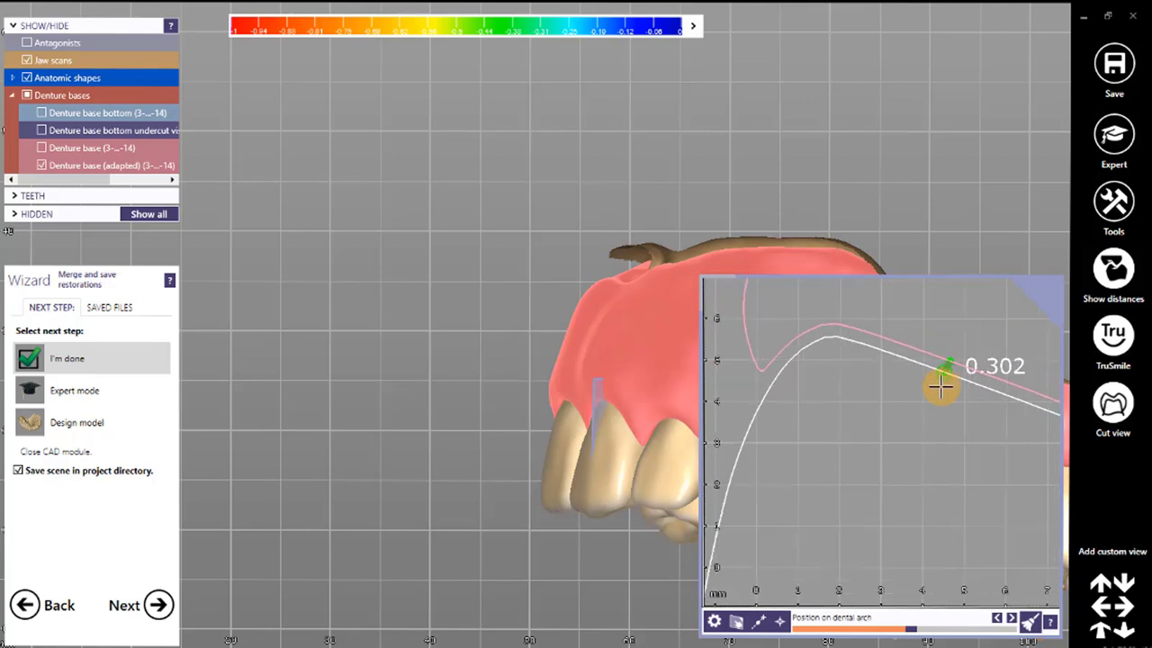
scroll(940, 387, "down", 3)
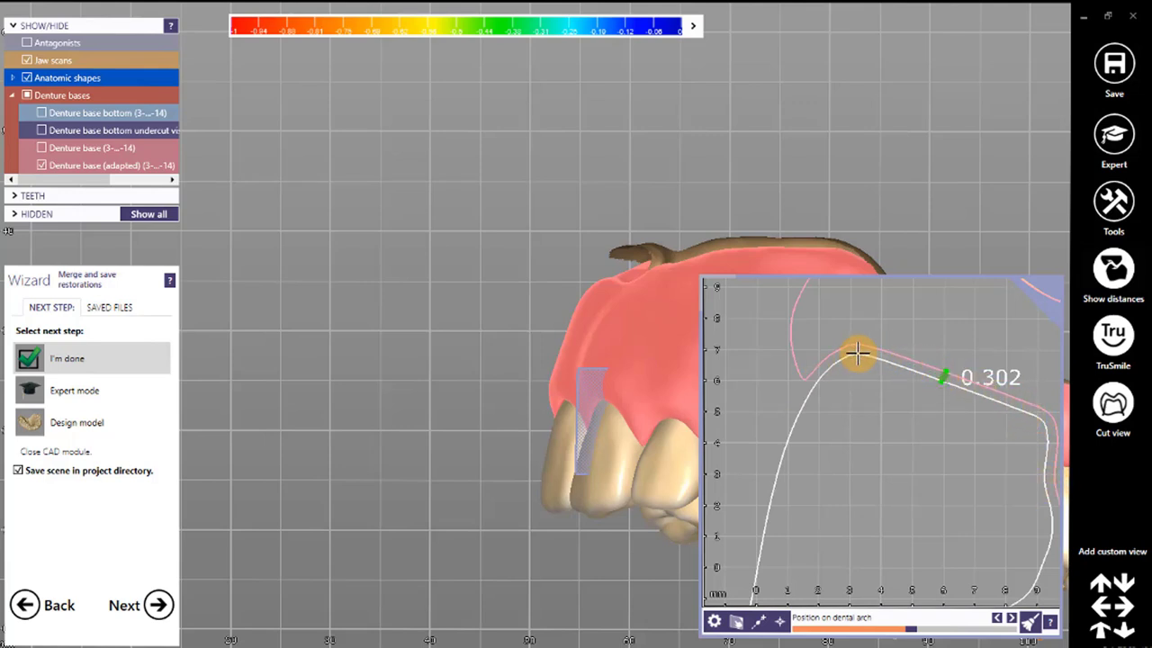
scroll(917, 350, "down", 4)
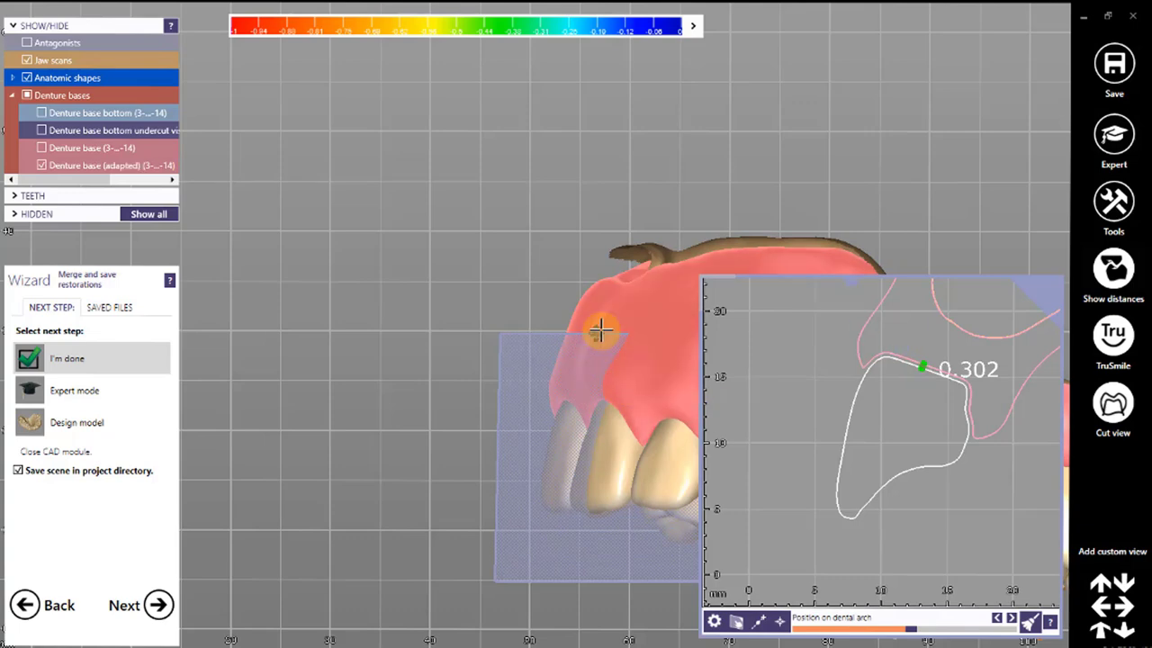
Measure the distance between the jaw scan and the denture base's inner surface in the front tooth cross-section
right_click_drag(624, 309, 623, 309)
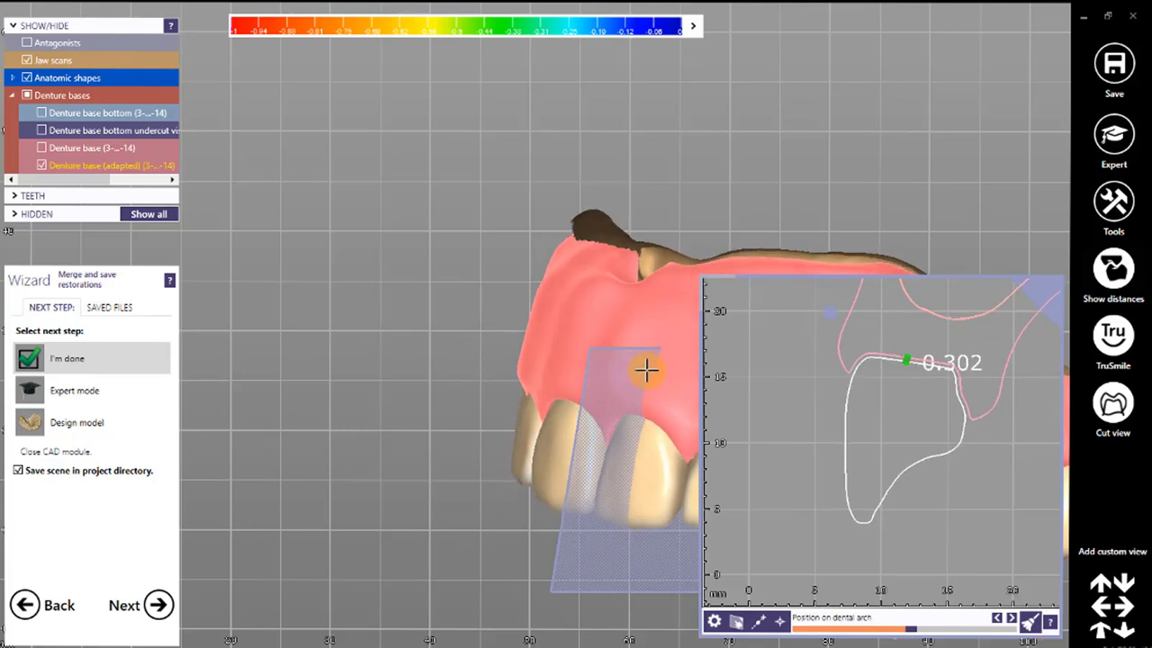
right_click_drag(802, 370, 843, 404)
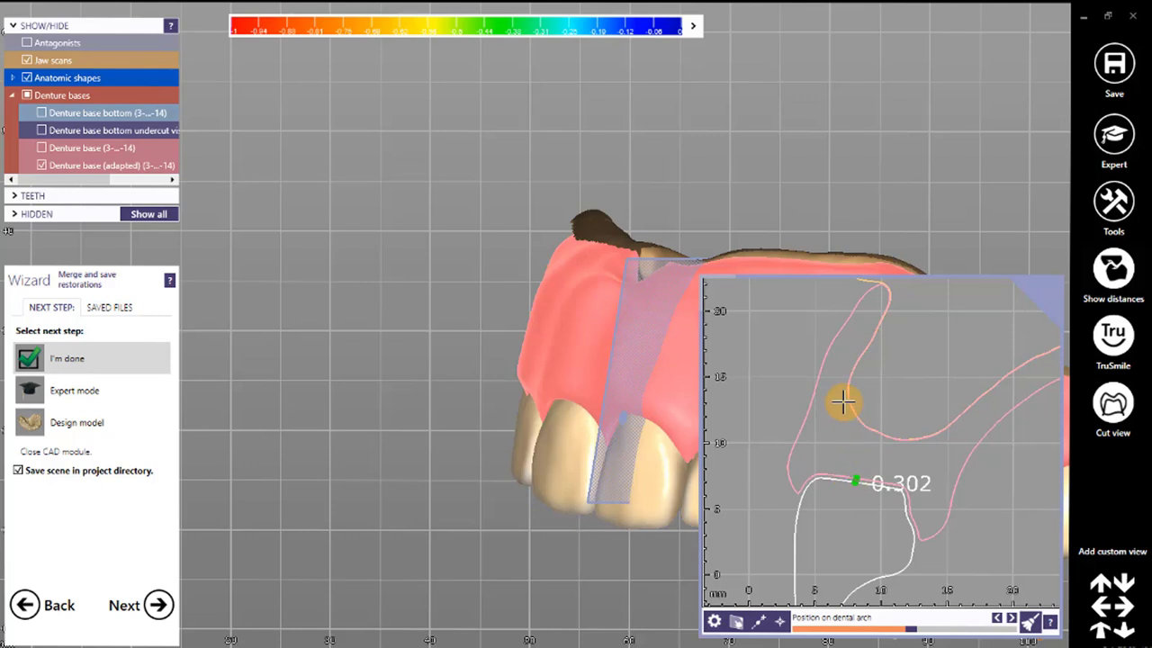
scroll(876, 437, "up", 6)
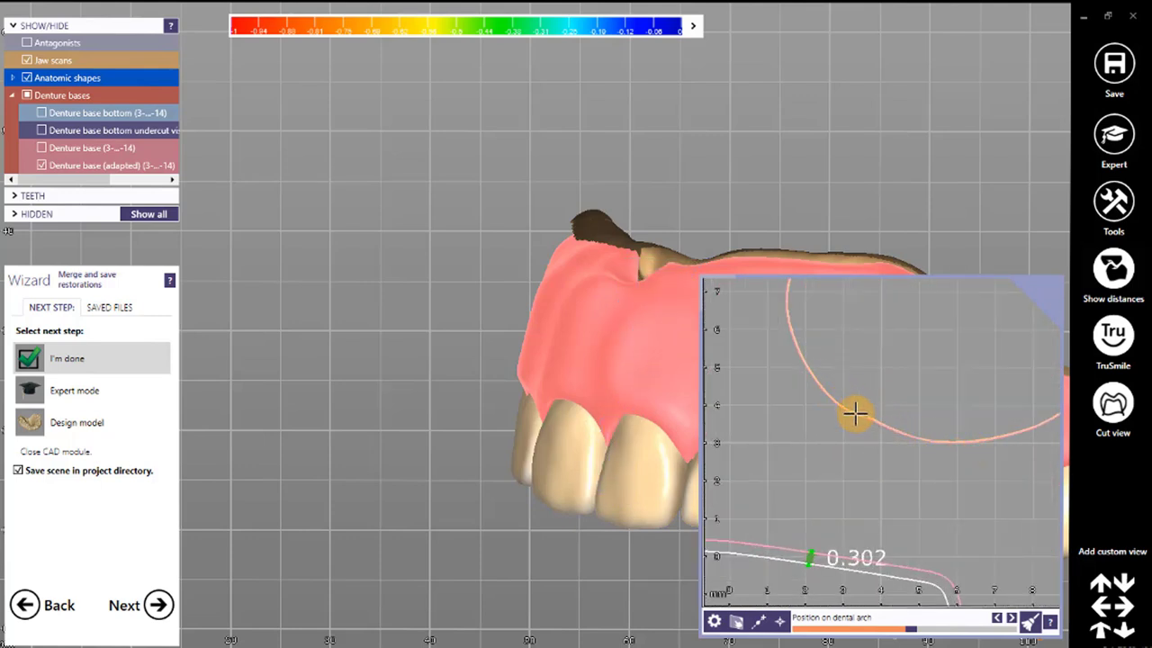
scroll(855, 413, "up", 8)
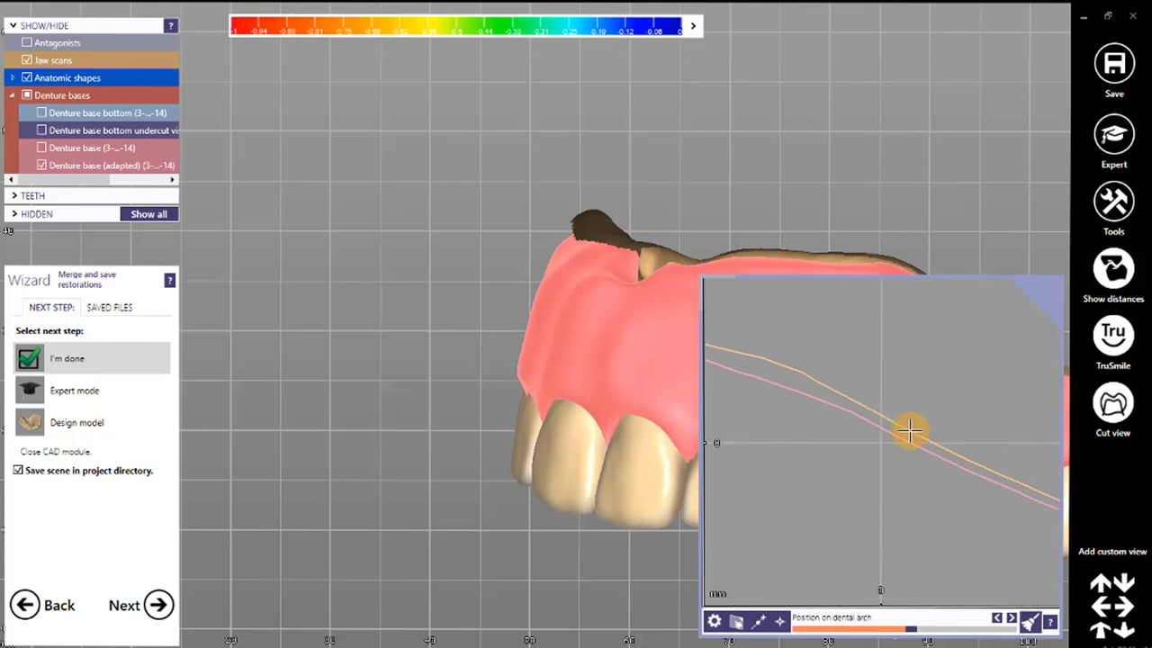
scroll(909, 431, "up", 5)
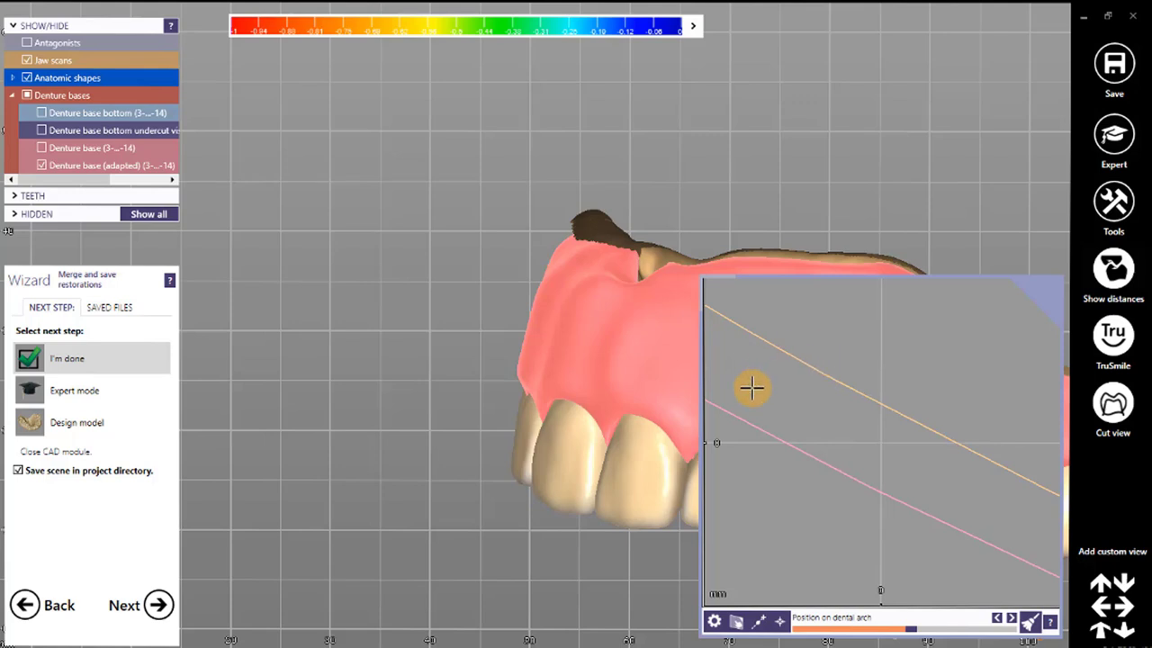
left_click(904, 417)
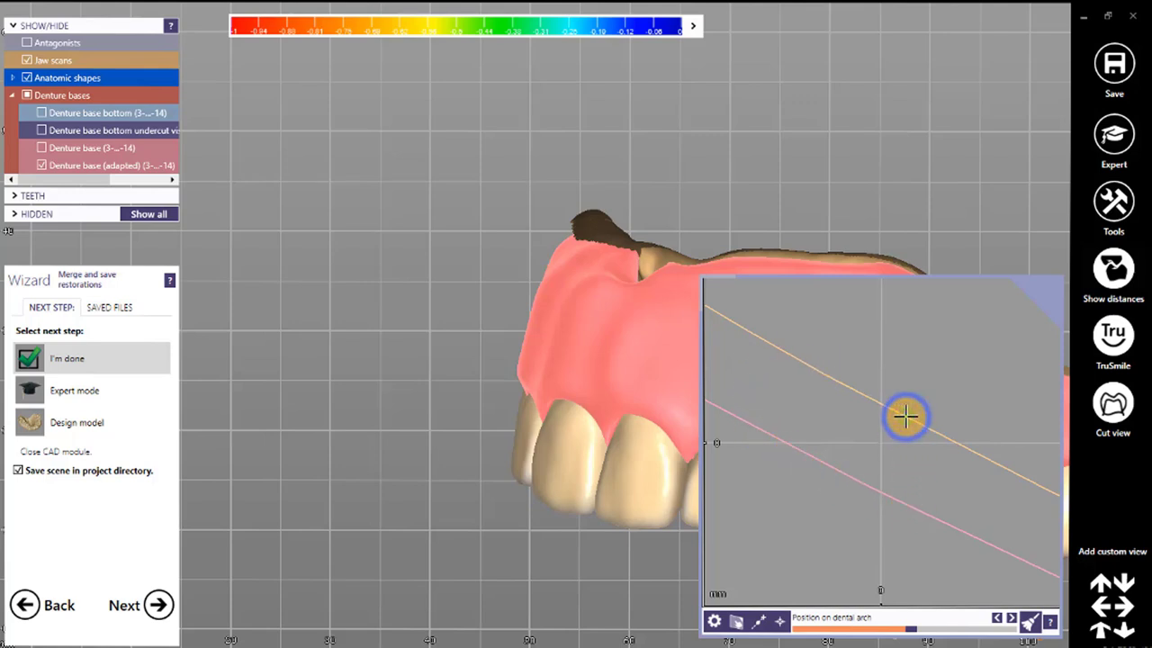
left_click(869, 487)
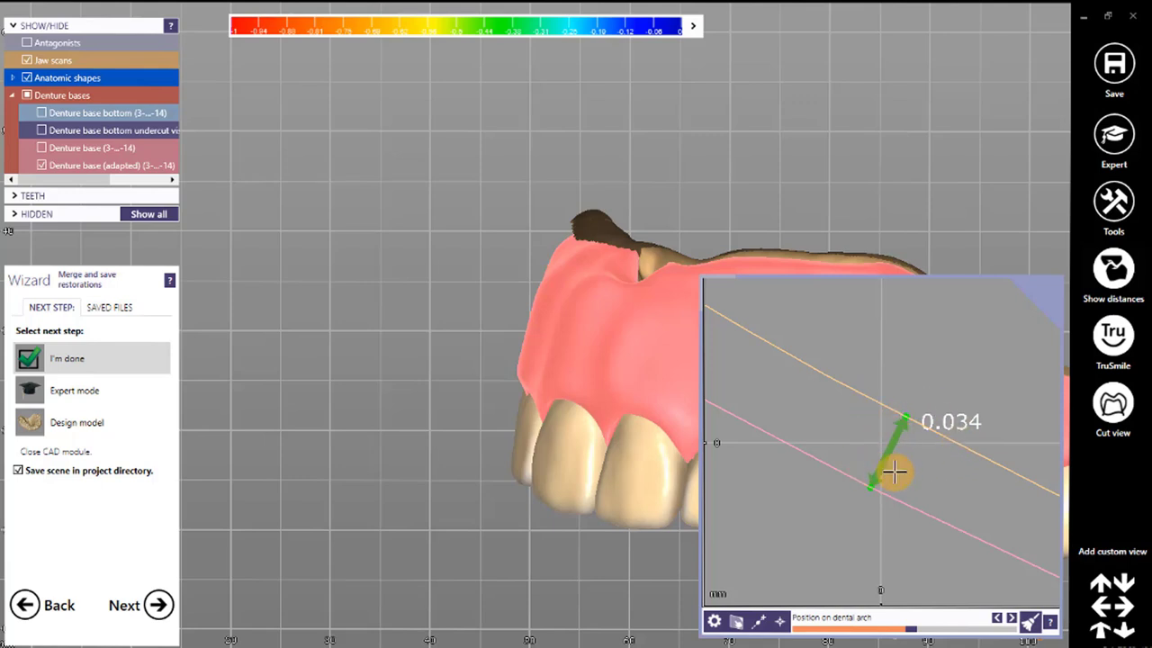
scroll(914, 477, "down", 2)
scroll(915, 471, "down", 3)
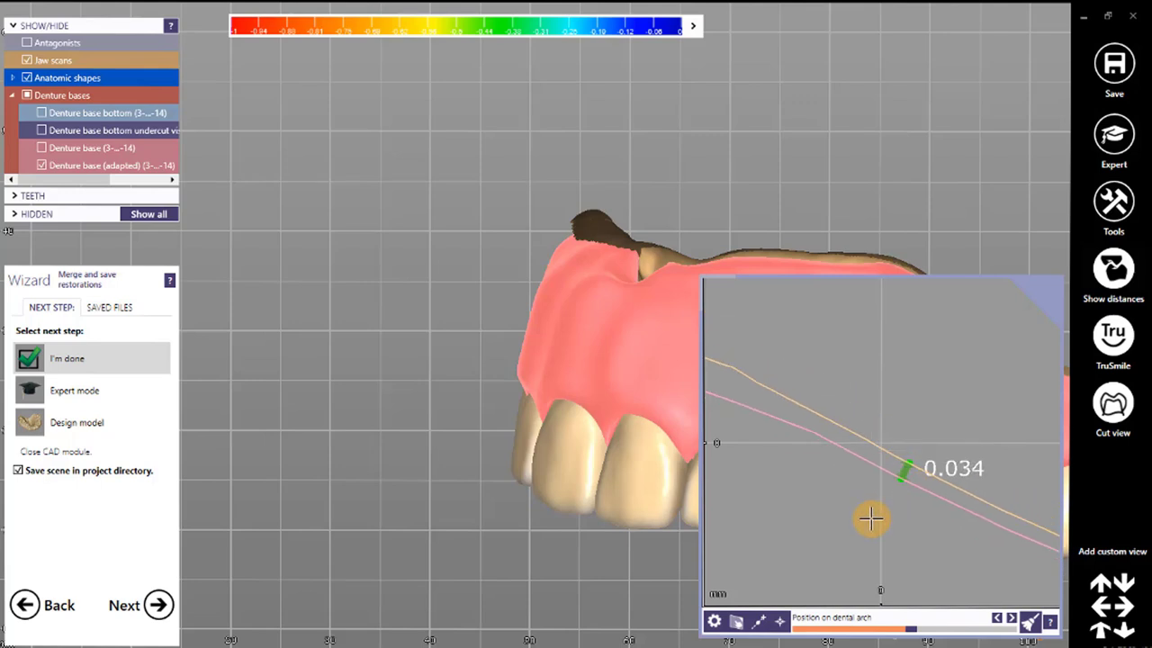
scroll(843, 494, "down", 5)
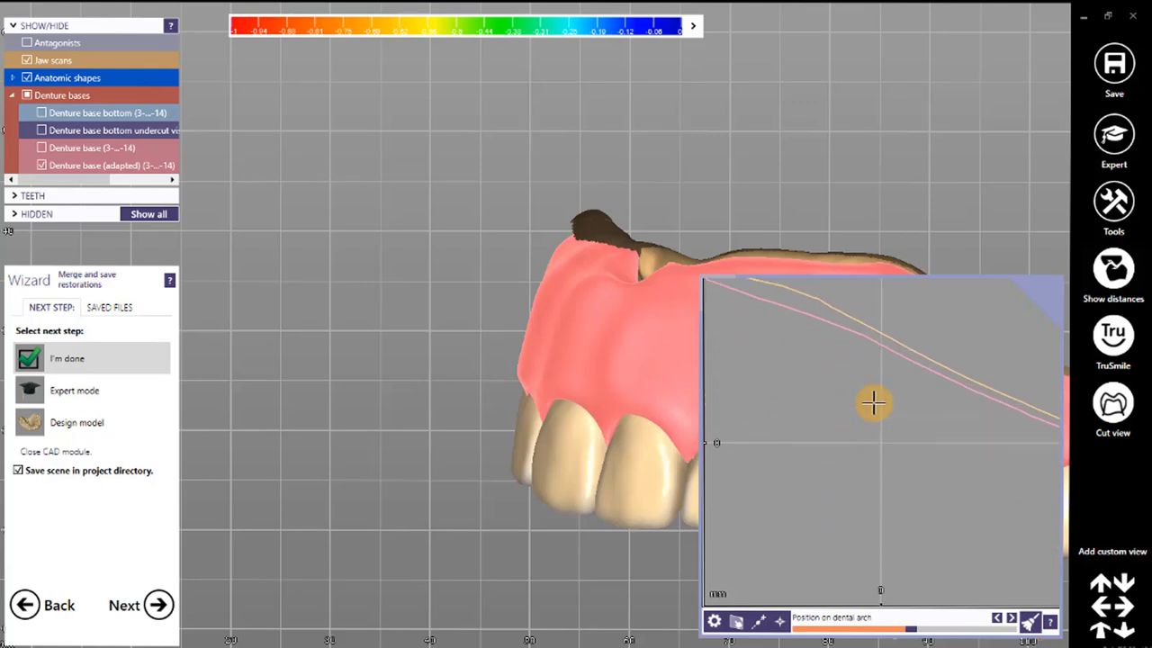
Measure the tooth pocket gap again along the flat base of the front tooth and check the whole tooth outline in the cross-section
mouse_move(874, 443)
left_mouse_down()
mouse_move(872, 477)
mouse_move(872, 432)
mouse_move(892, 393)
mouse_move(875, 396)
mouse_move(856, 332)
left_mouse_up()
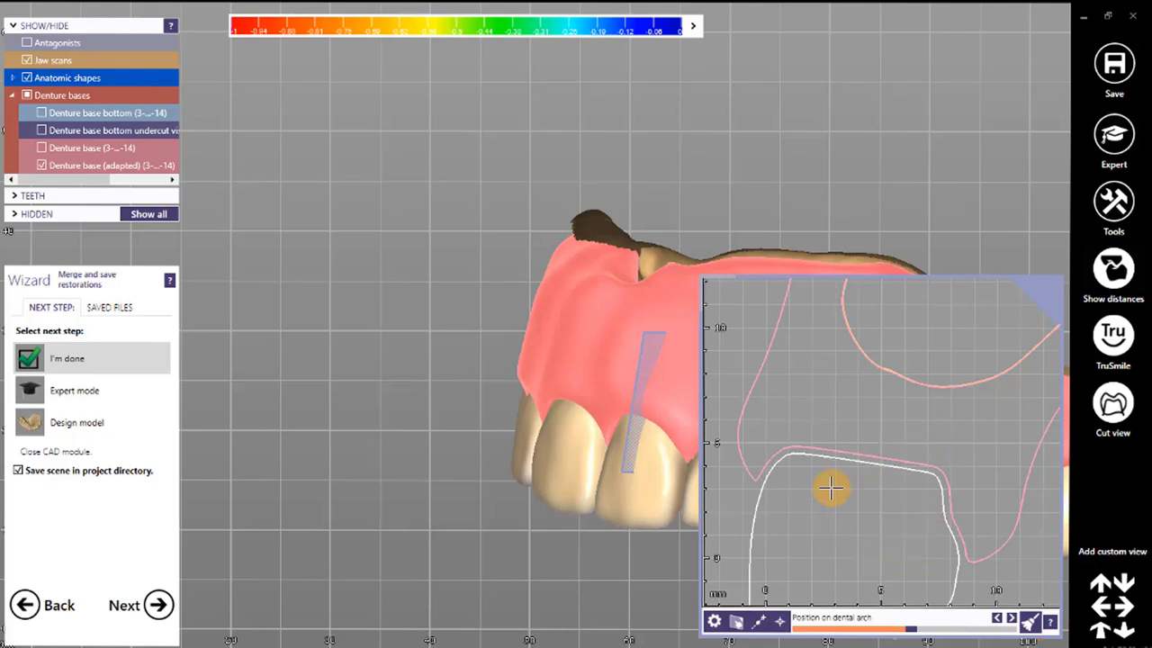
left_click_drag(836, 543, 871, 374)
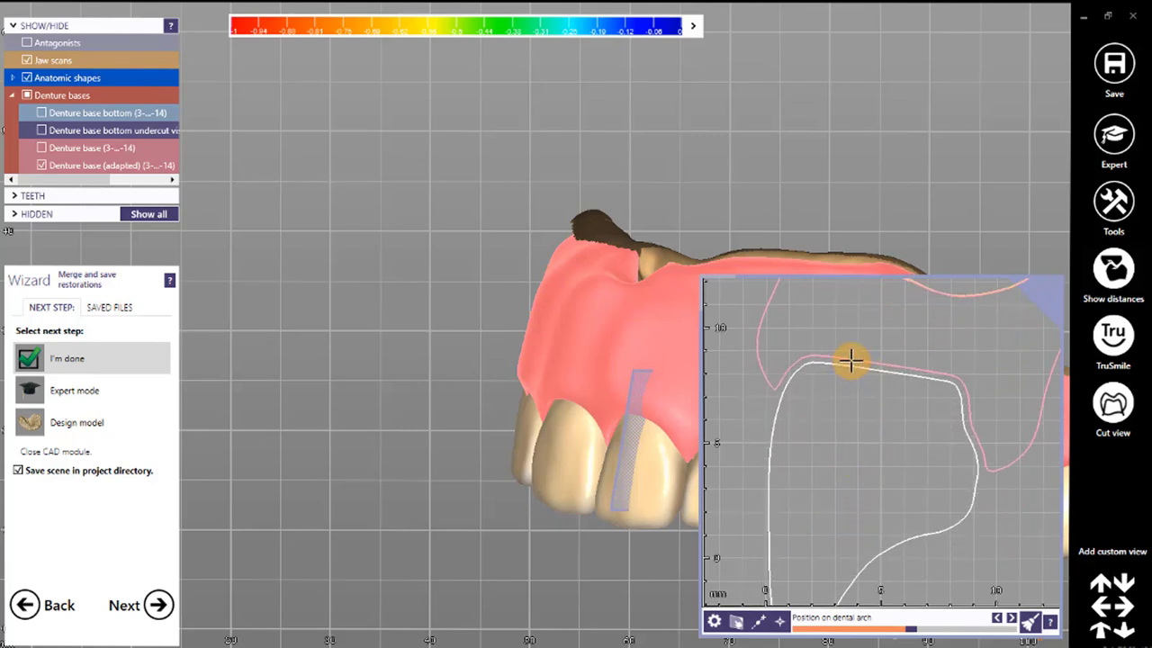
left_click(849, 365)
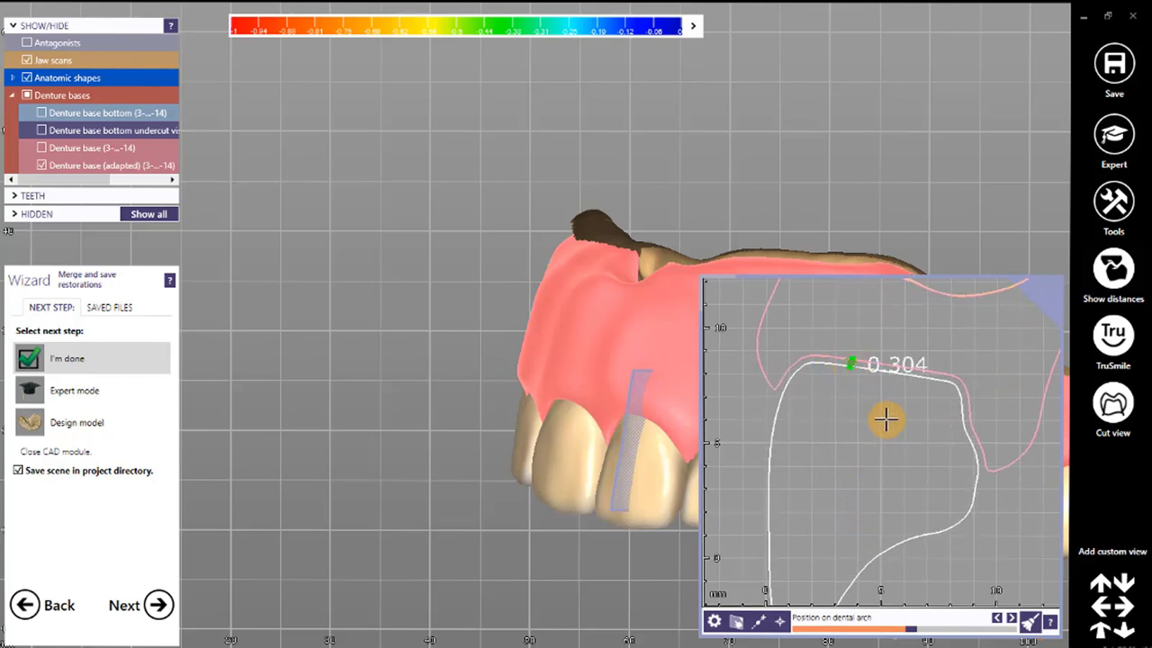
scroll(862, 450, "down", 3)
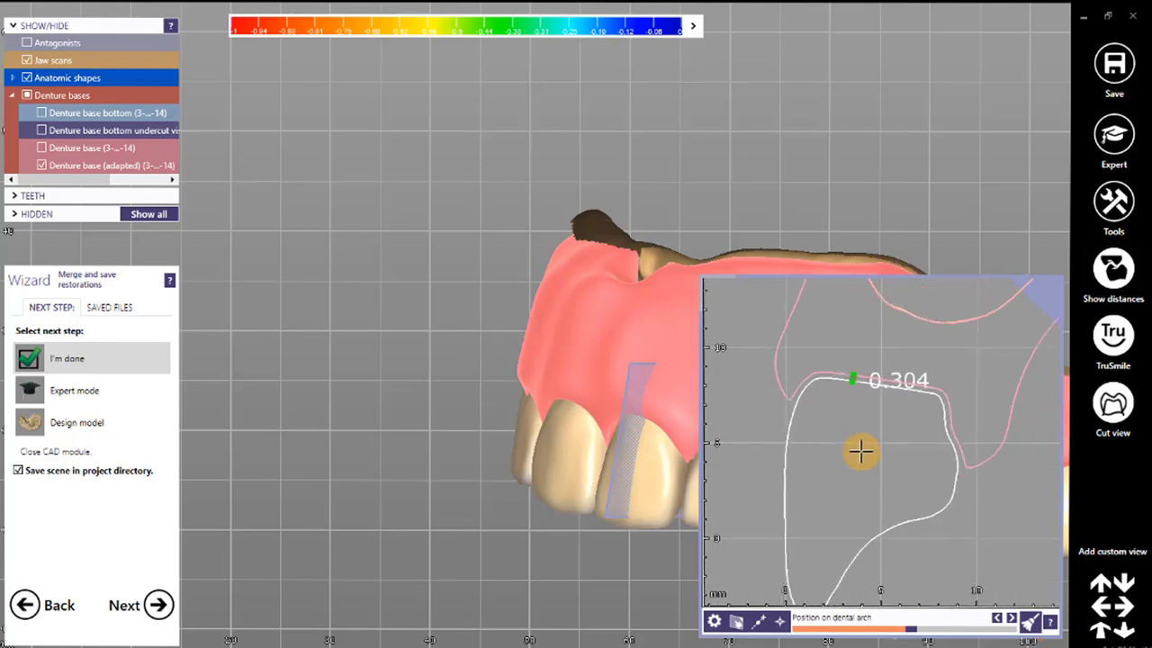
left_click_drag(836, 532, 849, 500)
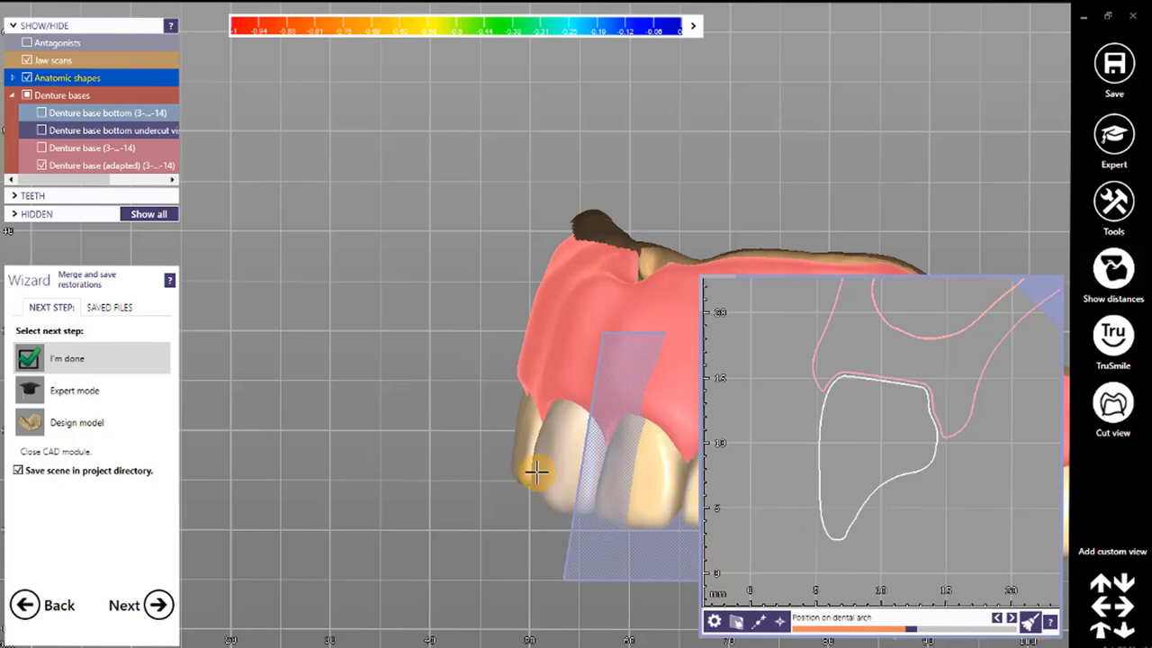
Open the project folder in File Explorer from the saved Tooth 3 file and widen the Name column to show full file names
left_click(131, 313)
left_click(38, 480)
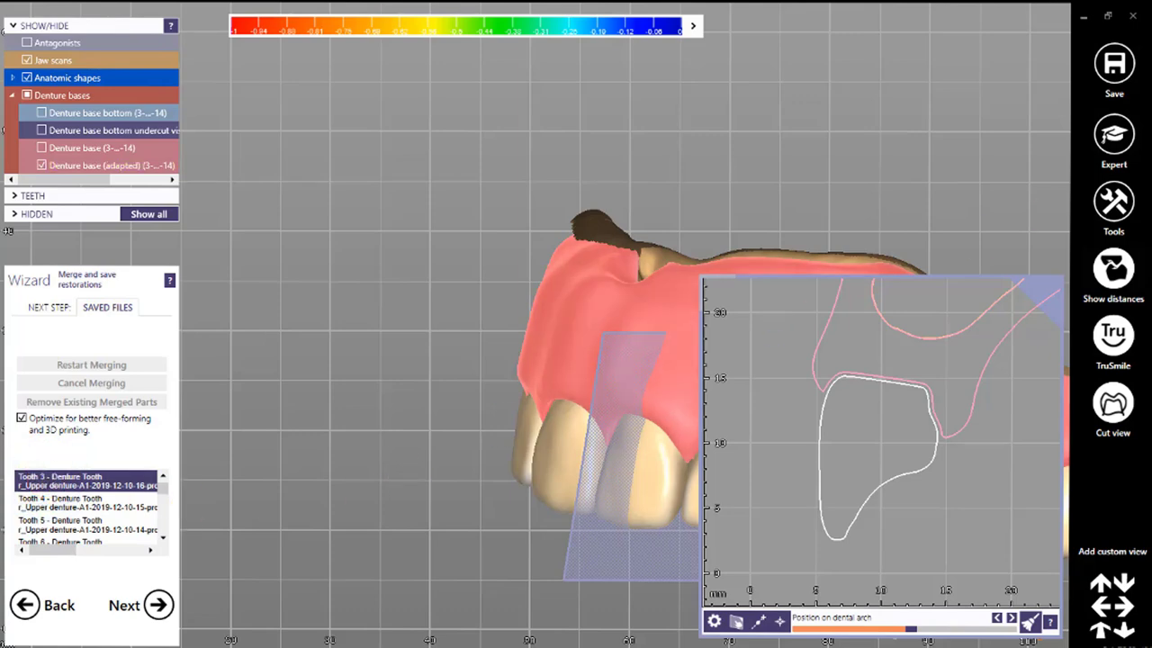
left_click_drag(1151, 14, 512, 108)
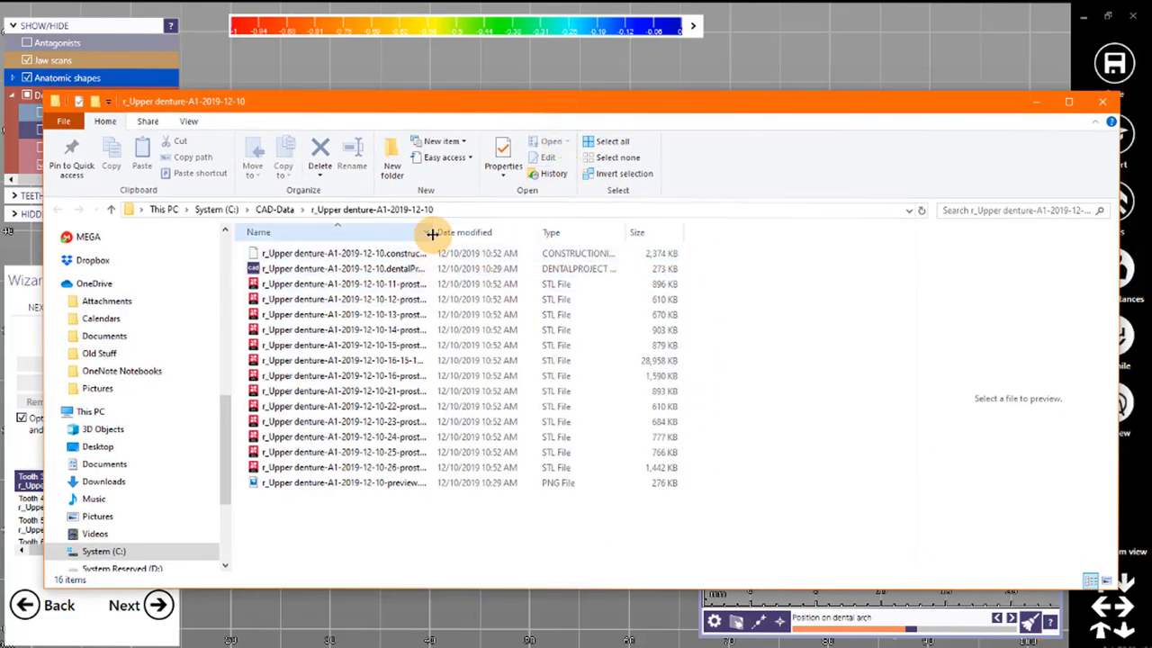
left_click_drag(438, 233, 693, 234)
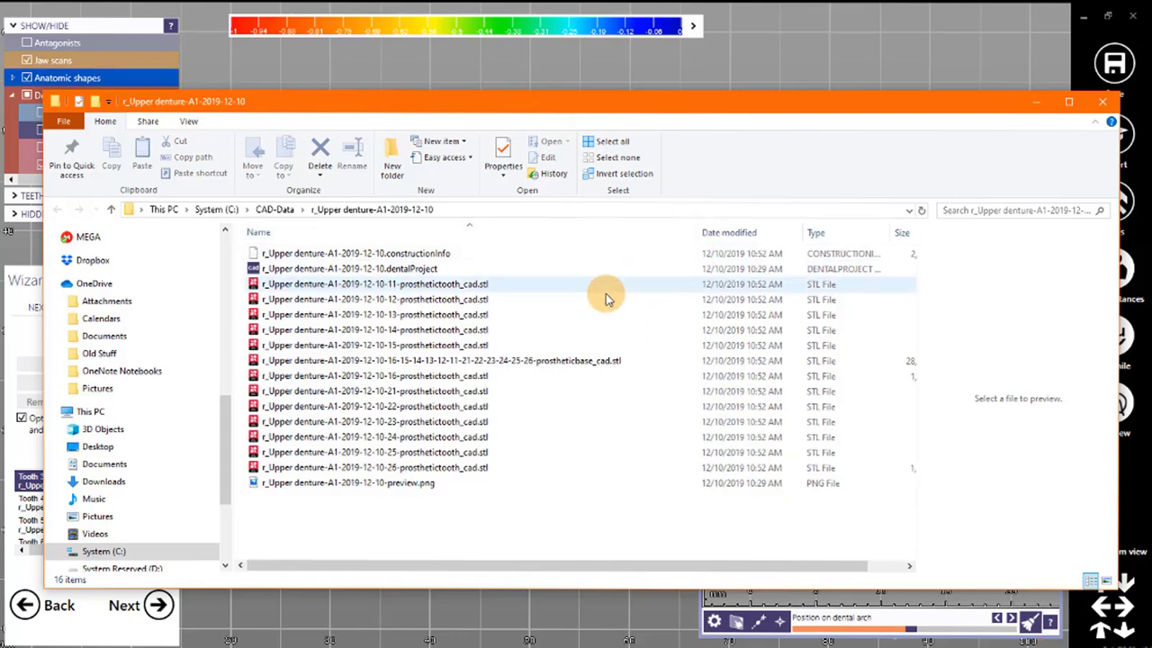
Preview the saved STL files of prosthetic teeth 11 to 15 and of the prosthetic base
left_click(444, 285)
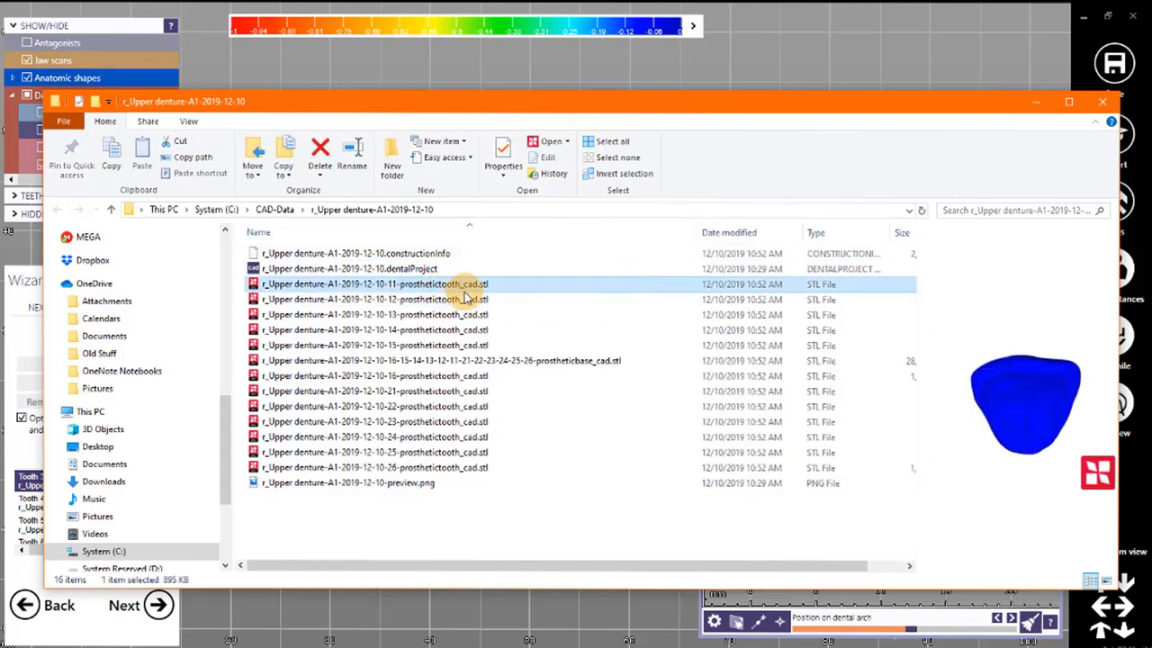
left_click(465, 299)
left_click(468, 314)
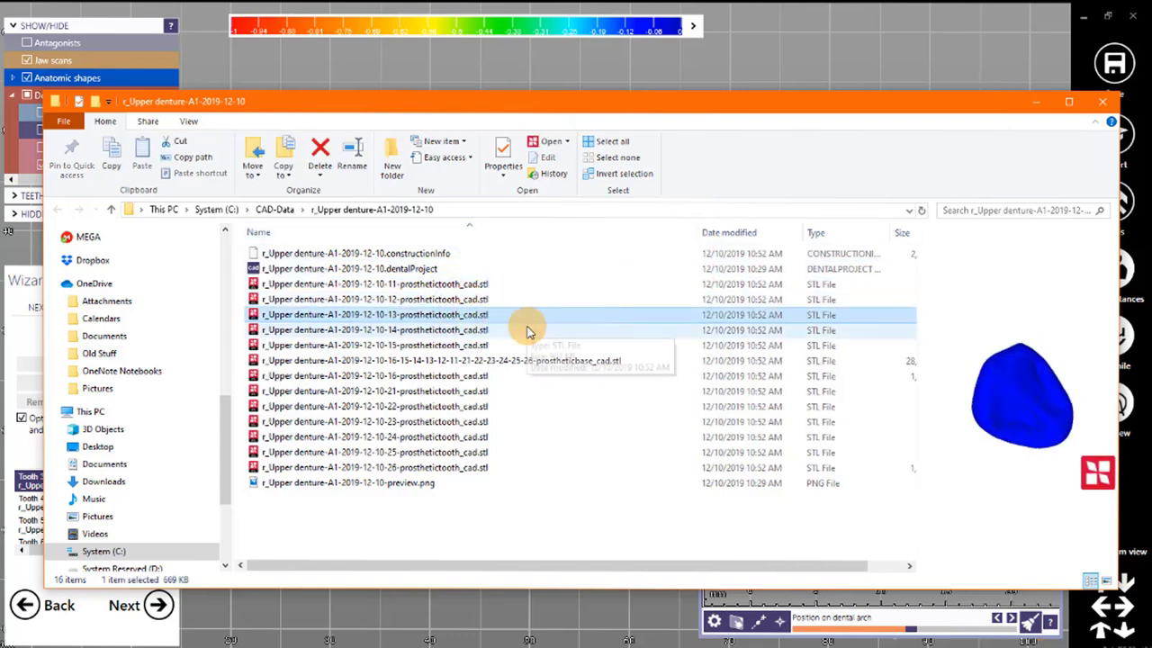
left_click(463, 330)
left_click(466, 347)
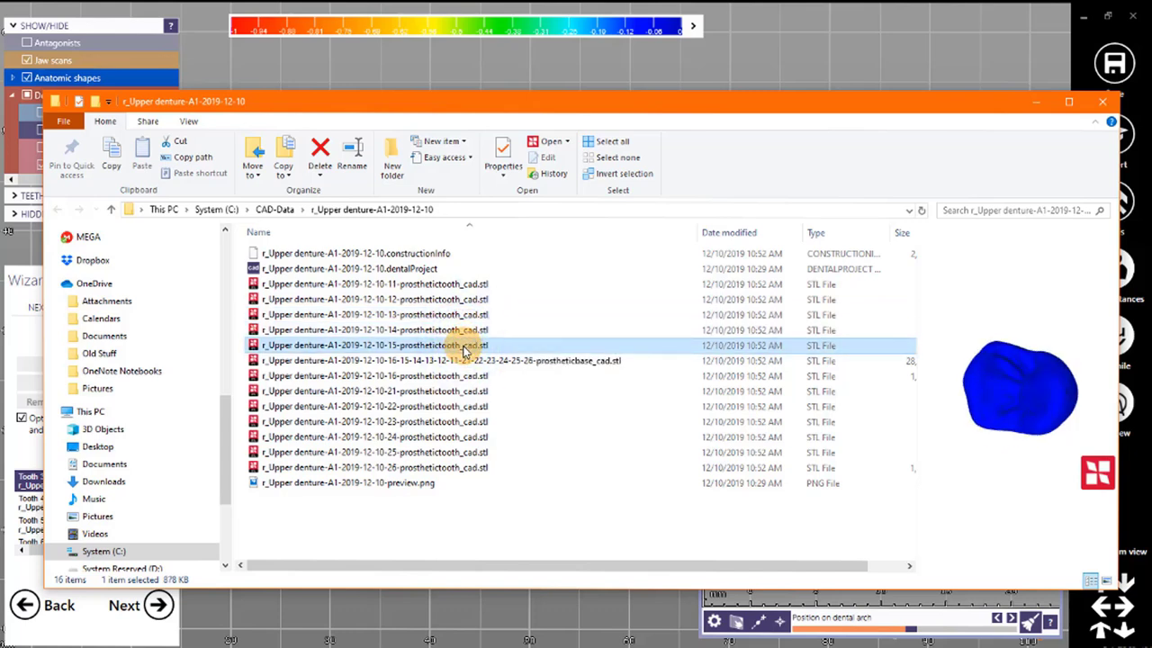
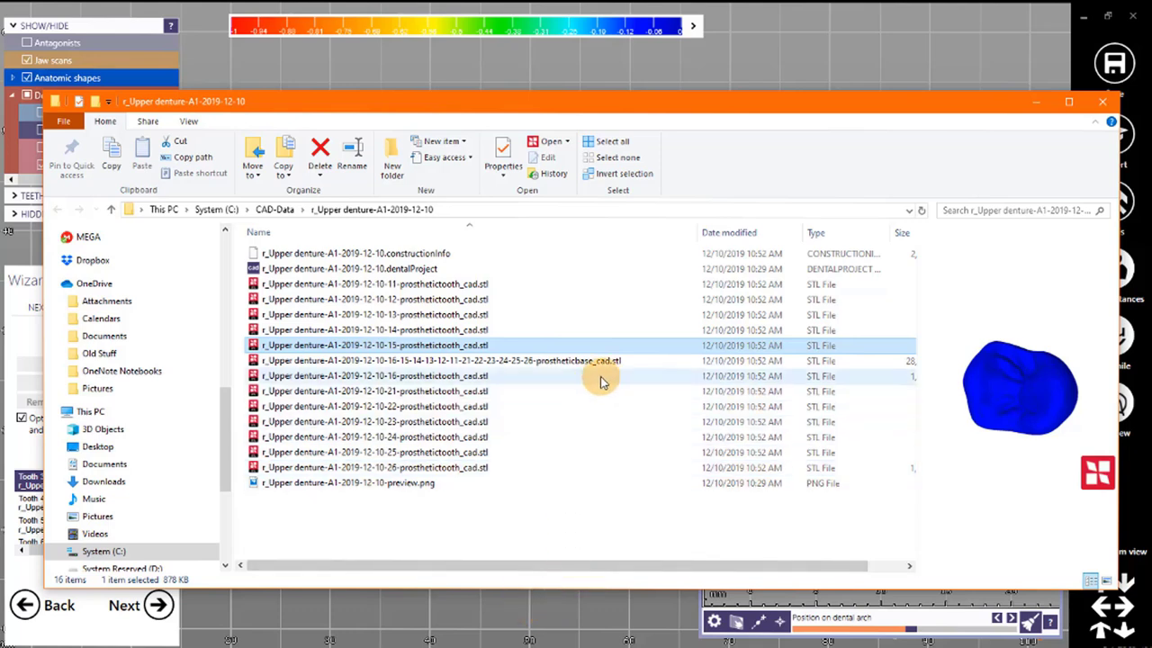
left_click(547, 360)
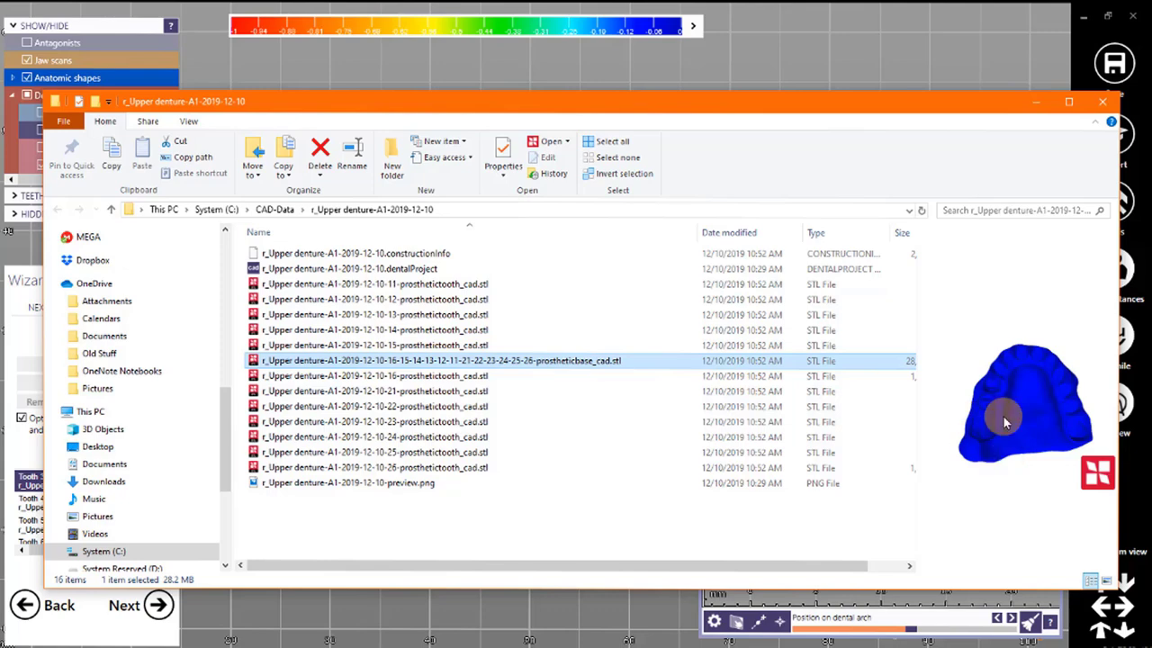
Switch back to the DentalCAD scene, turn off the cut view and leave the wizard for expert mode
left_click(796, 56)
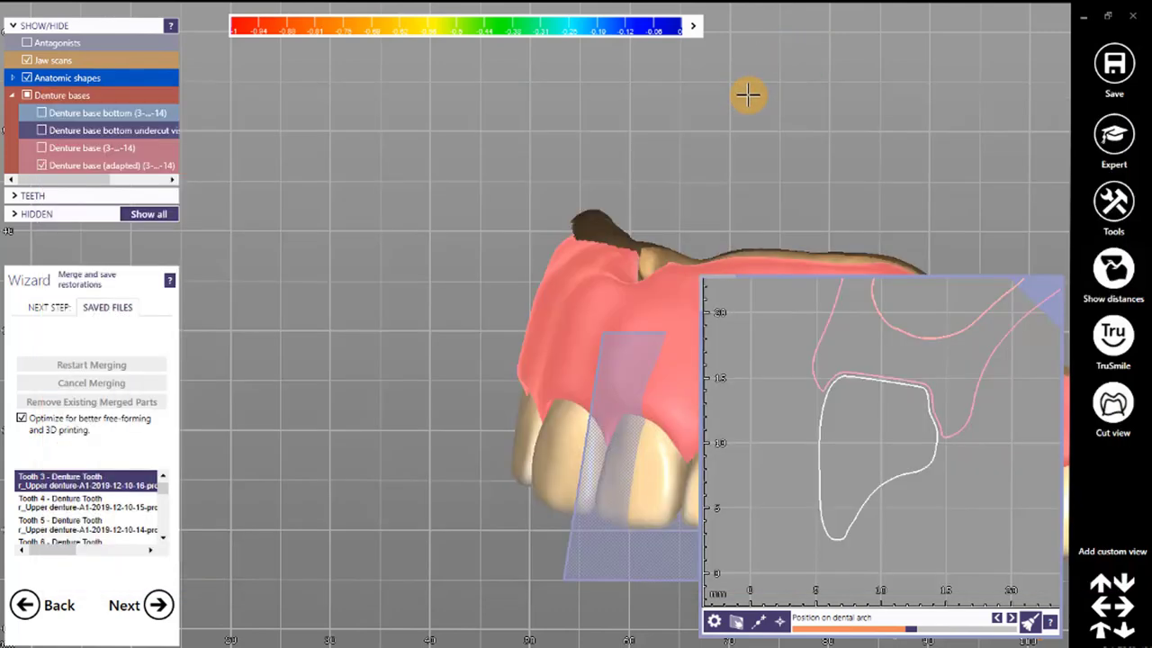
left_click(1117, 407)
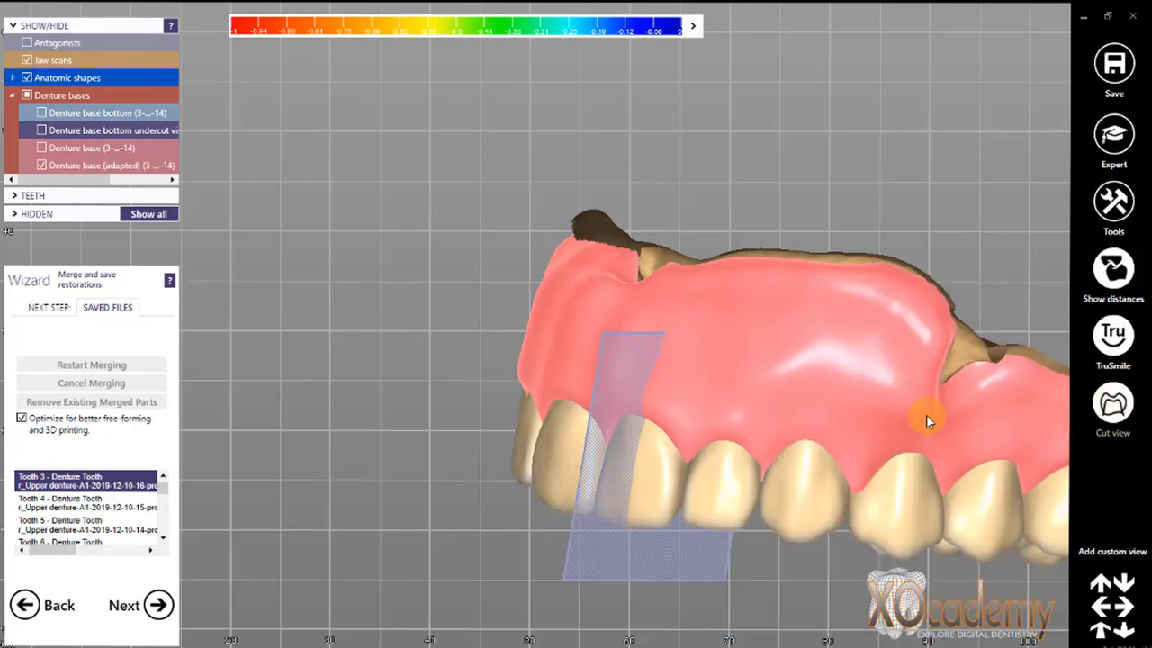
left_click(52, 312)
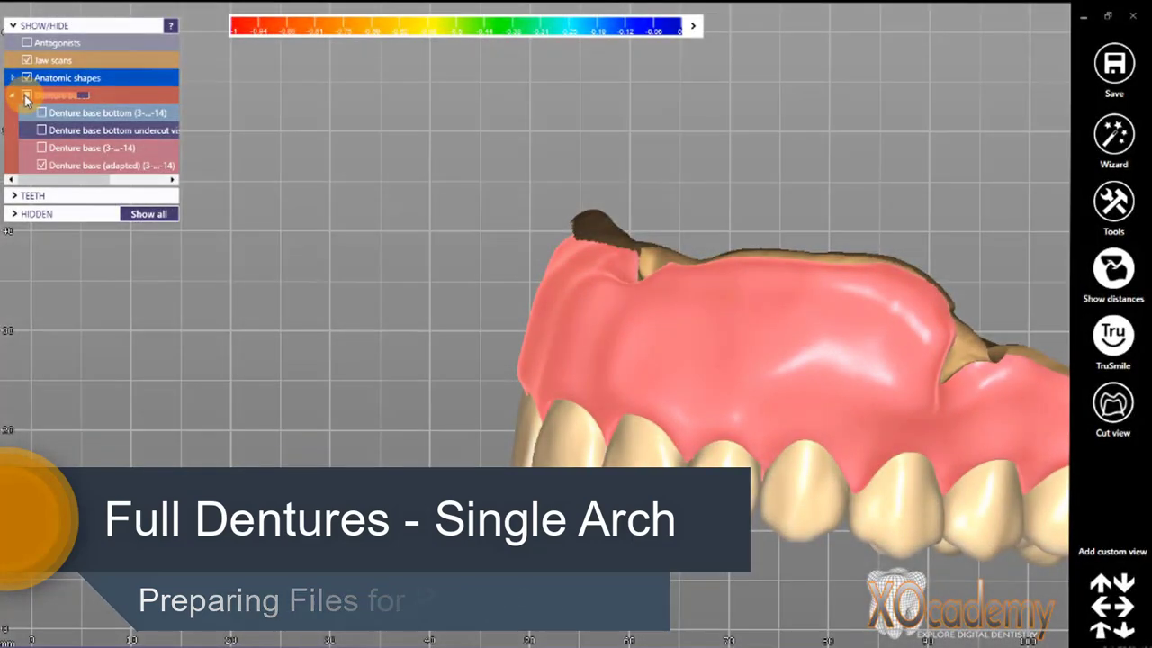
Hide the denture bases and jaw scans, and examine the base surfaces of the remaining denture teeth around the arch
left_click(27, 96)
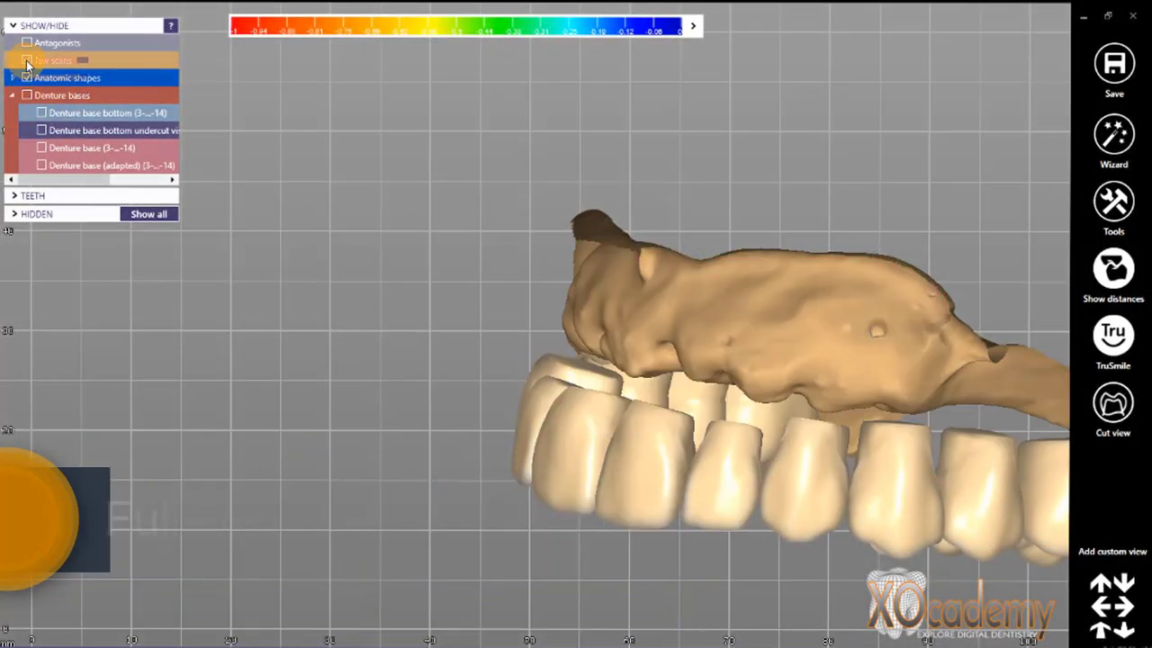
left_click(27, 60)
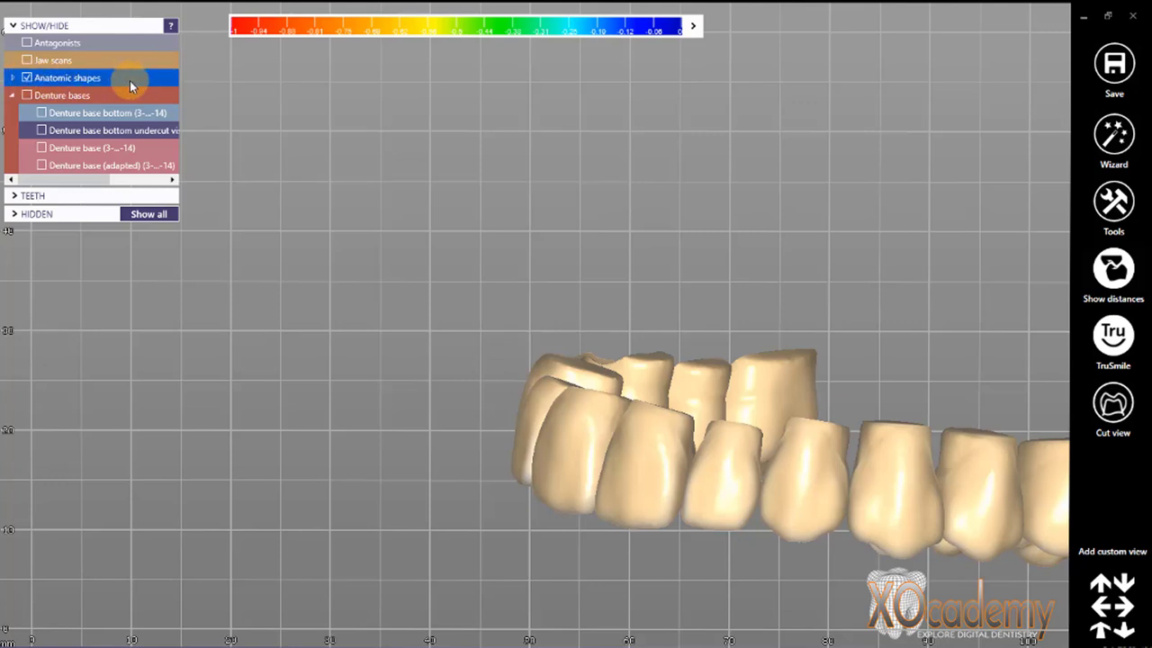
scroll(794, 342, "down", 3)
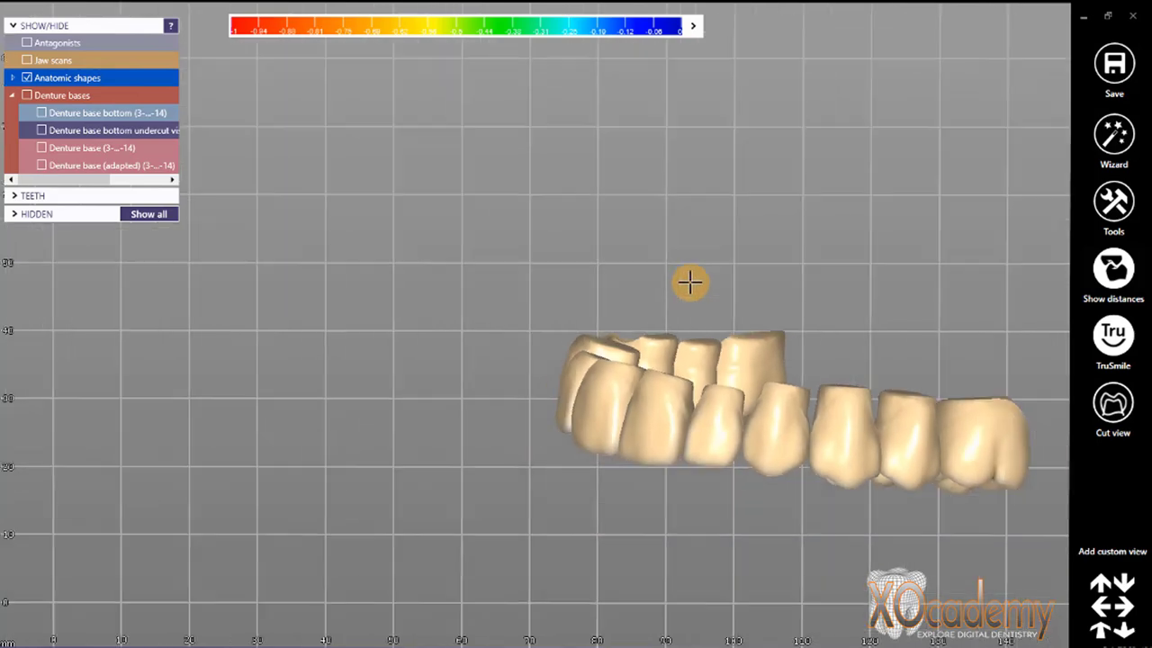
right_click_drag(758, 303, 722, 244)
scroll(701, 234, "up", 5)
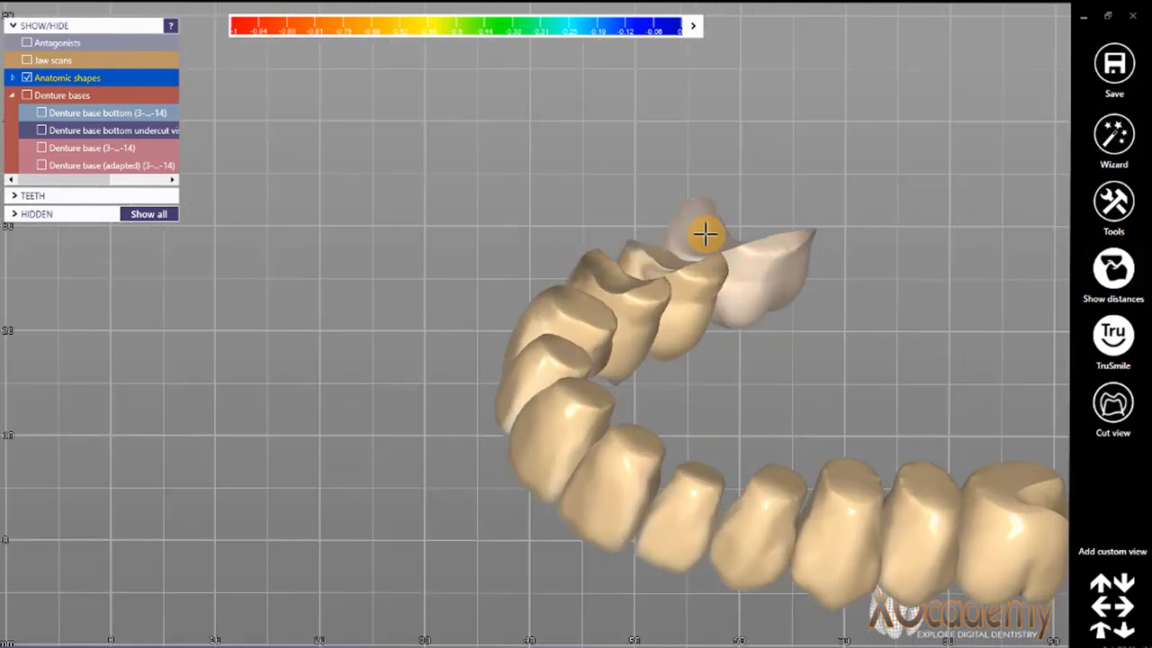
right_click_drag(576, 239, 570, 231)
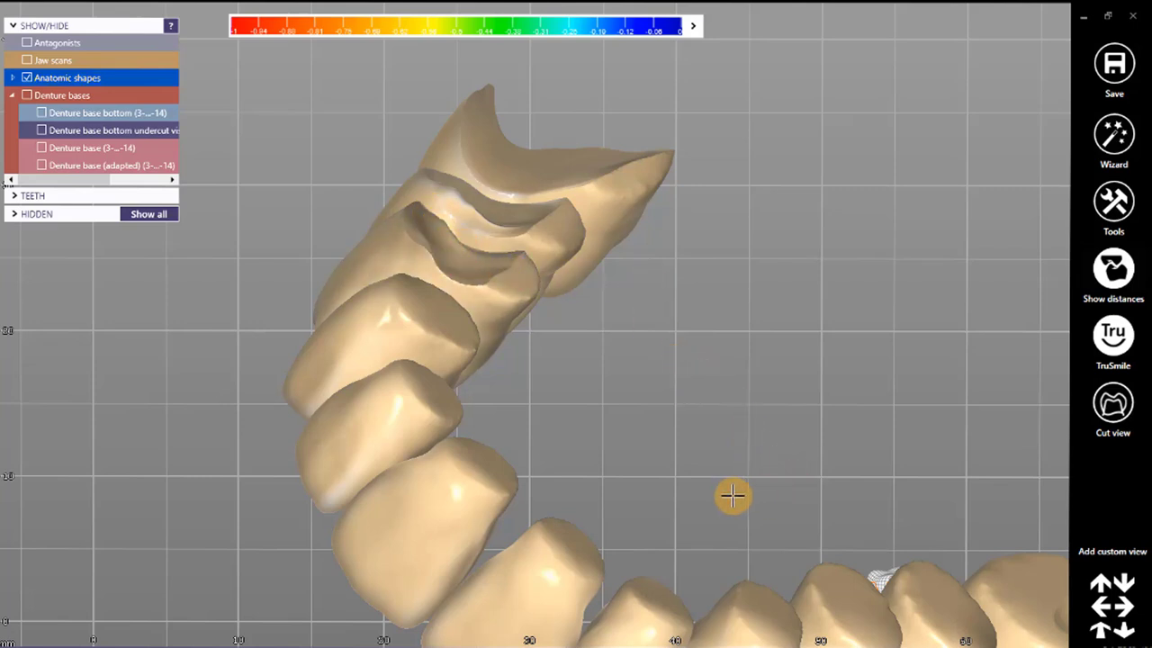
right_click_drag(692, 453, 691, 446)
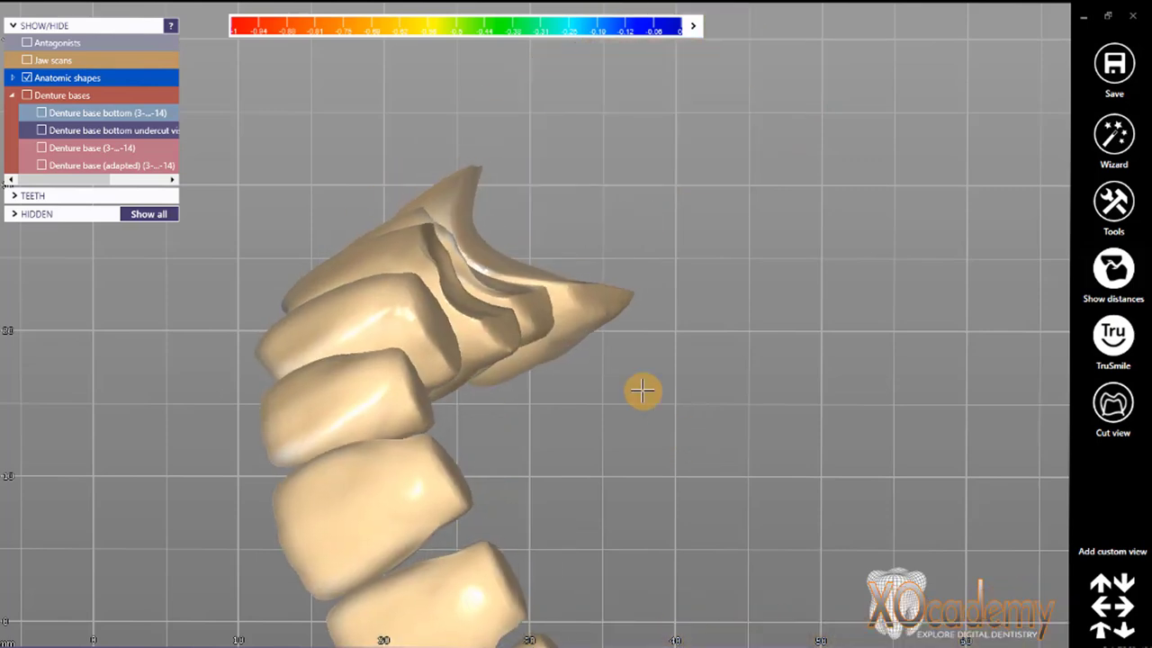
scroll(624, 355, "down", 4)
scroll(668, 406, "down", 3)
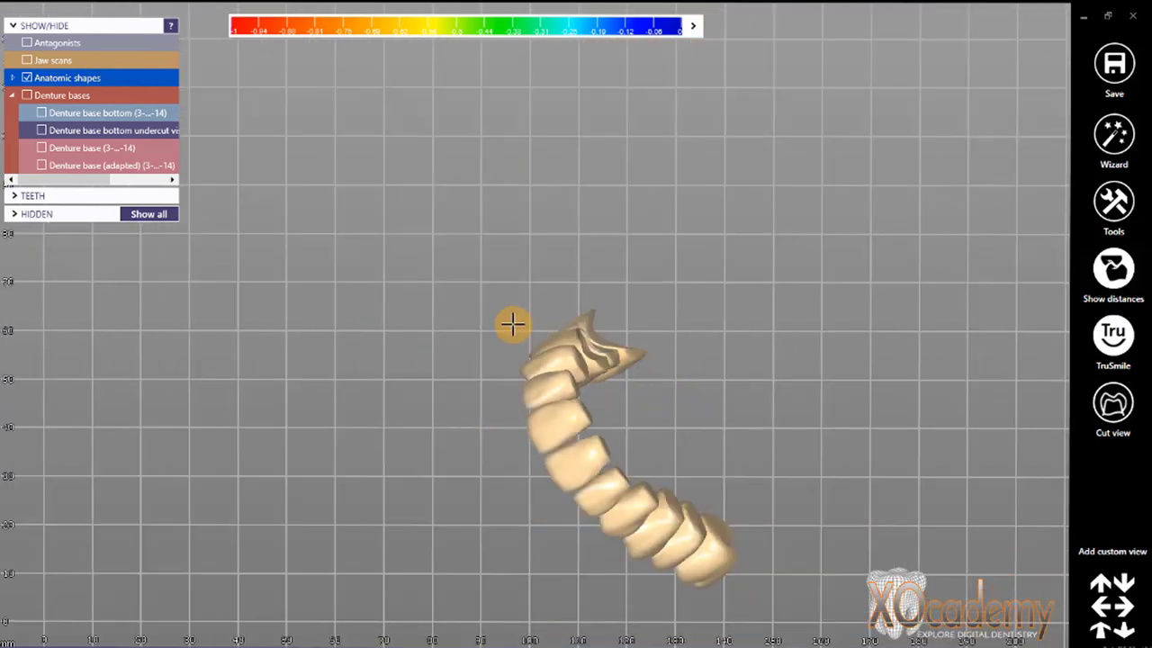
mouse_move(513, 324)
right_mouse_down()
mouse_move(486, 314)
mouse_move(501, 314)
mouse_move(496, 327)
right_mouse_up()
right_click_drag(610, 262, 653, 270)
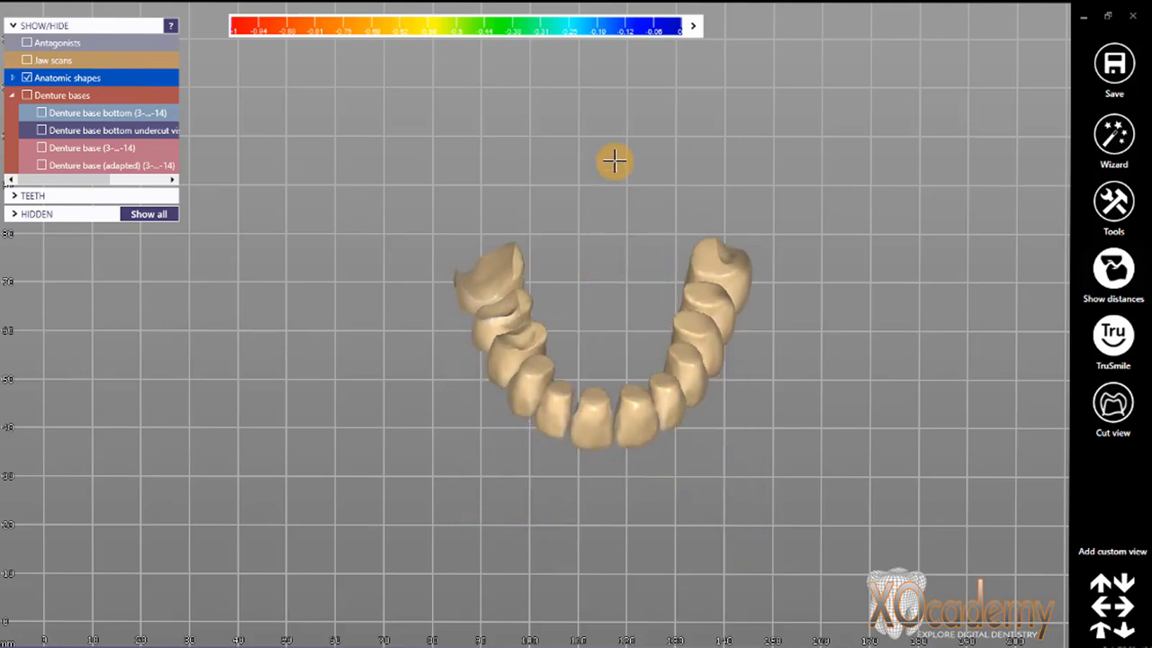
Start saving the teeth scene in Plain STL format with the Desktop as the destination folder
right_click(611, 115)
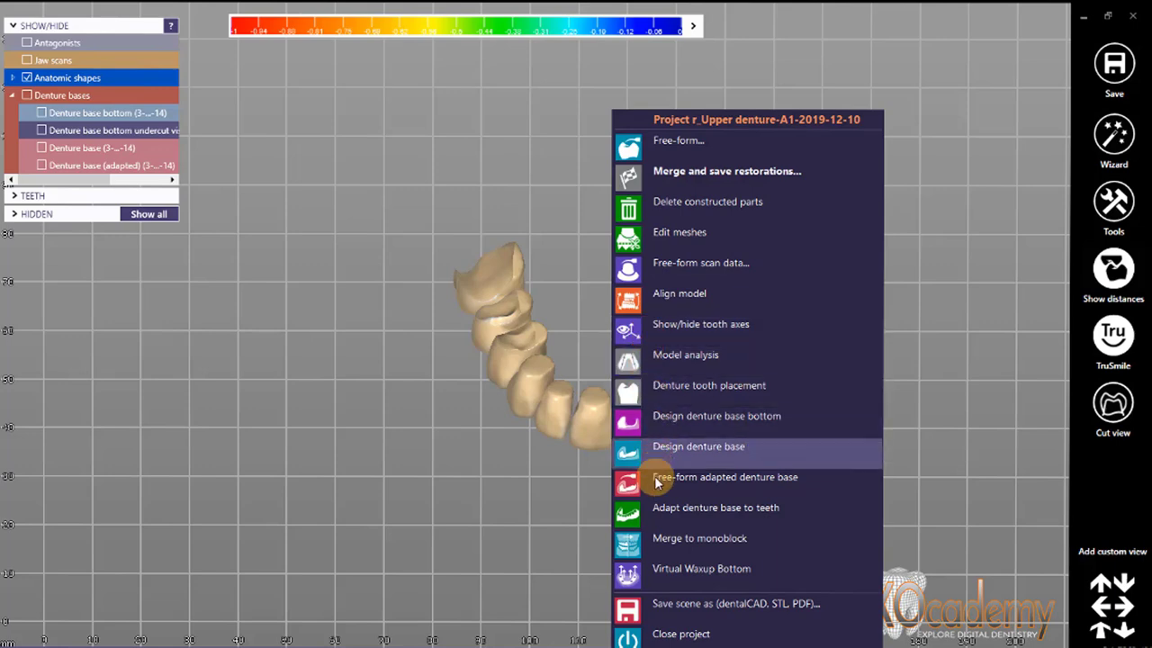
left_click(835, 612)
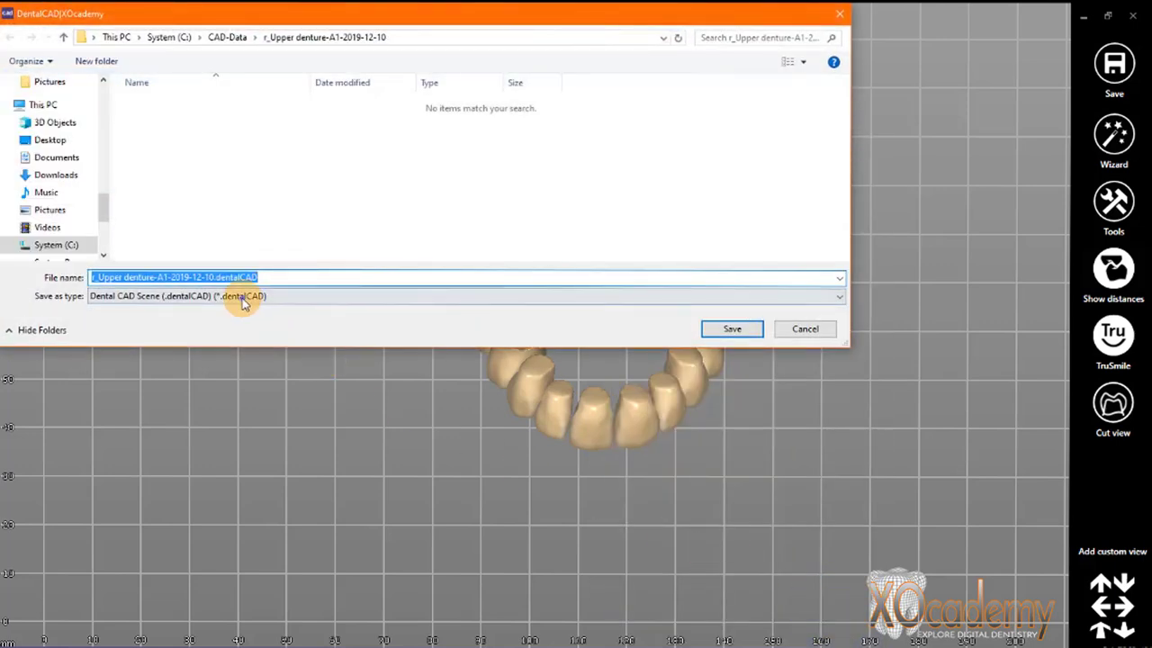
left_click(243, 297)
left_click(164, 322)
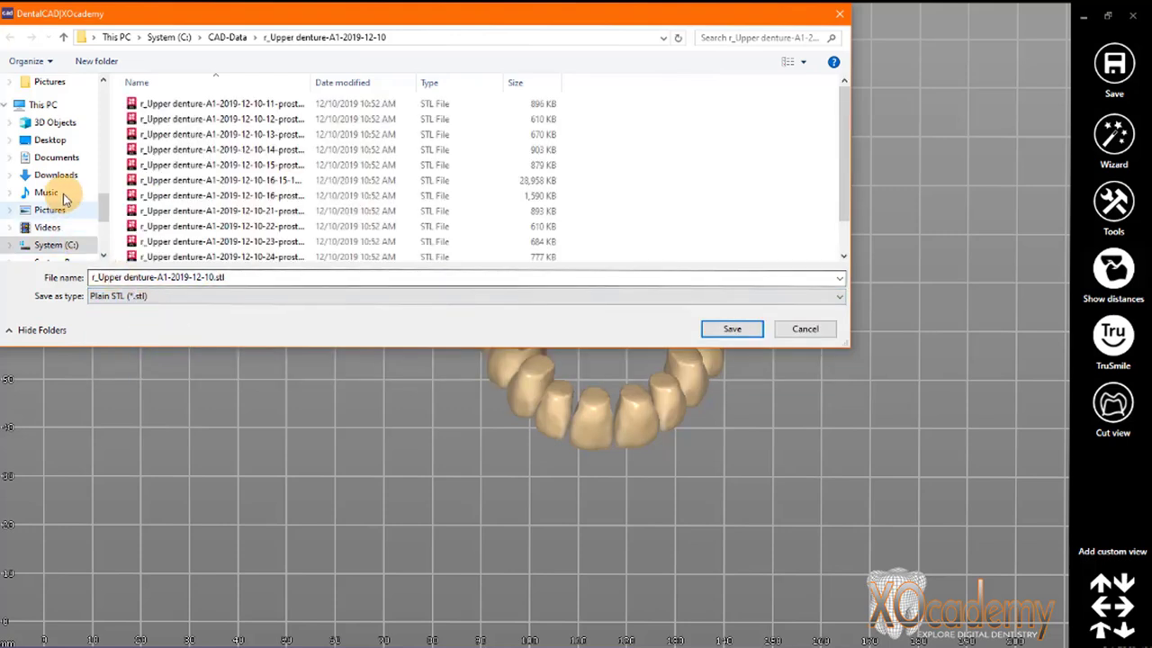
left_click(51, 139)
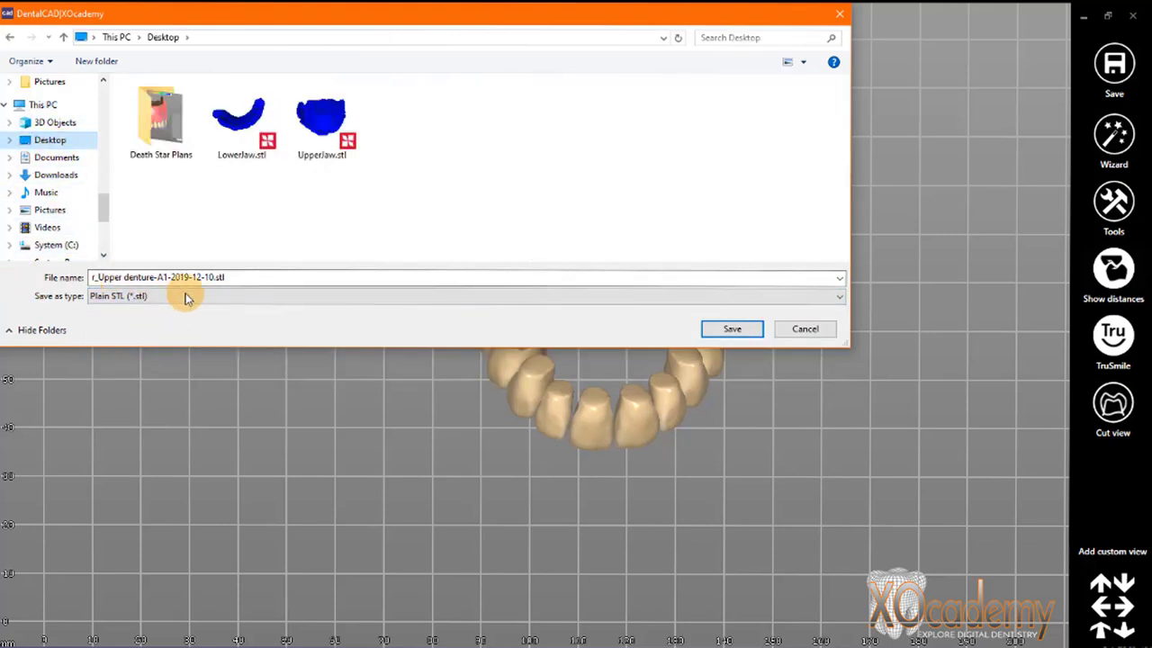
Name the file dentureteeth and save only the visible objects using the default coordinate system
left_click(267, 276)
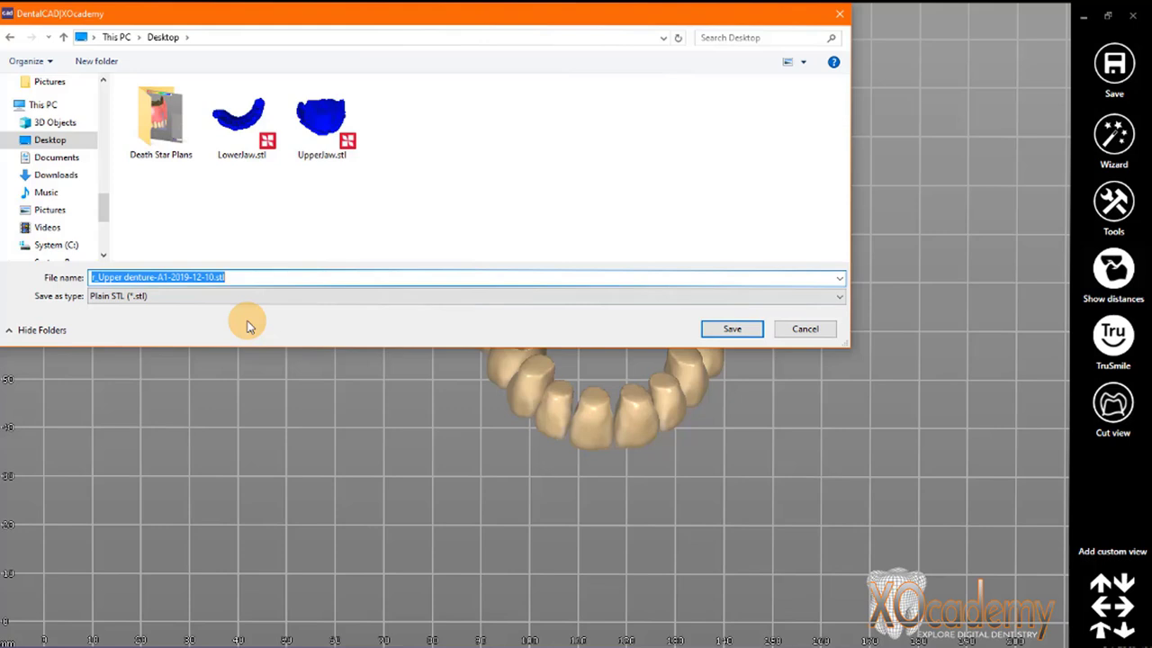
type("dentureteeth")
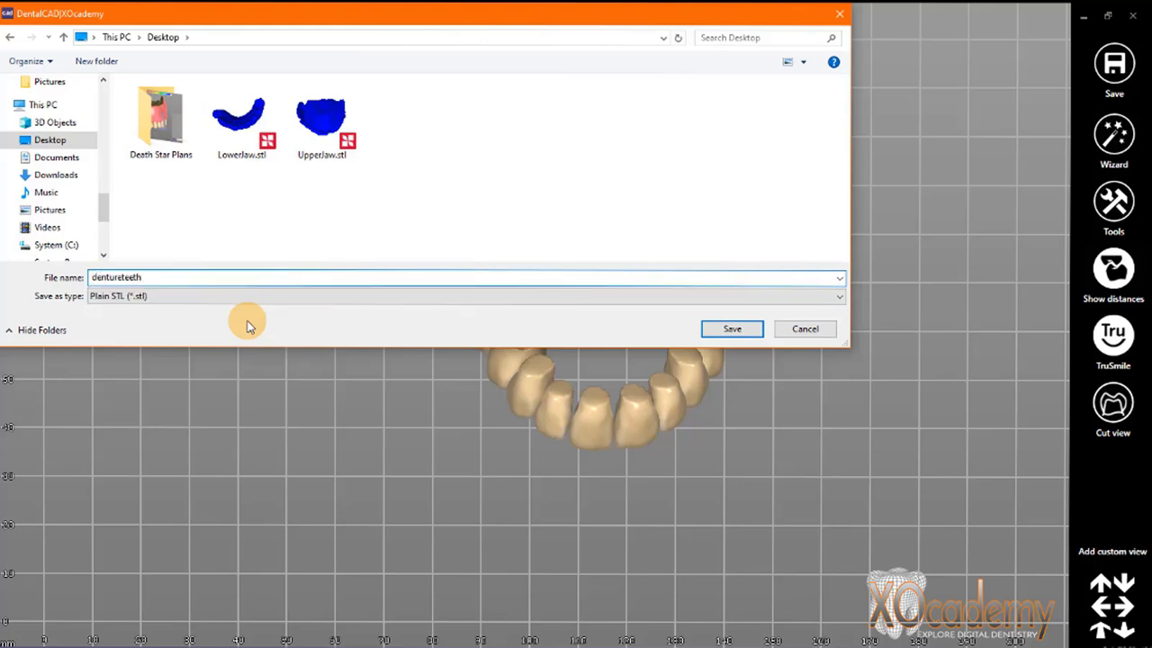
key("Return")
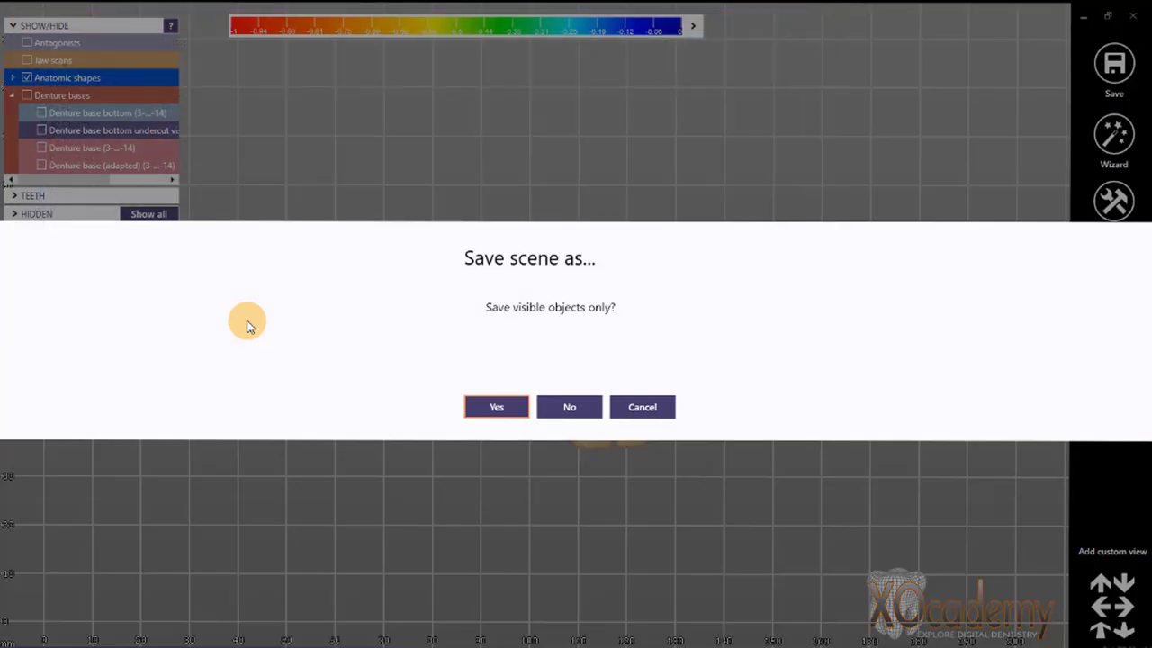
left_click(498, 406)
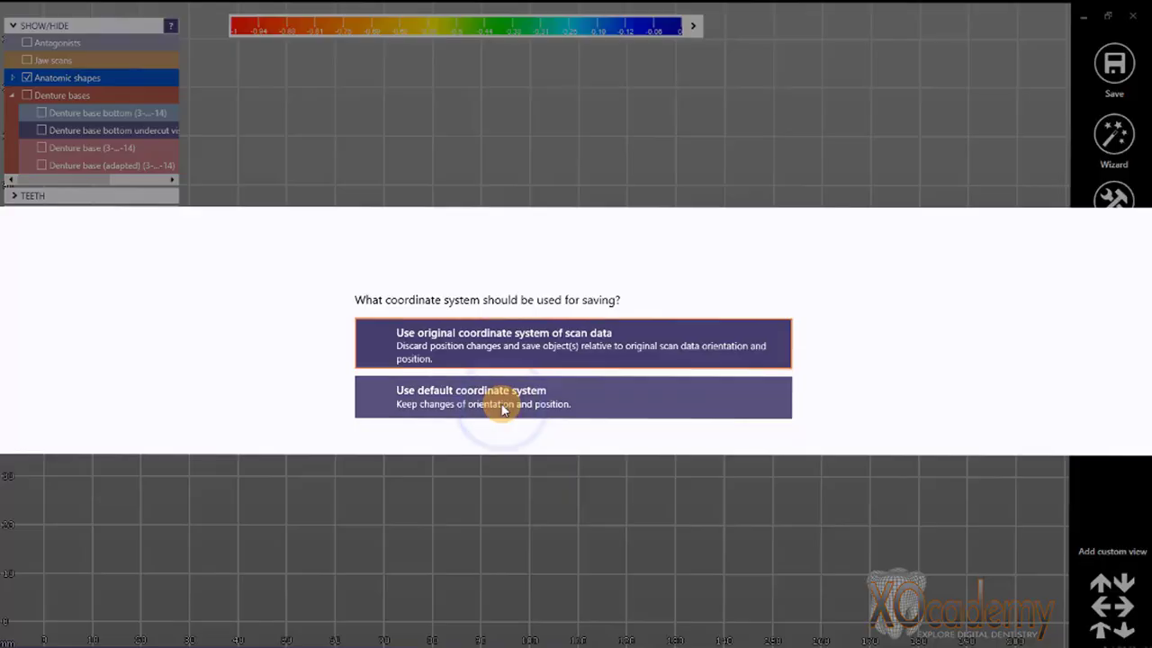
left_click(386, 398)
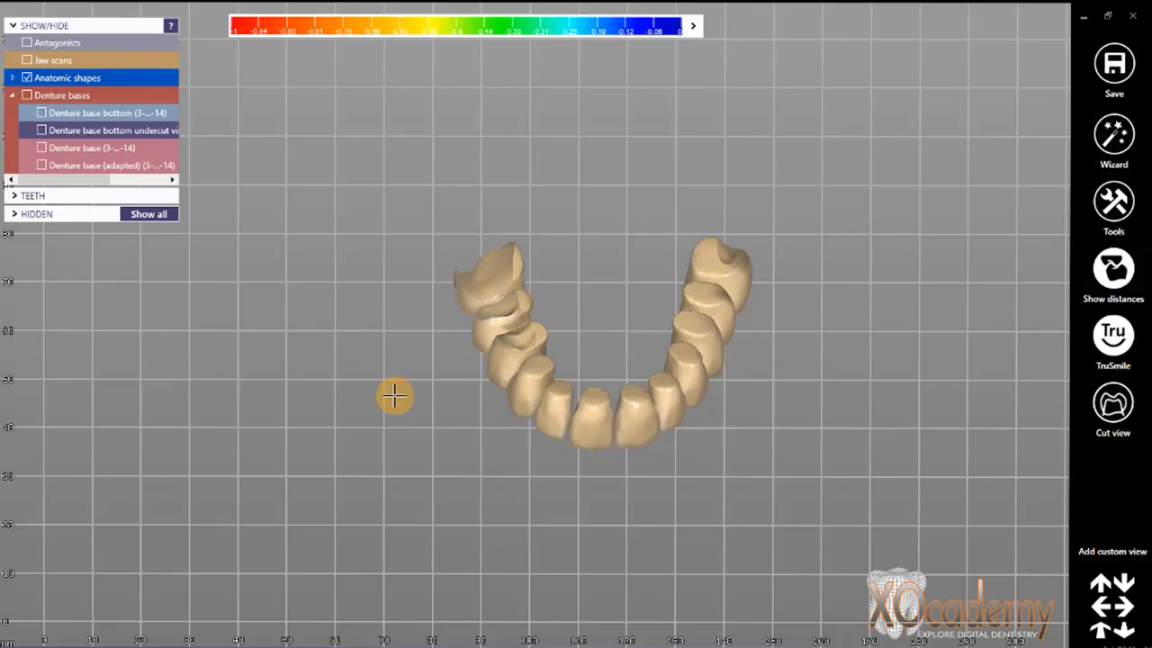
Show the adapted denture base and hide the anatomic shapes
right_click_drag(594, 458, 595, 448)
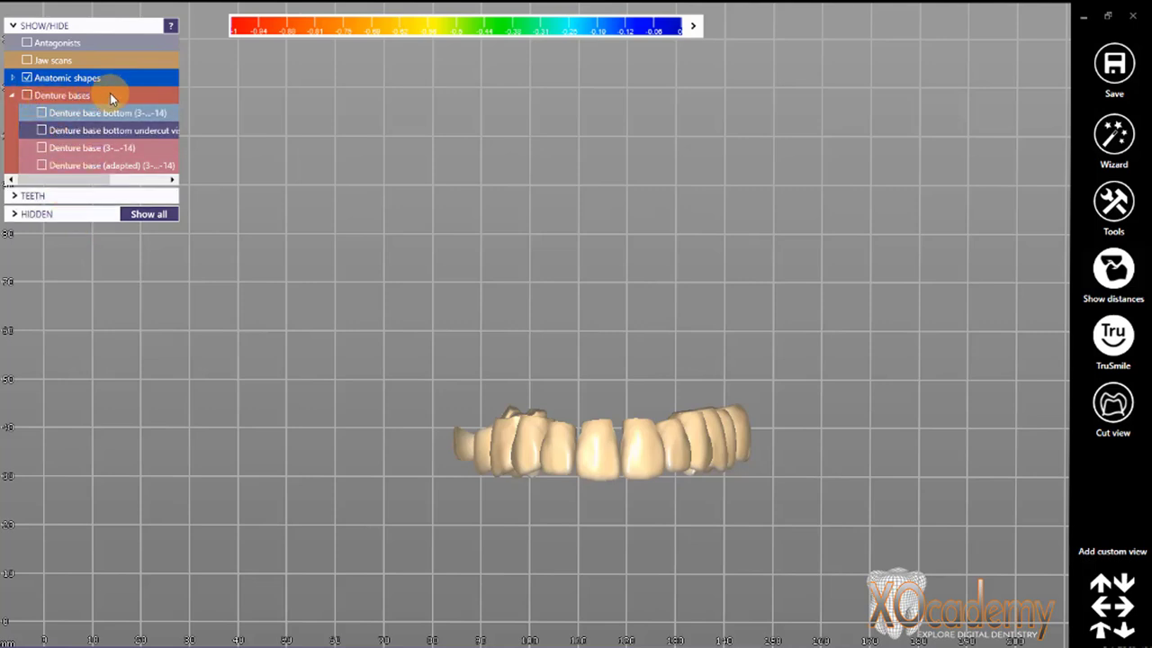
left_click(41, 165)
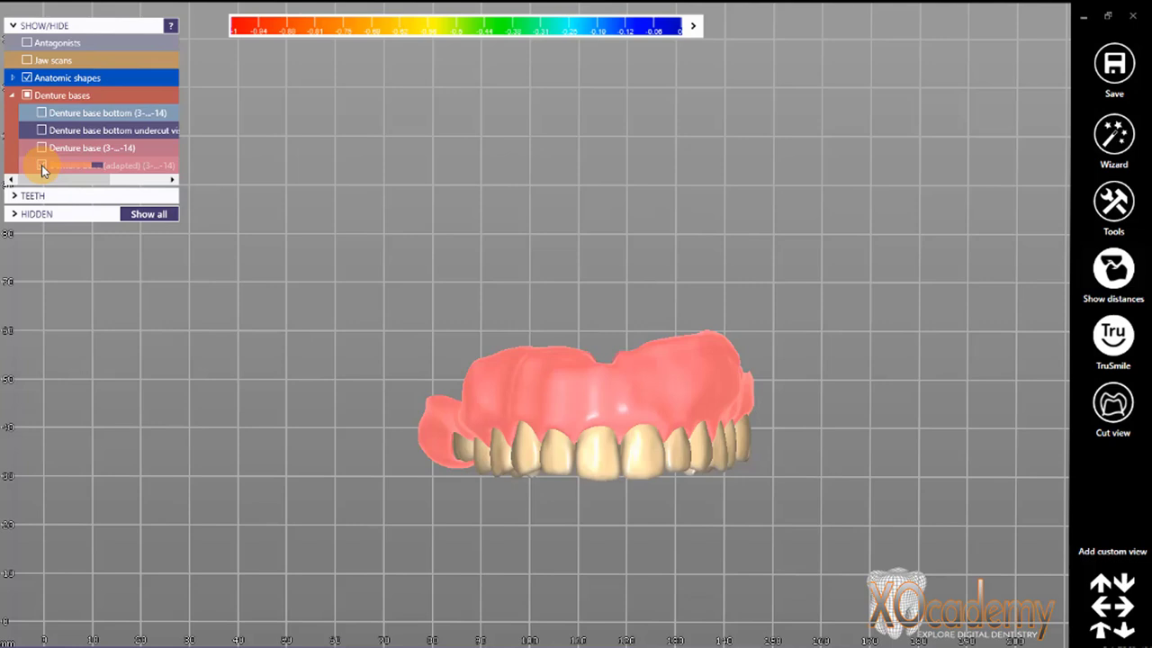
left_click(27, 78)
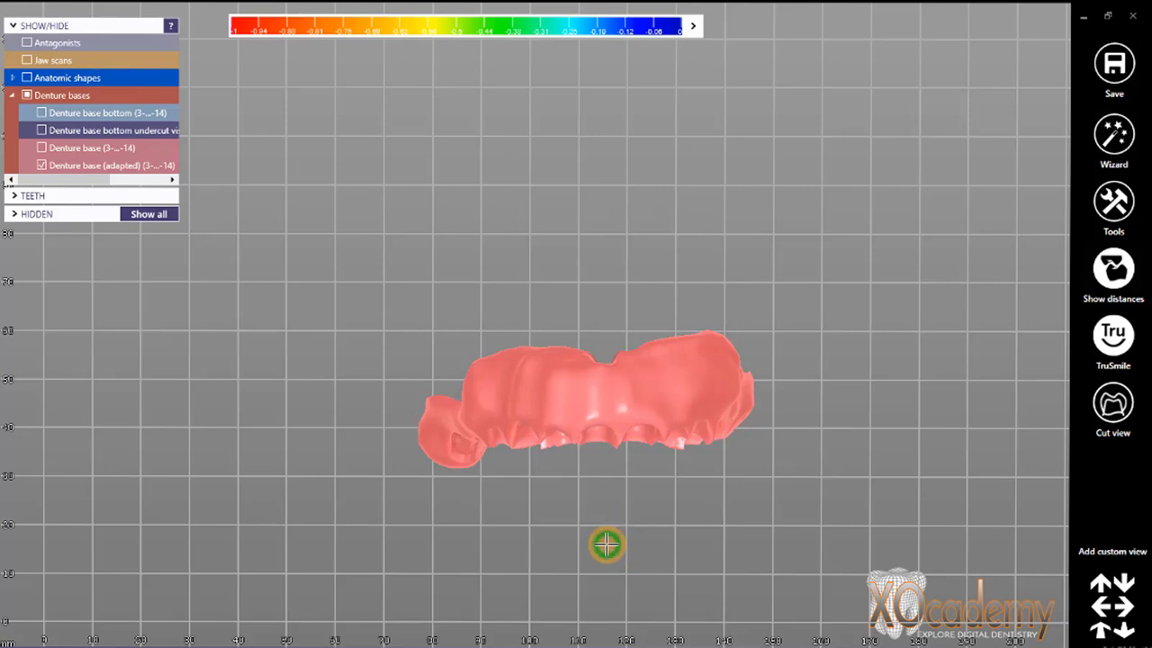
Examine the tooth pockets and the outer surface of the adapted denture base from several angles
right_click_drag(606, 544, 610, 455)
scroll(604, 494, "up", 2)
scroll(604, 494, "up", 2)
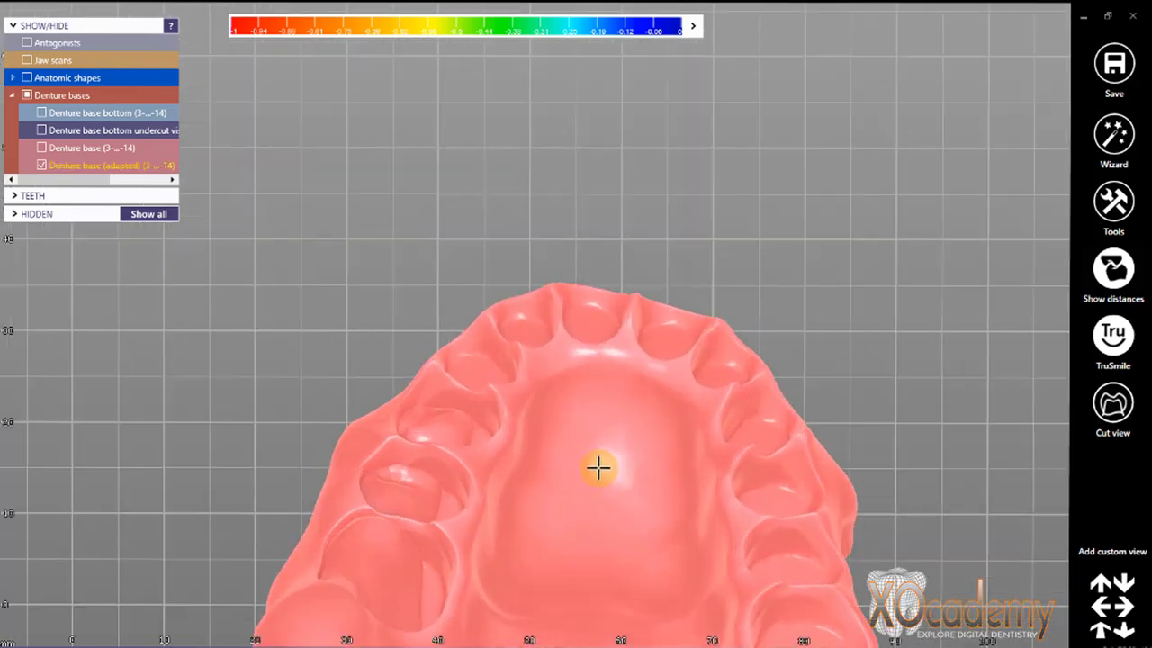
scroll(599, 468, "up", 1)
right_click_drag(514, 380, 525, 443)
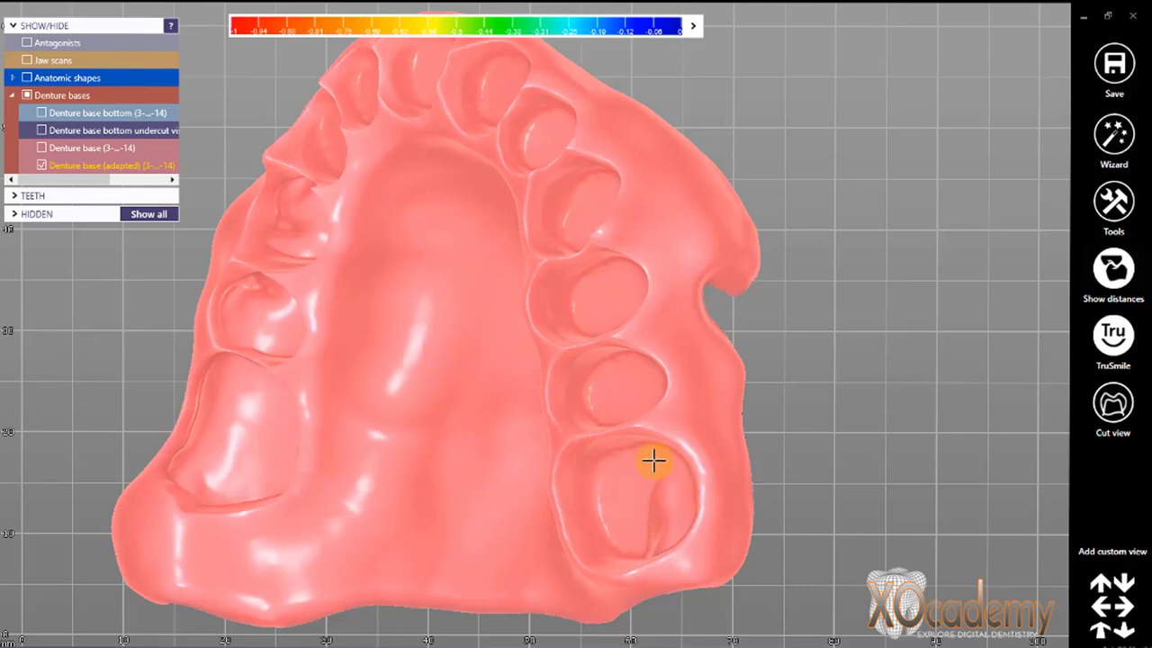
right_click_drag(565, 333, 558, 334)
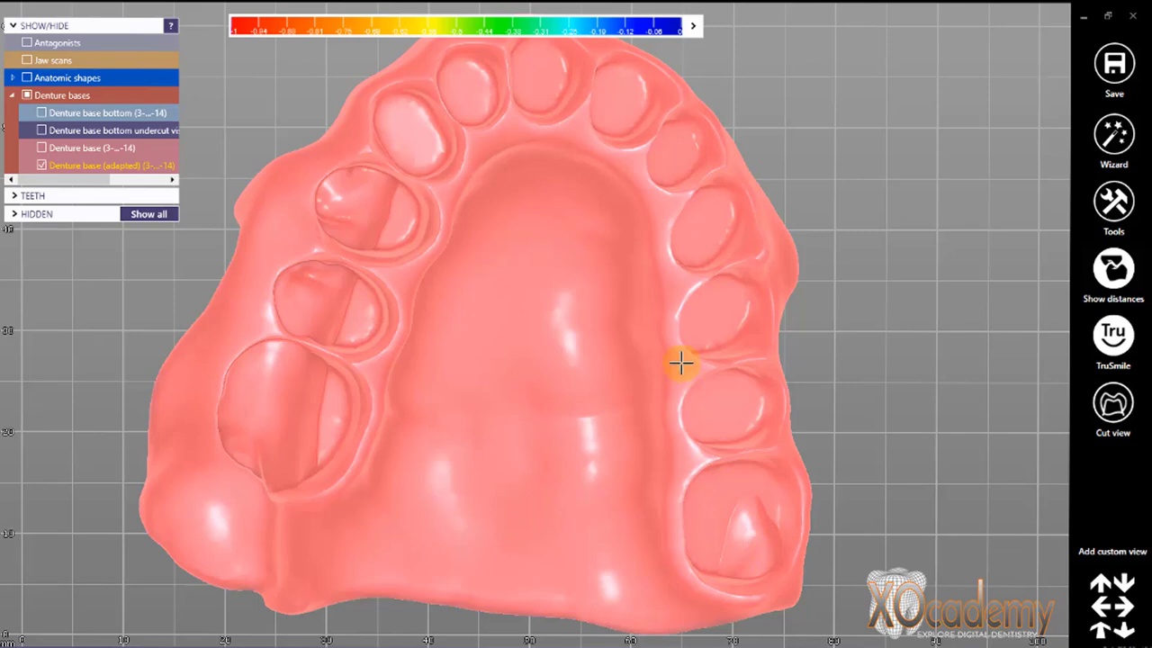
mouse_move(750, 363)
right_mouse_down()
mouse_move(604, 365)
mouse_move(540, 264)
right_mouse_up()
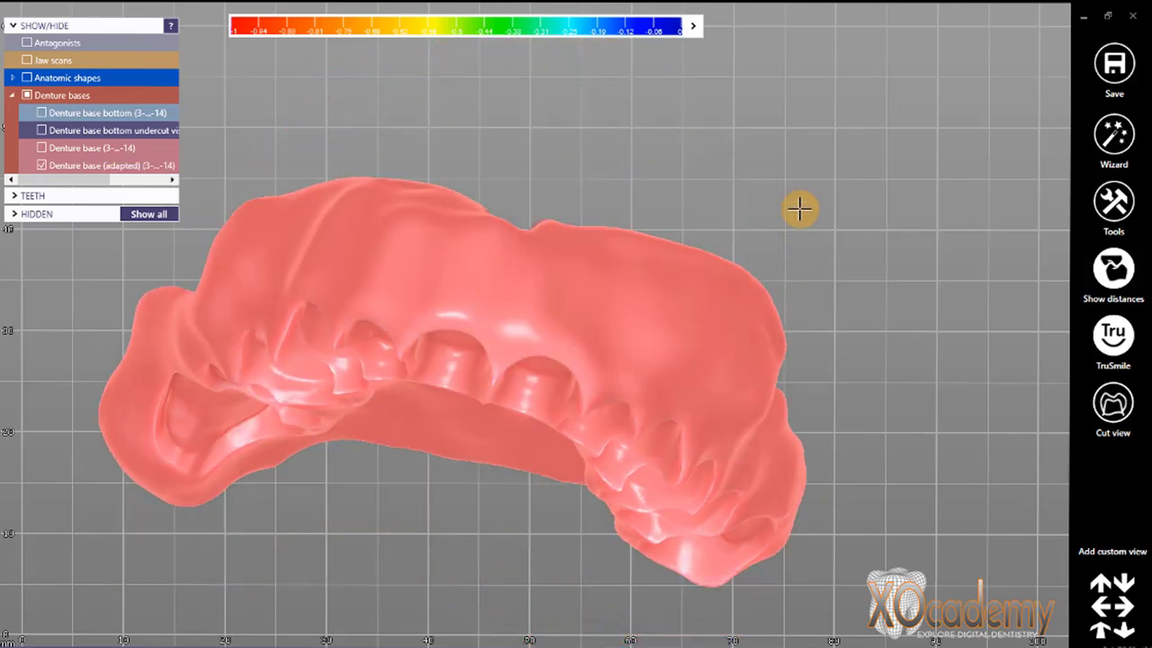
Start saving the adapted denture base scene in Plain STL format with the Desktop as the destination folder
right_click(756, 142)
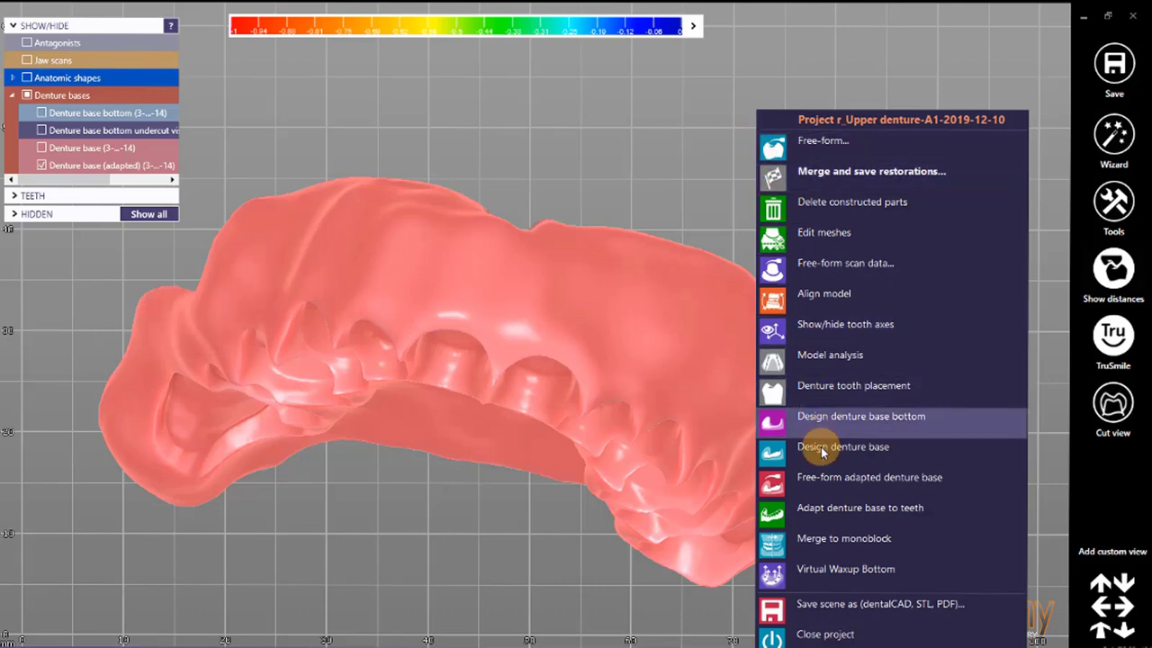
left_click(877, 608)
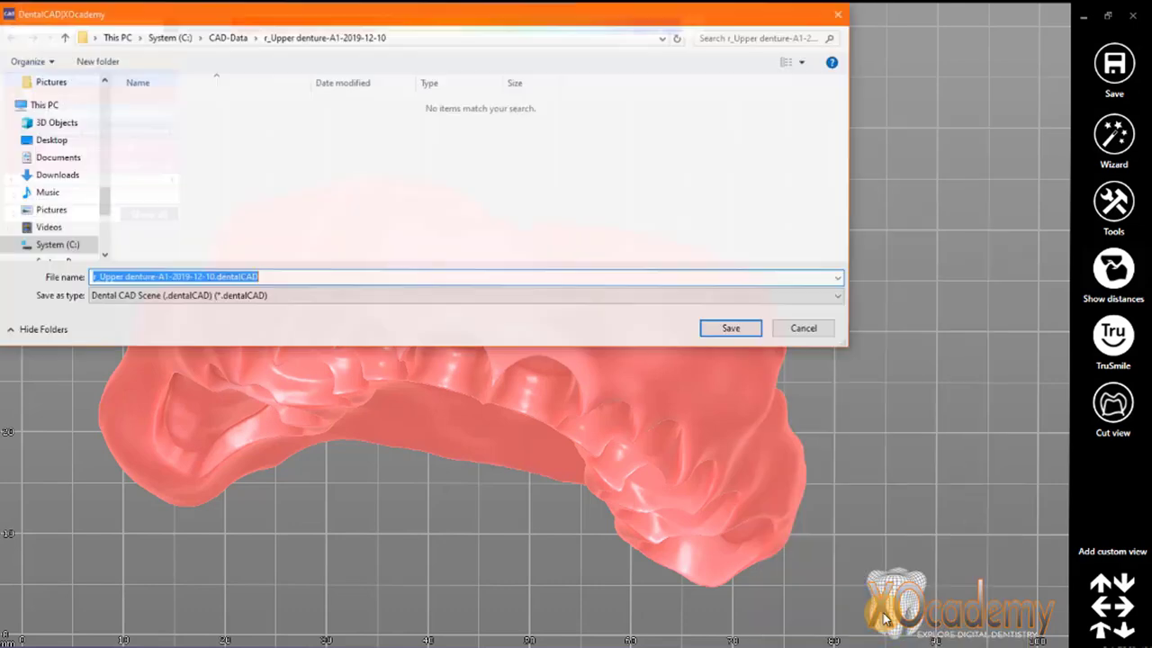
left_click(173, 307)
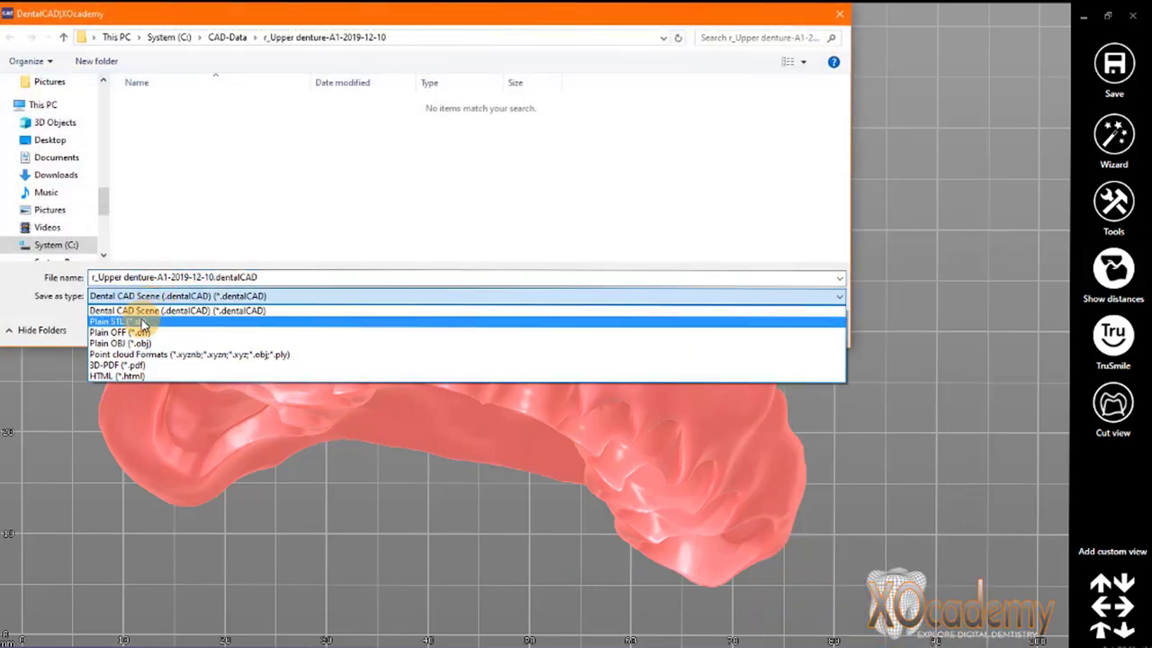
left_click(130, 317)
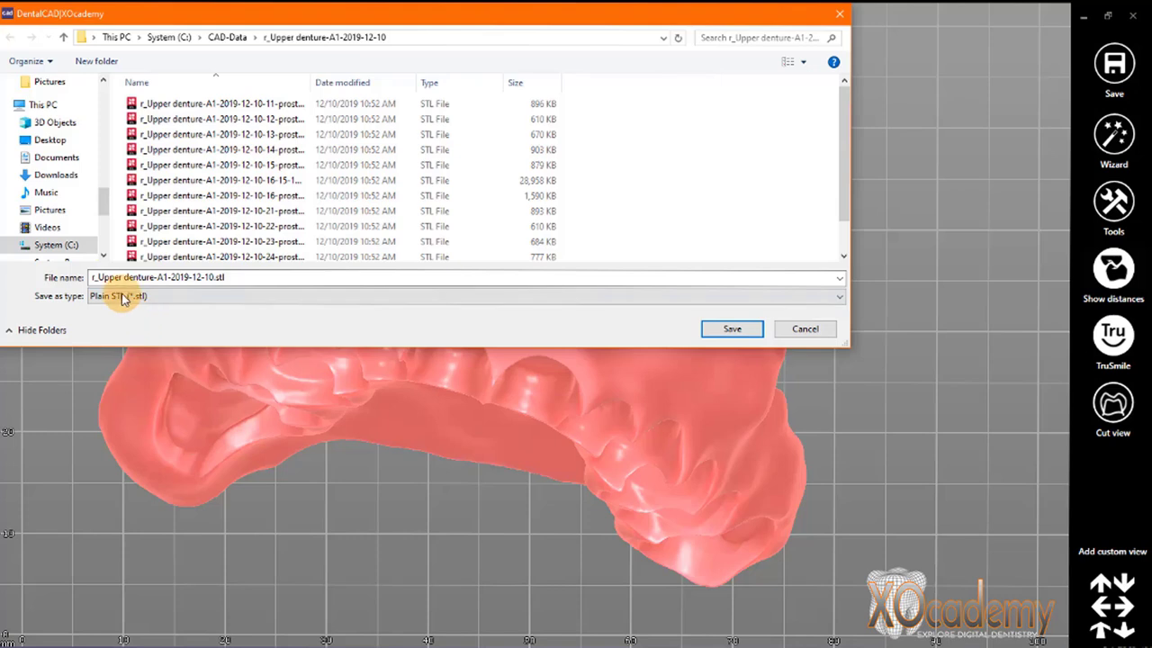
left_click(45, 140)
Name the file denturebase and save only the visible objects
left_click(178, 278)
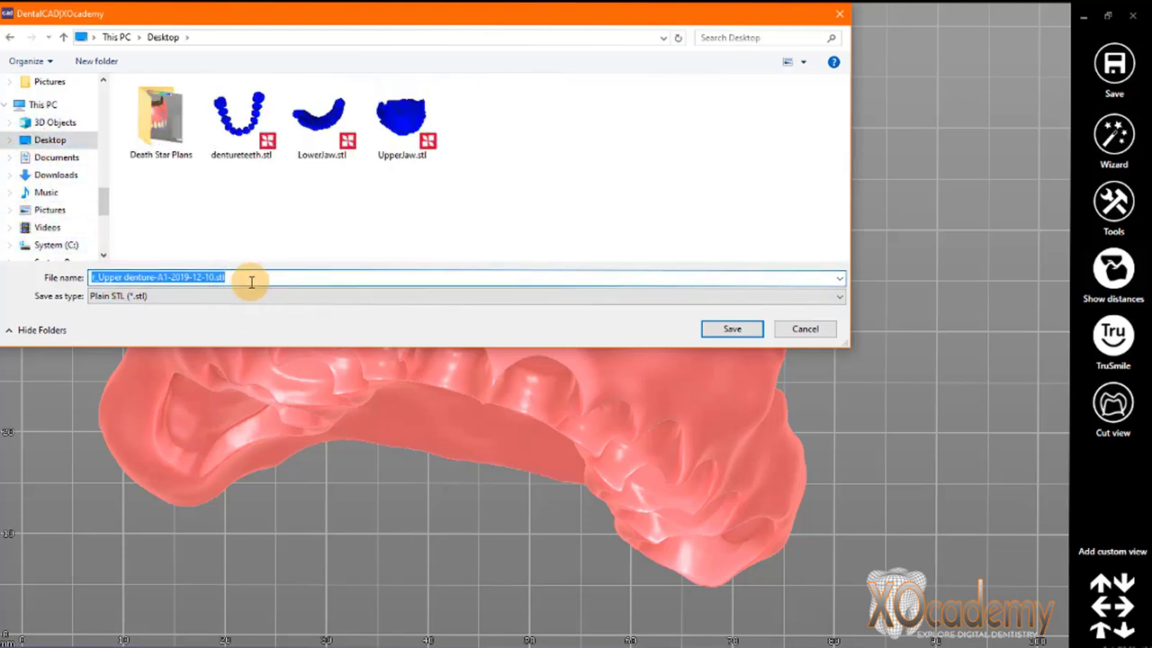
type("denture")
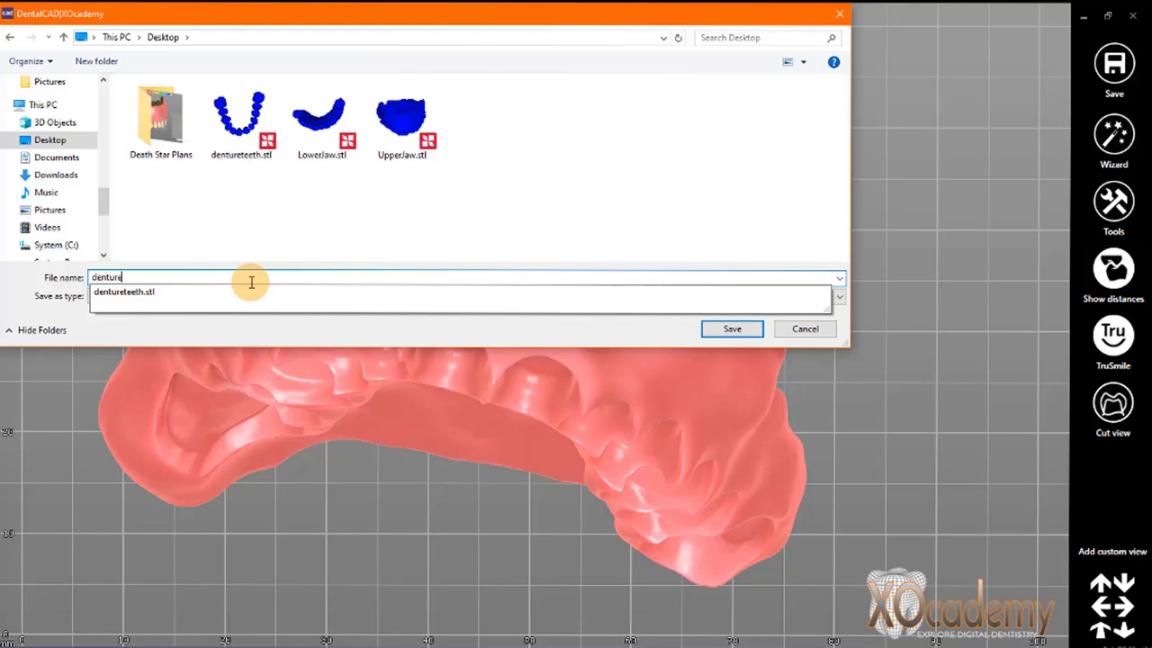
type("base")
key("Return")
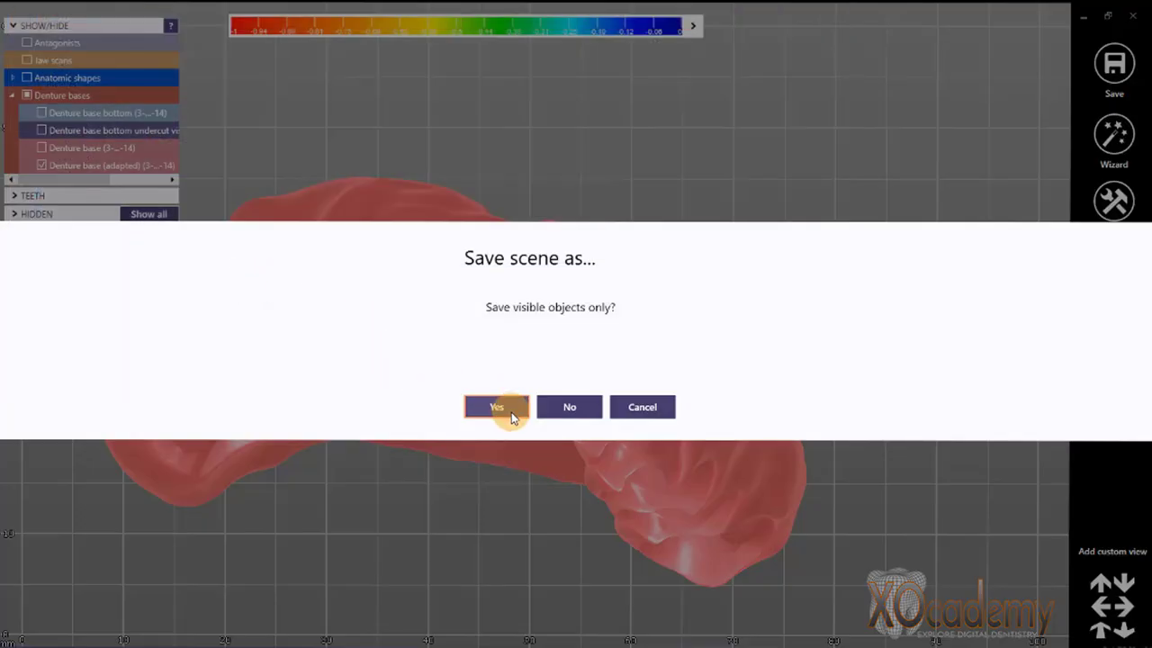
left_click(510, 410)
left_click(437, 401)
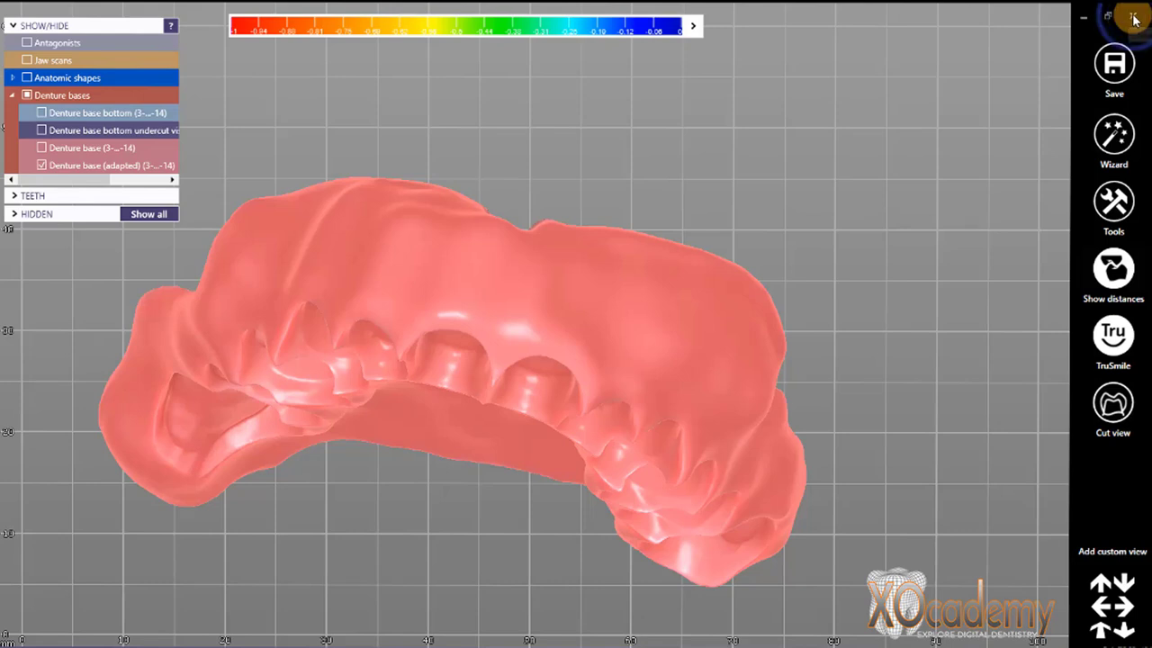
Close the denture design program and the project folder window
left_click(1134, 18)
left_click(417, 331)
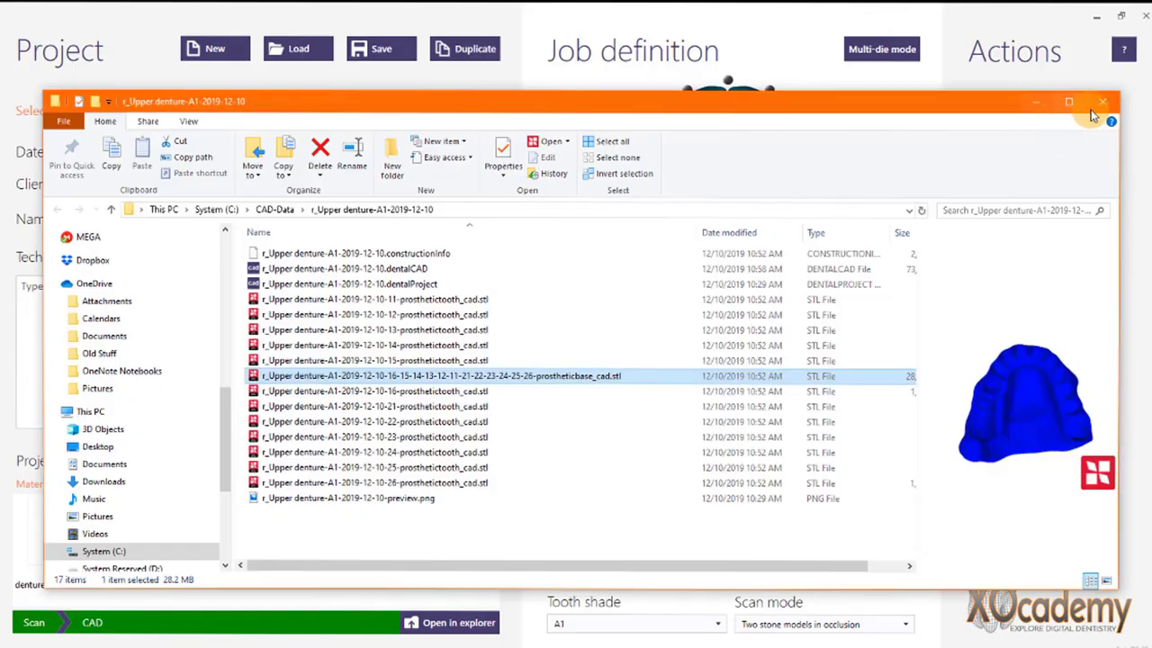
left_click(1106, 93)
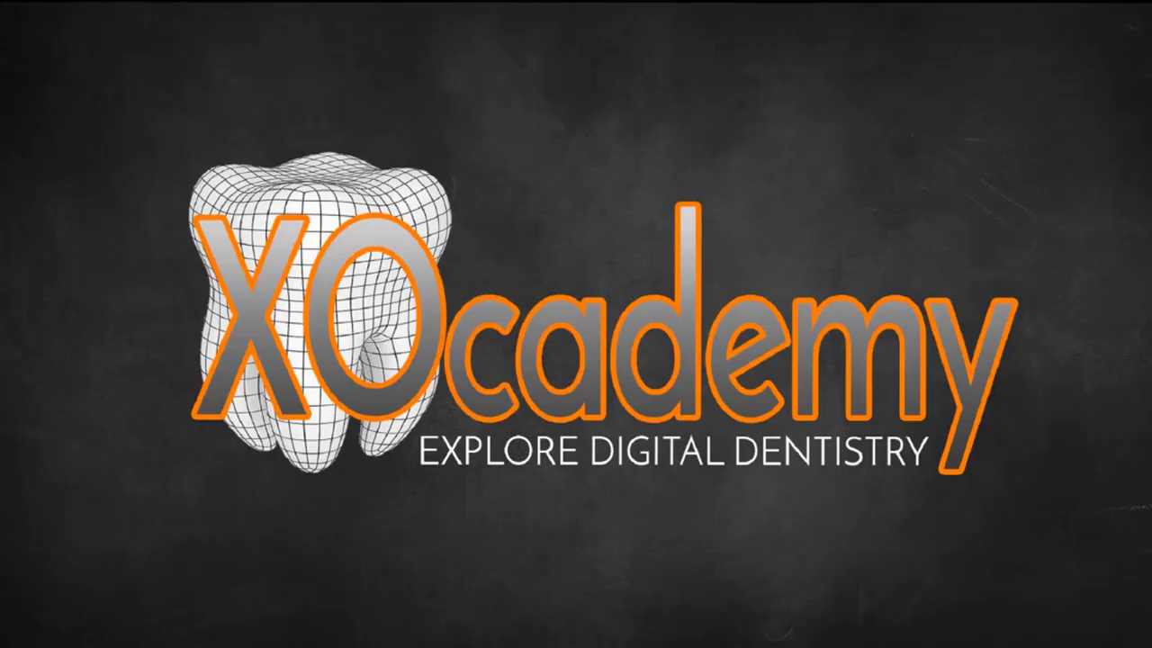
Bring dentureteeth.stl into view on the desktop, open it in Meshmixer, and inspect the teeth from the front
left_click_drag(1151, 196, 930, 164)
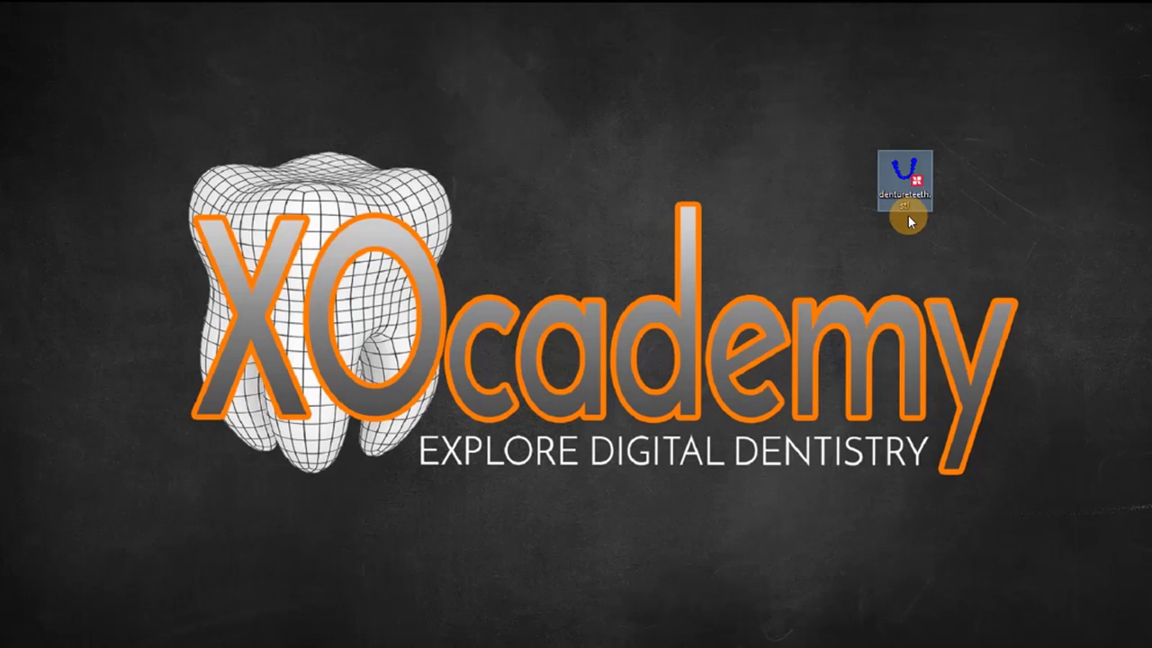
right_click(897, 161)
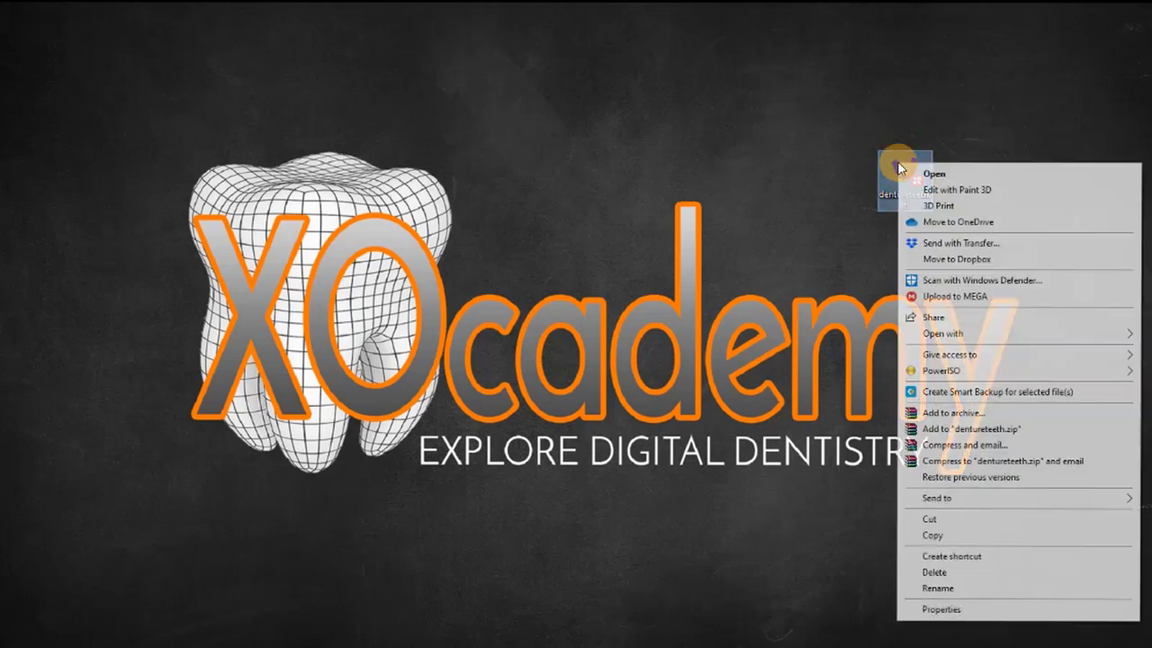
mouse_move(931, 338)
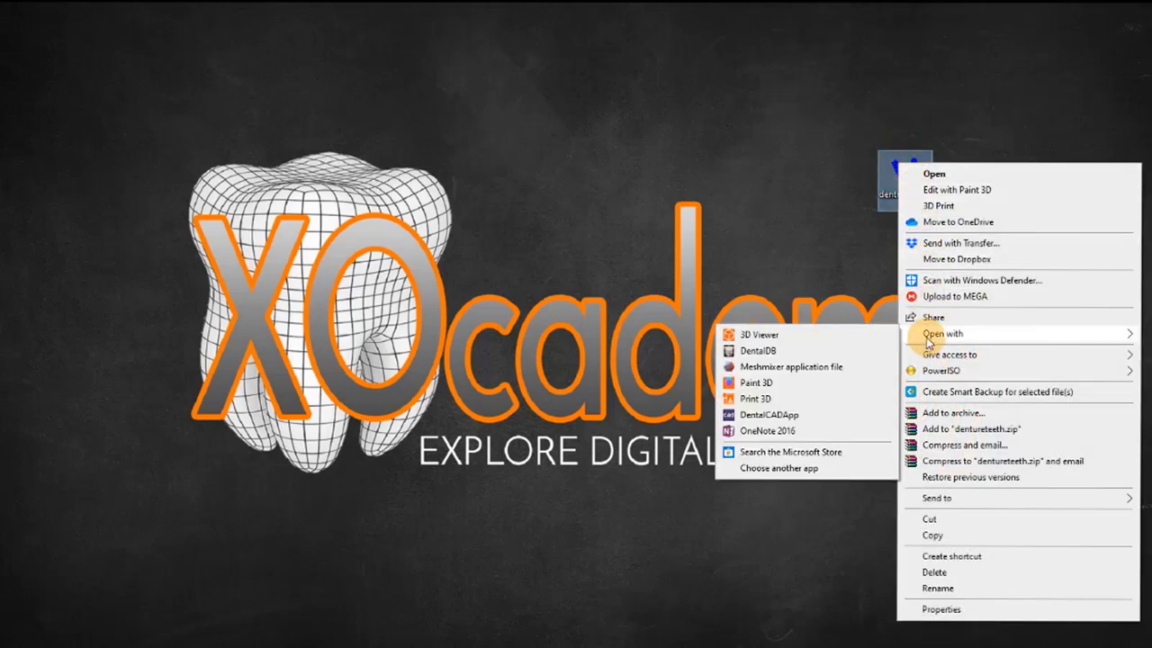
left_click(764, 368)
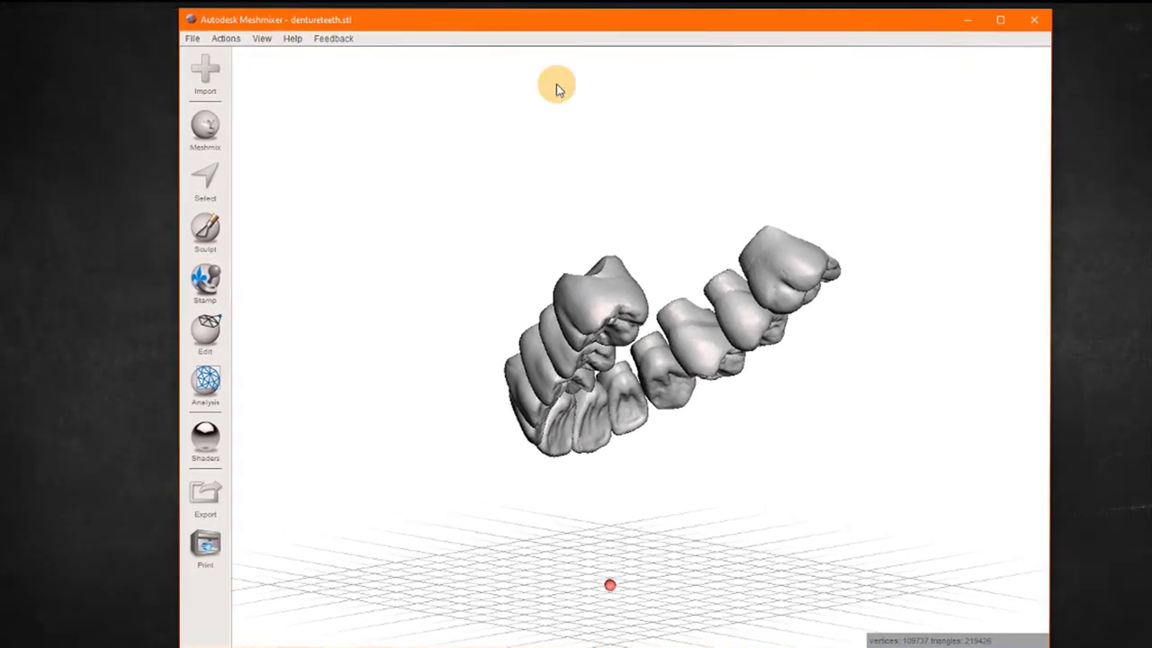
right_click_drag(483, 337, 751, 240)
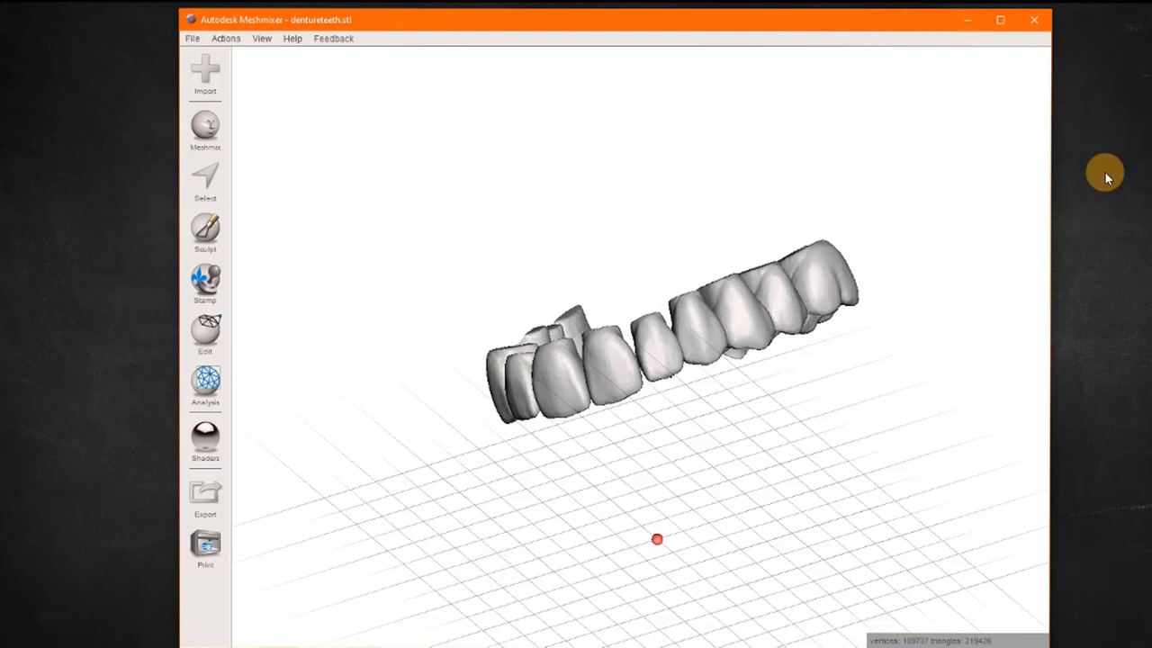
Add denturebase.stl from the desktop to the Meshmixer scene alongside the teeth
left_click(1124, 266)
left_click_drag(1124, 265, 864, 335)
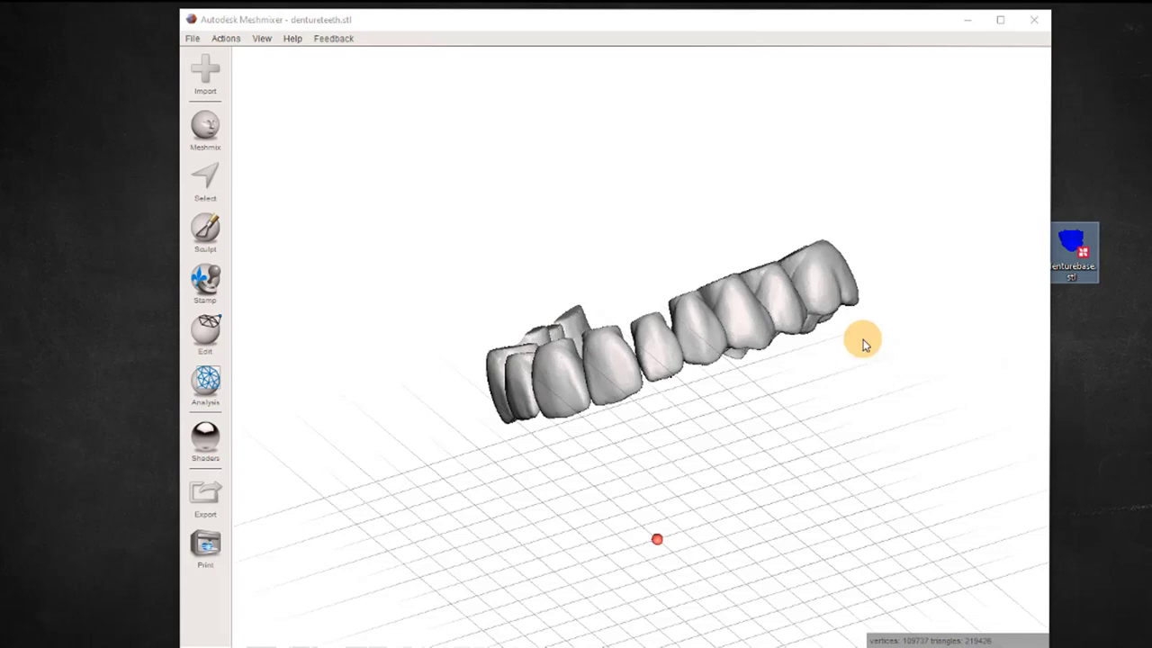
left_click(832, 340)
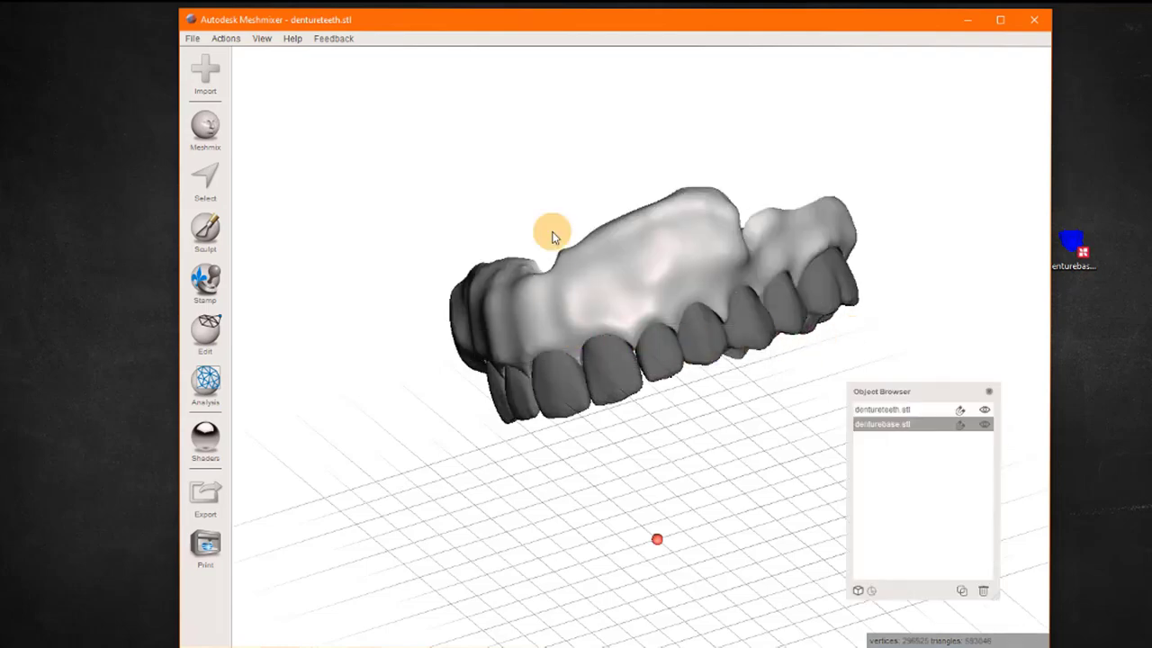
Hide and select dentureteeth.stl, and examine the teeth's position over the denture base from the biting side
right_click_drag(547, 234, 536, 211)
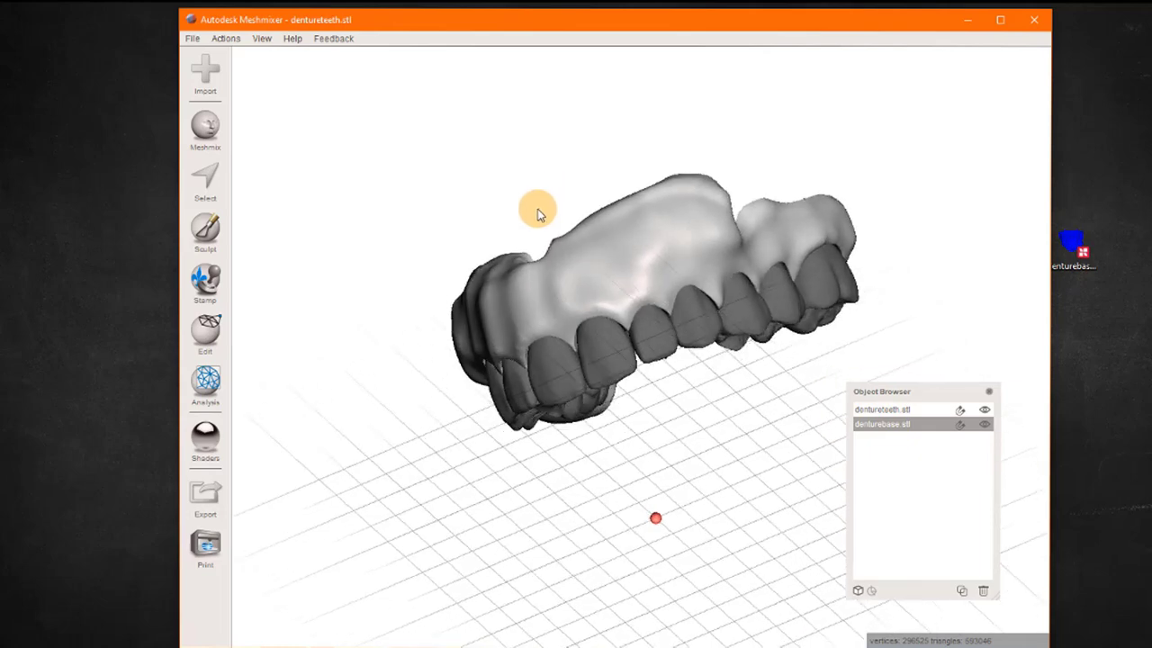
left_click(984, 409)
left_click(891, 410)
right_click_drag(765, 363, 684, 304)
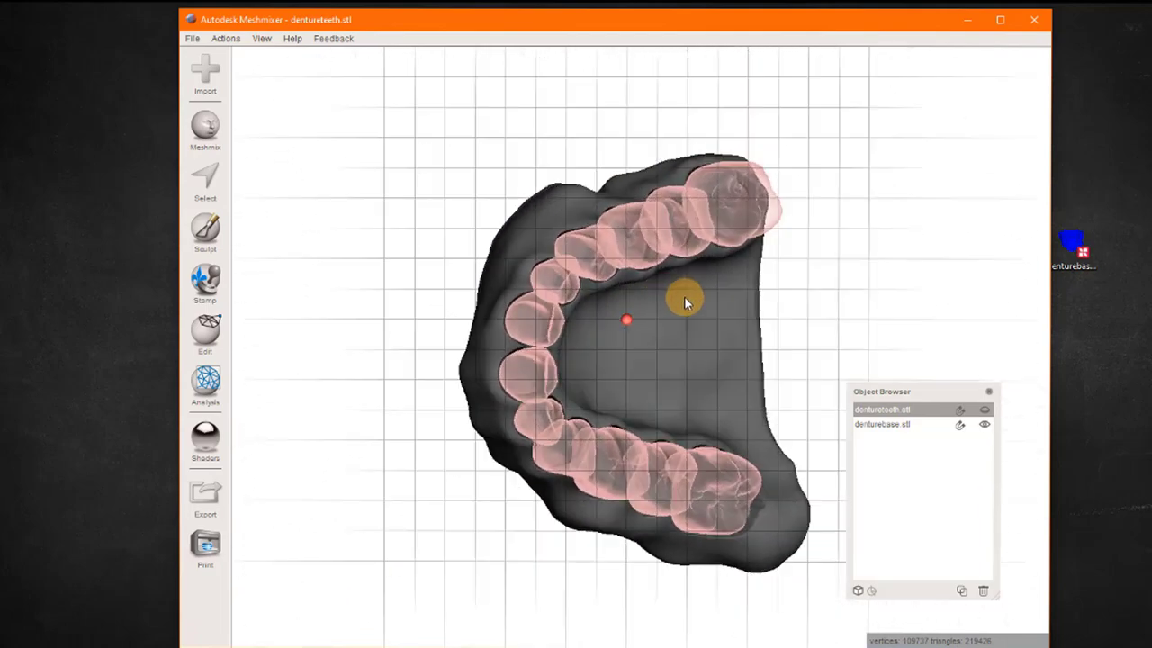